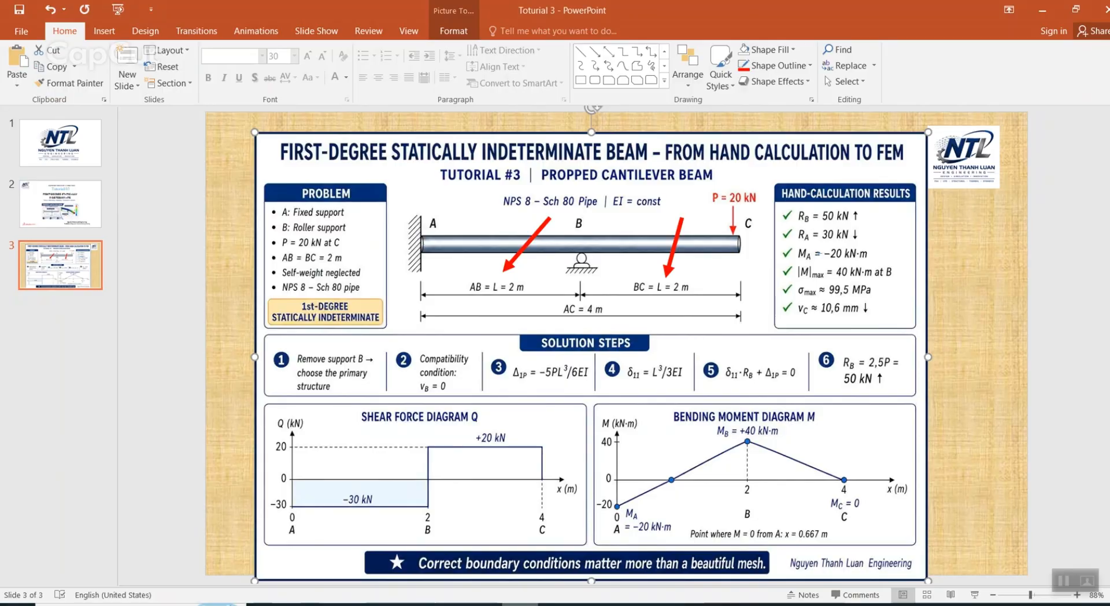
Step: Delete the two red arrows pointing at the AB and BC length dimensions on the beam slide
{"action": "left_click", "coordinate": [513, 275]}
{"action": "key", "text": "Delete"}
{"action": "left_click", "coordinate": [673, 264]}
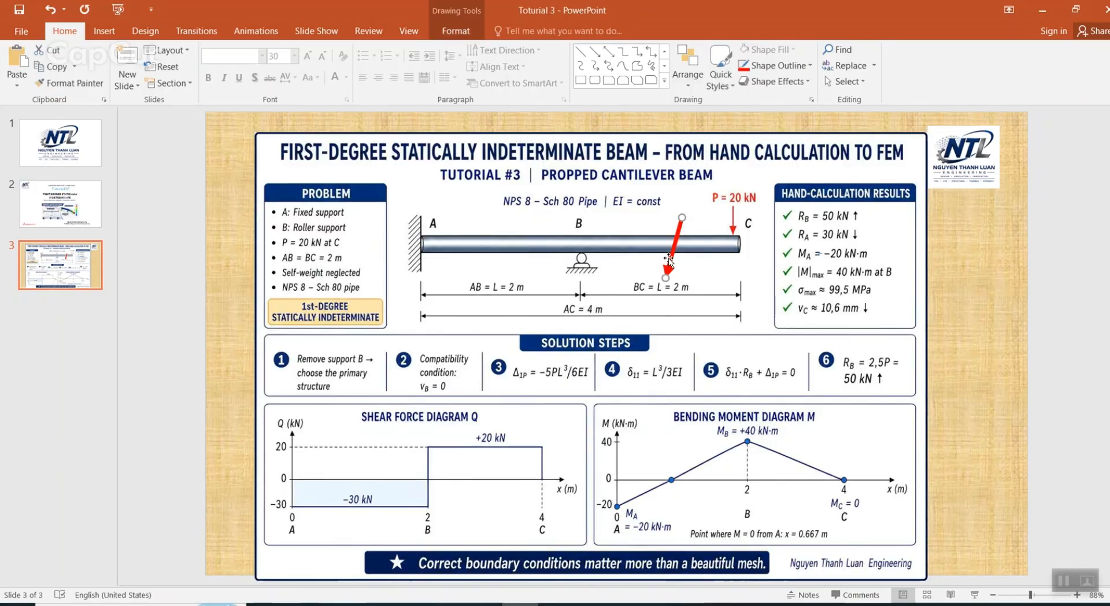
{"action": "key", "text": "Delete"}
Step: Draw one red arrow pointing at the Sch 80 Pipe label and another pointing at beam span BC
{"action": "left_click", "coordinate": [595, 51]}
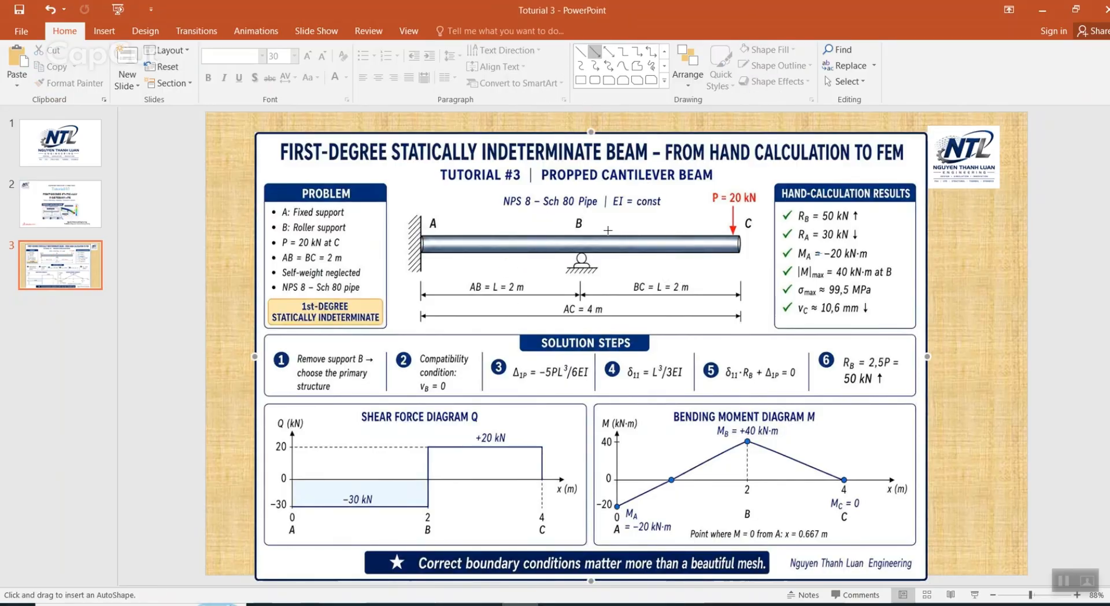
{"action": "left_click_drag", "start_coordinate": [522, 231], "coordinate": [550, 206]}
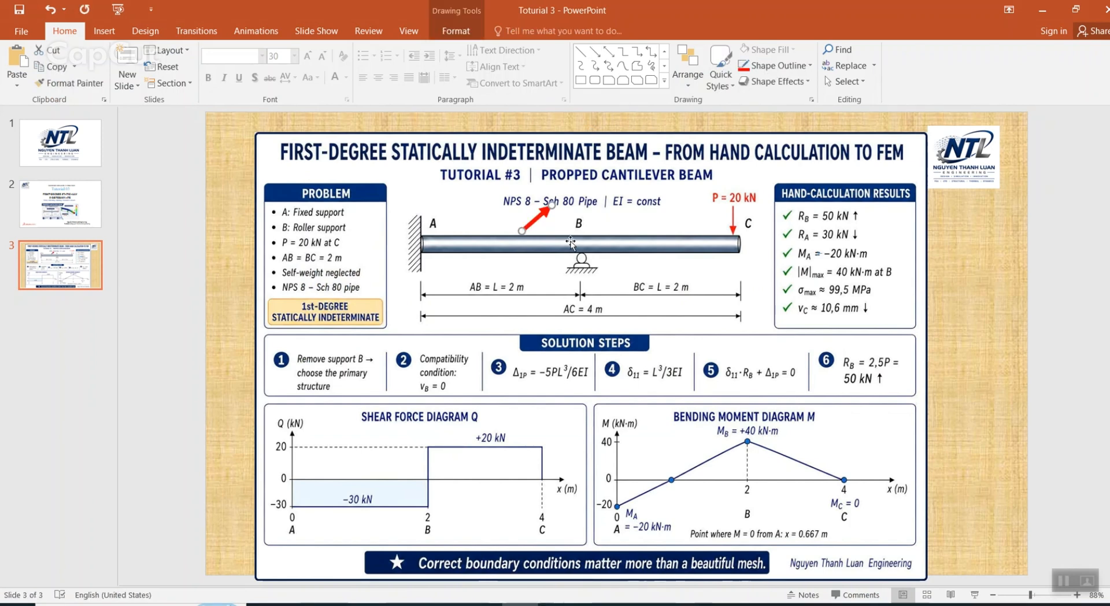
{"action": "left_click", "coordinate": [643, 223]}
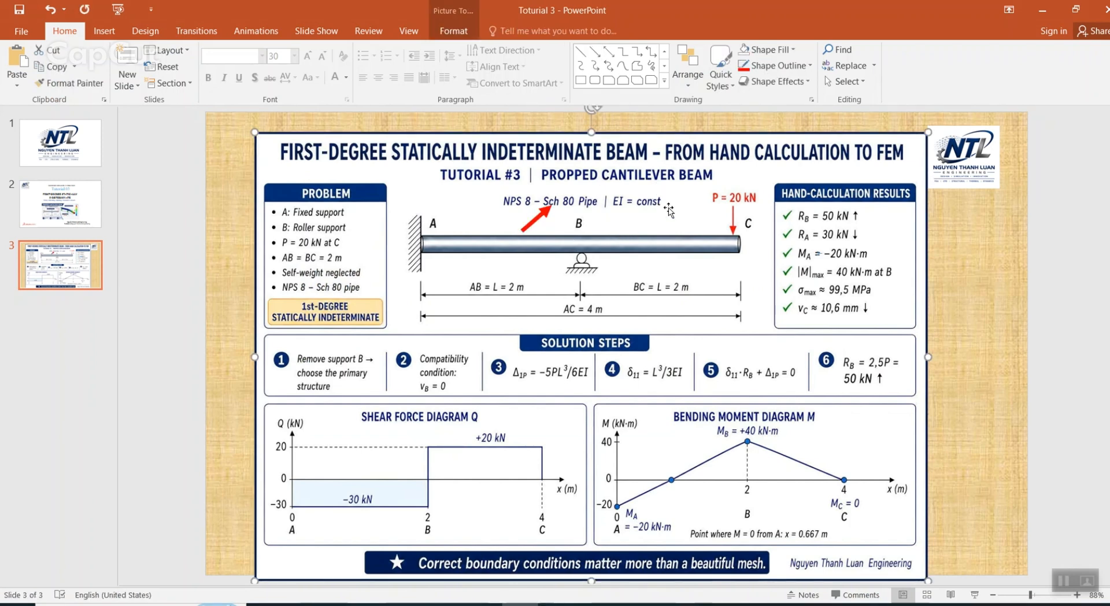
{"action": "mouse_move", "coordinate": [669, 211]}
{"action": "left_mouse_down"}
{"action": "mouse_move", "coordinate": [660, 205]}
{"action": "mouse_move", "coordinate": [645, 237]}
{"action": "left_mouse_up"}
{"action": "left_click", "coordinate": [594, 51]}
Step: Switch to SOLIDWORKS and exit the two-segment beam sketch
{"action": "left_click", "coordinate": [1042, 11]}
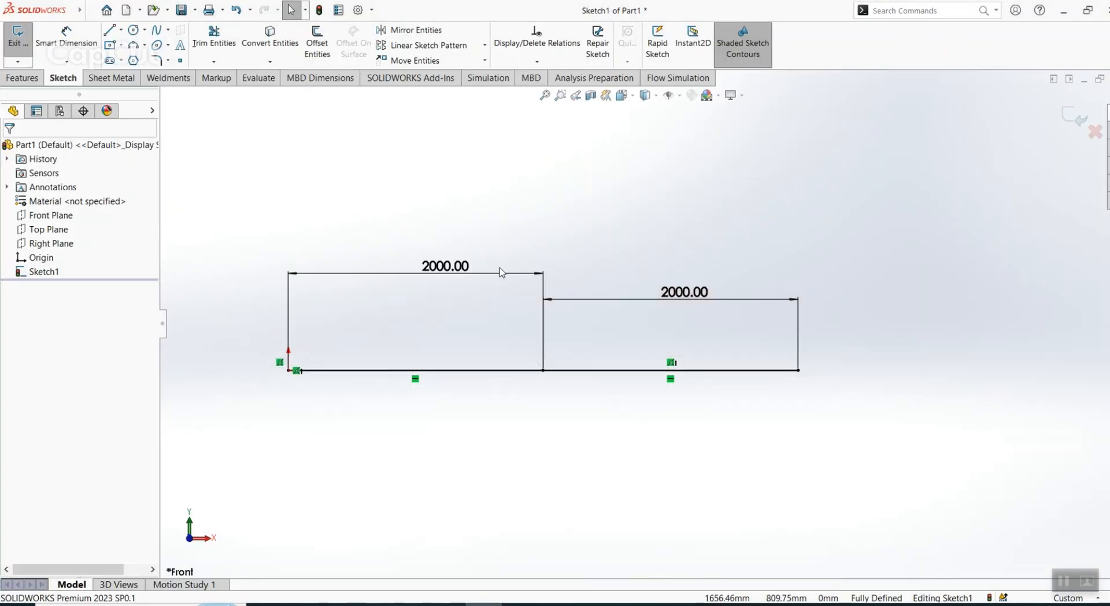
{"action": "left_click", "coordinate": [1074, 116]}
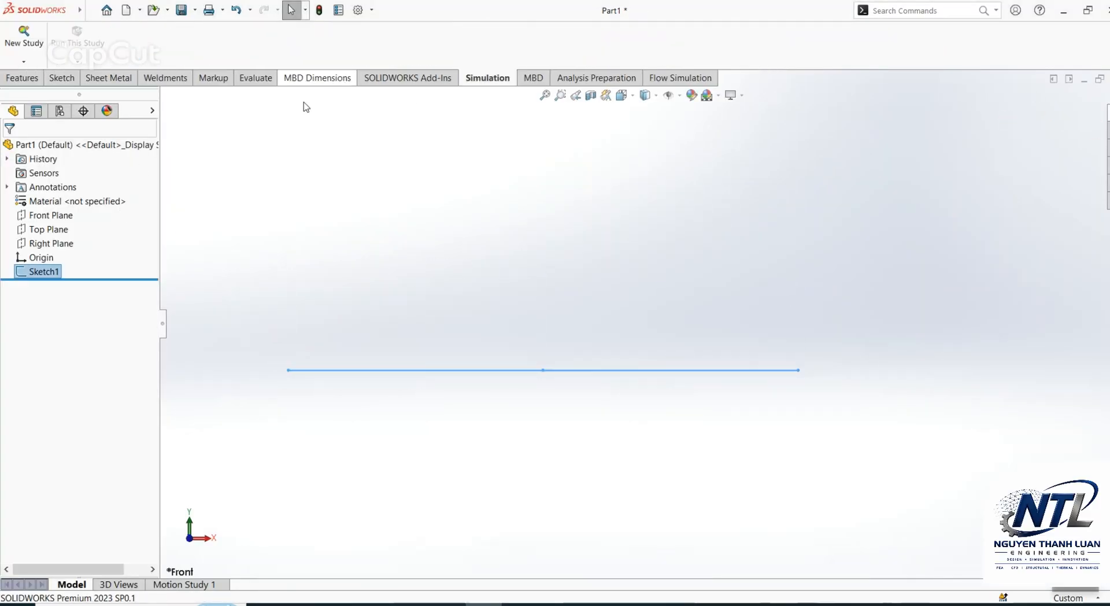
Step: Create a structural member along both sketch segments using the ansi pipe x strong s80 profile, size PIPE XS 8 SCH 80
{"action": "left_click", "coordinate": [169, 78]}
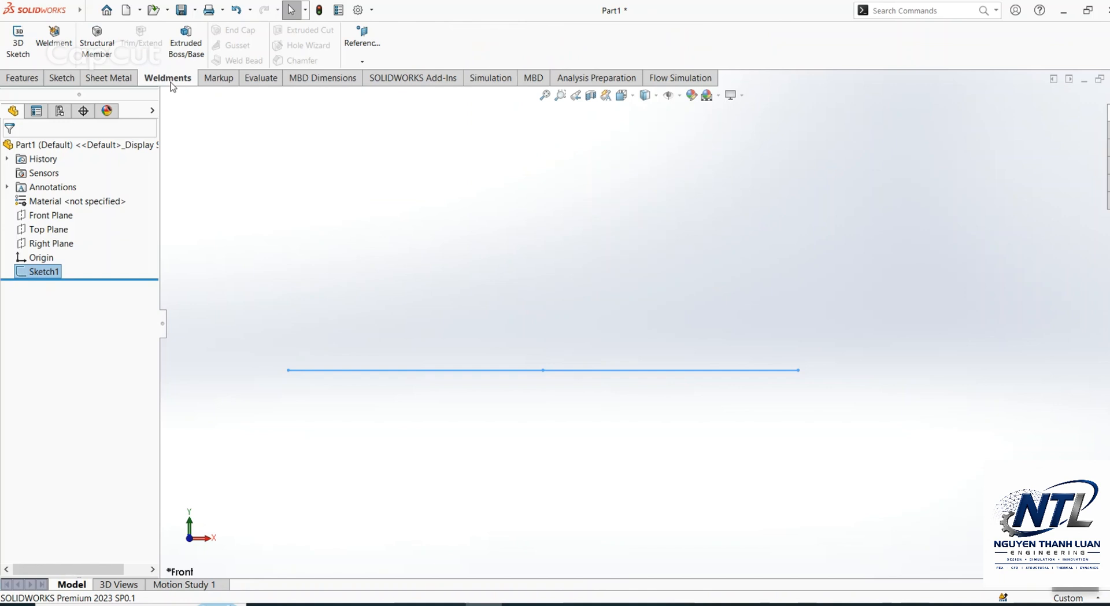
{"action": "left_click", "coordinate": [98, 54]}
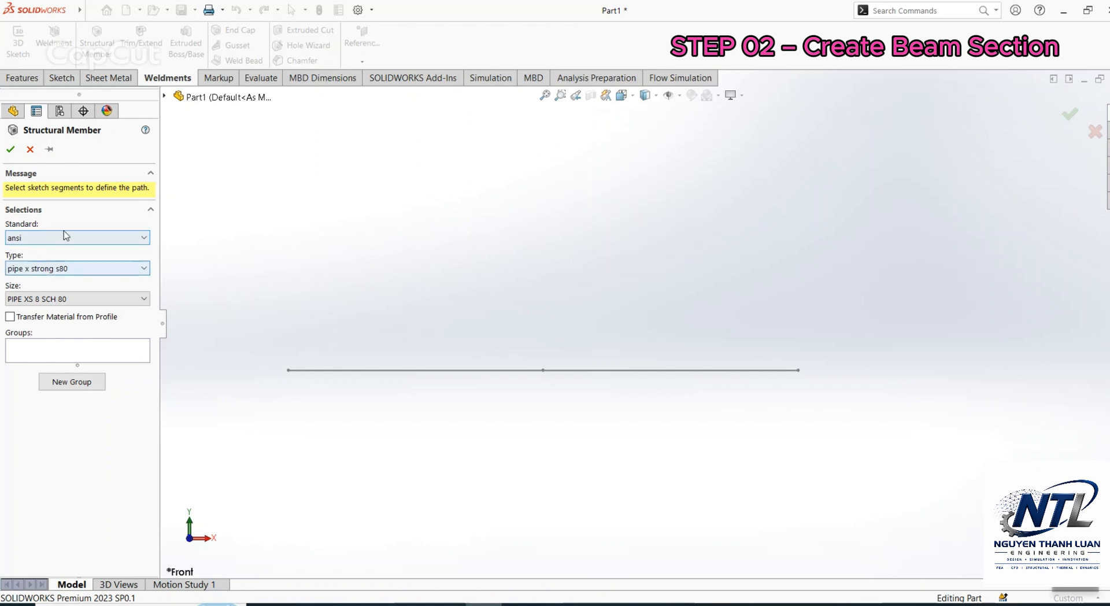
{"action": "left_click", "coordinate": [64, 236]}
{"action": "left_click", "coordinate": [63, 236]}
{"action": "left_click", "coordinate": [48, 269]}
{"action": "left_click", "coordinate": [48, 269]}
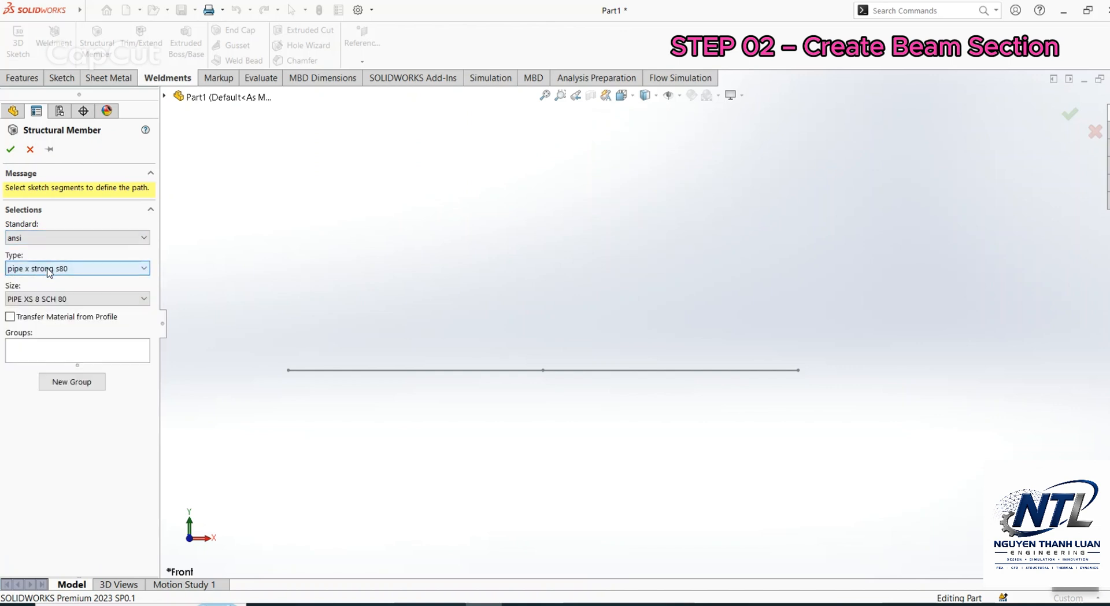
{"action": "left_click", "coordinate": [42, 302]}
{"action": "left_click", "coordinate": [45, 303]}
{"action": "left_click", "coordinate": [48, 351]}
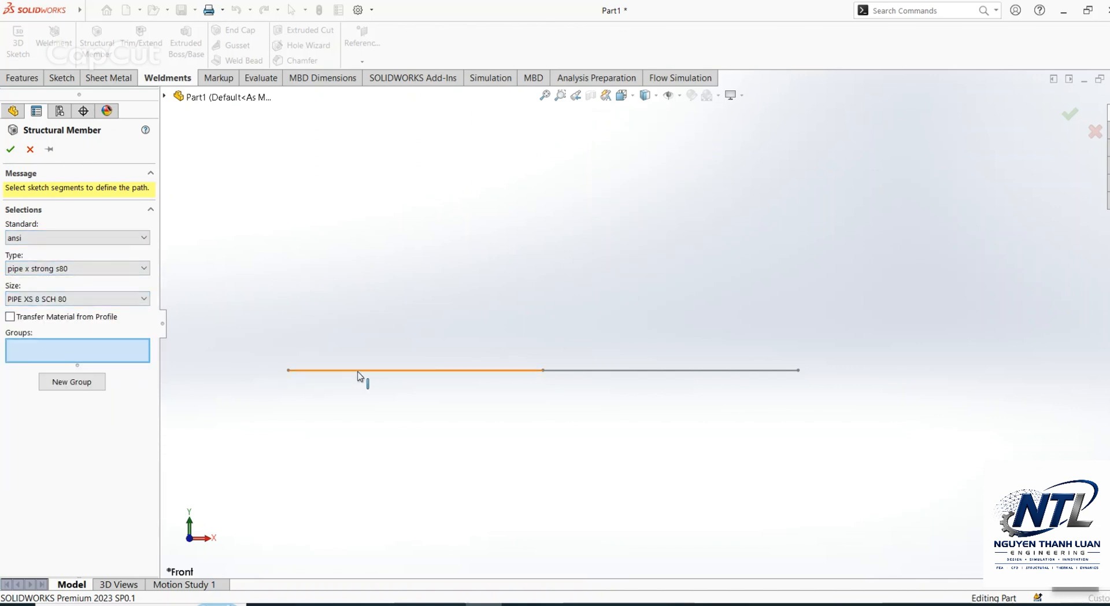
{"action": "left_click", "coordinate": [519, 370]}
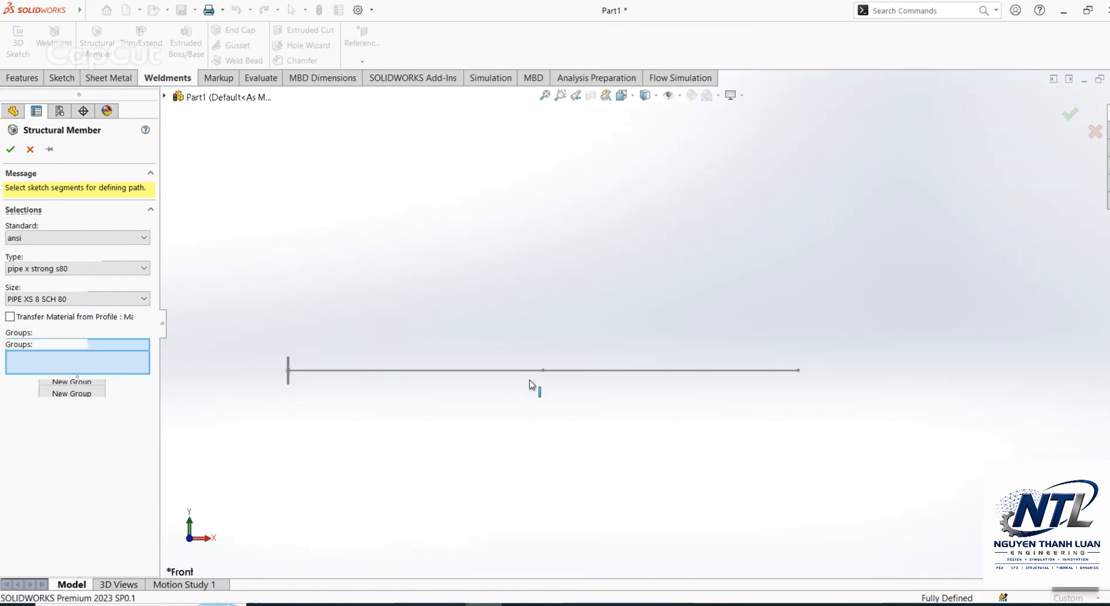
{"action": "left_click", "coordinate": [585, 372]}
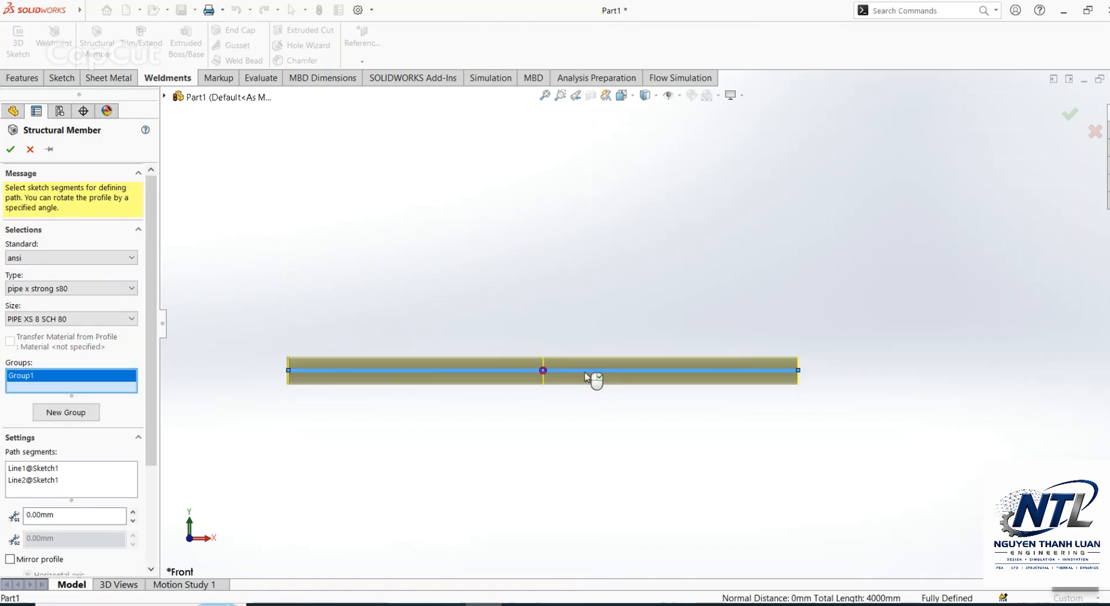
{"action": "left_click", "coordinate": [12, 151]}
Step: Open the part's material library and examine steel properties, including ASTM A36 Steel, Alloy Steel (SS), Stainless Steel (ferritic) and AISI 304
{"action": "middle_click_drag", "start_coordinate": [555, 428], "coordinate": [524, 508]}
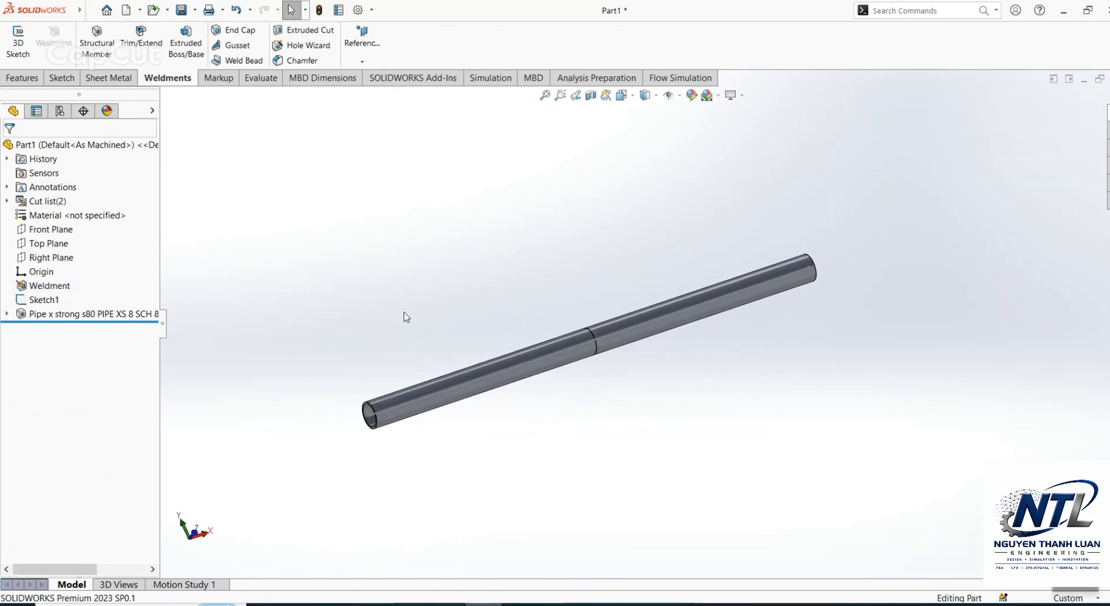
{"action": "middle_click_drag", "start_coordinate": [405, 317], "coordinate": [460, 324]}
{"action": "right_click", "coordinate": [110, 217]}
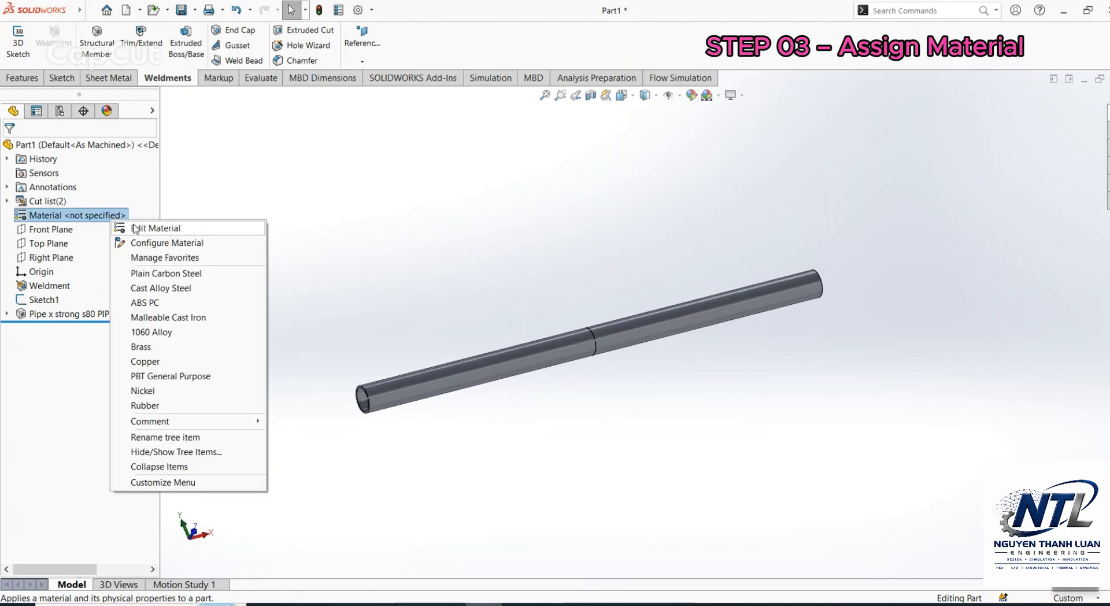
{"action": "left_click", "coordinate": [141, 229]}
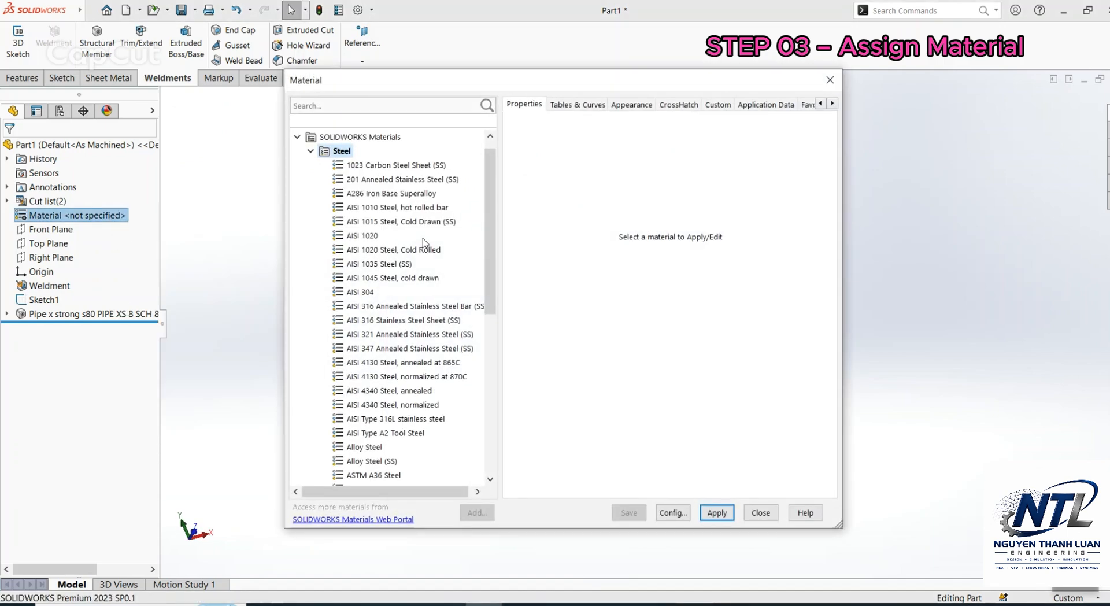
{"action": "left_click", "coordinate": [389, 274]}
{"action": "left_click", "coordinate": [389, 266]}
{"action": "scroll", "coordinate": [389, 266], "scroll_direction": "up", "scroll_amount": 6}
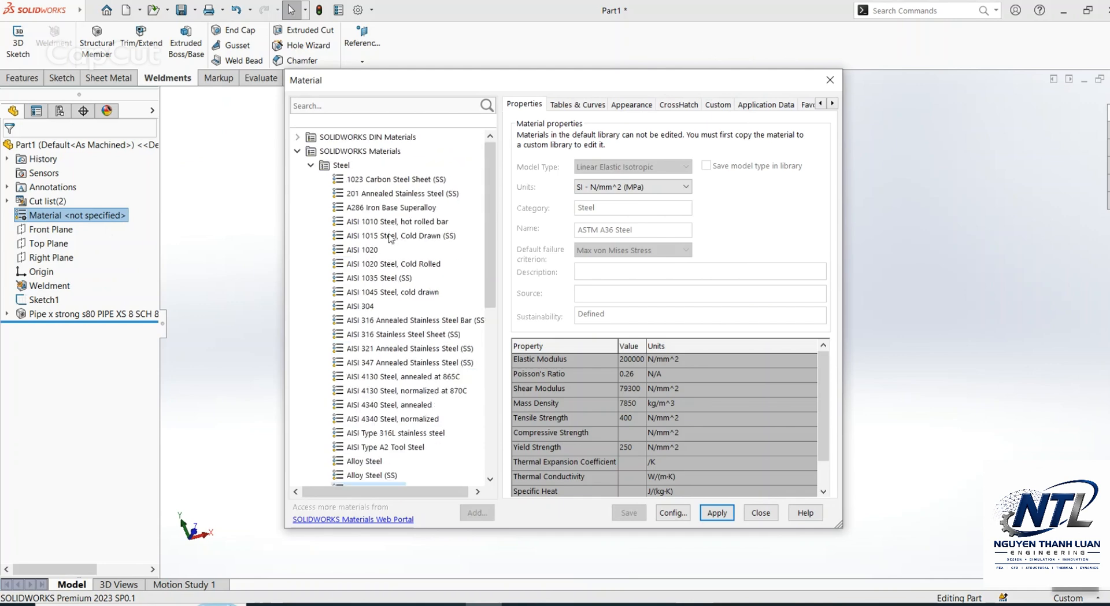
{"action": "left_click", "coordinate": [388, 228]}
{"action": "scroll", "coordinate": [388, 228], "scroll_direction": "down", "scroll_amount": 6}
{"action": "left_click", "coordinate": [380, 250]}
{"action": "left_click", "coordinate": [381, 222]}
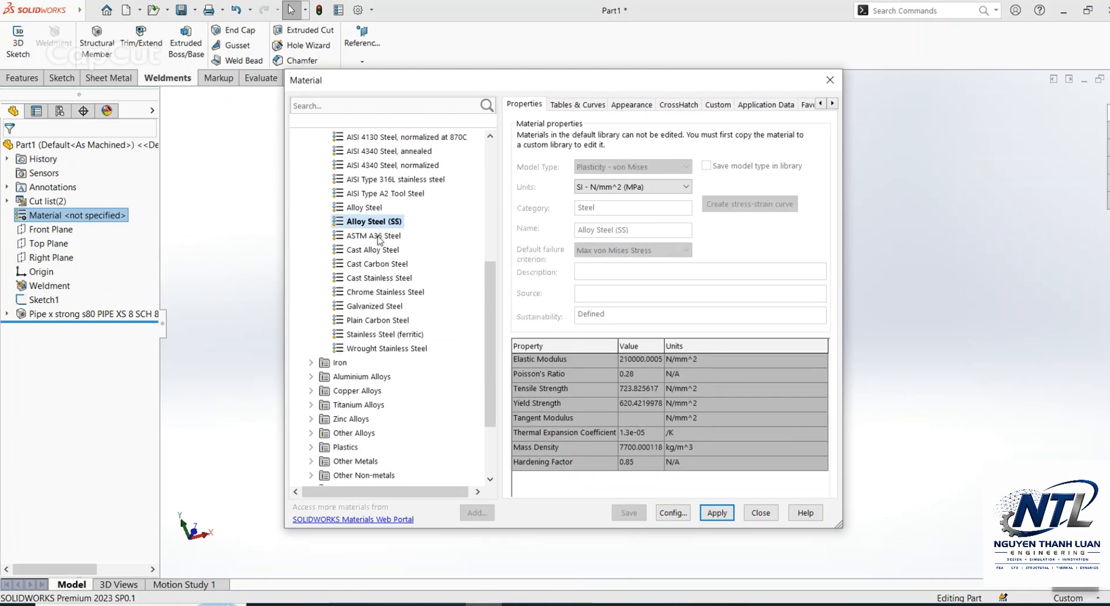
{"action": "left_click", "coordinate": [380, 236]}
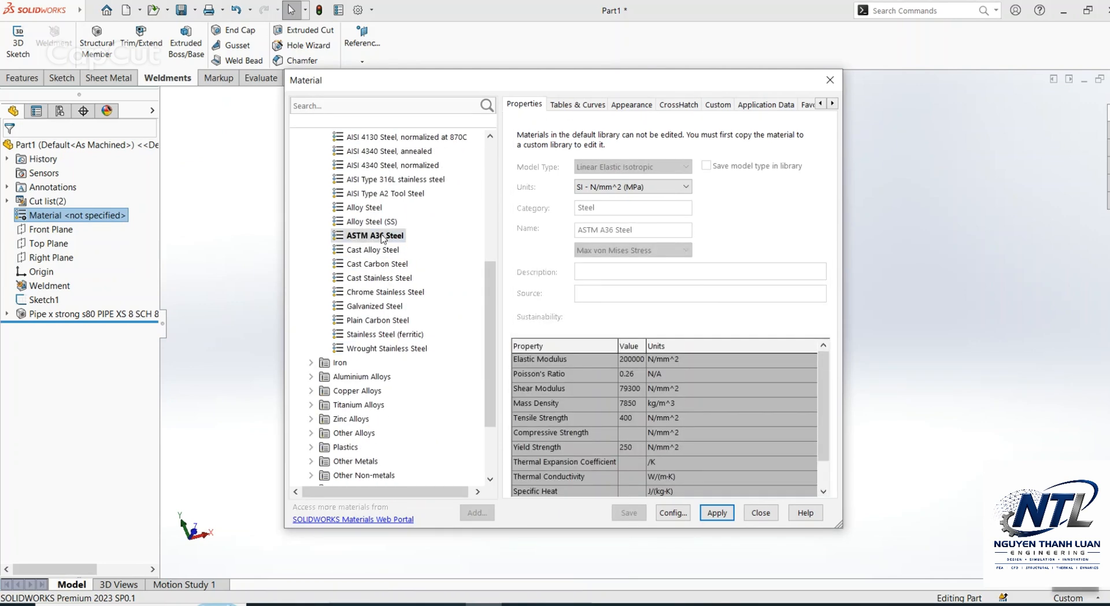
{"action": "left_click", "coordinate": [382, 337]}
{"action": "scroll", "coordinate": [382, 297], "scroll_direction": "up", "scroll_amount": 5}
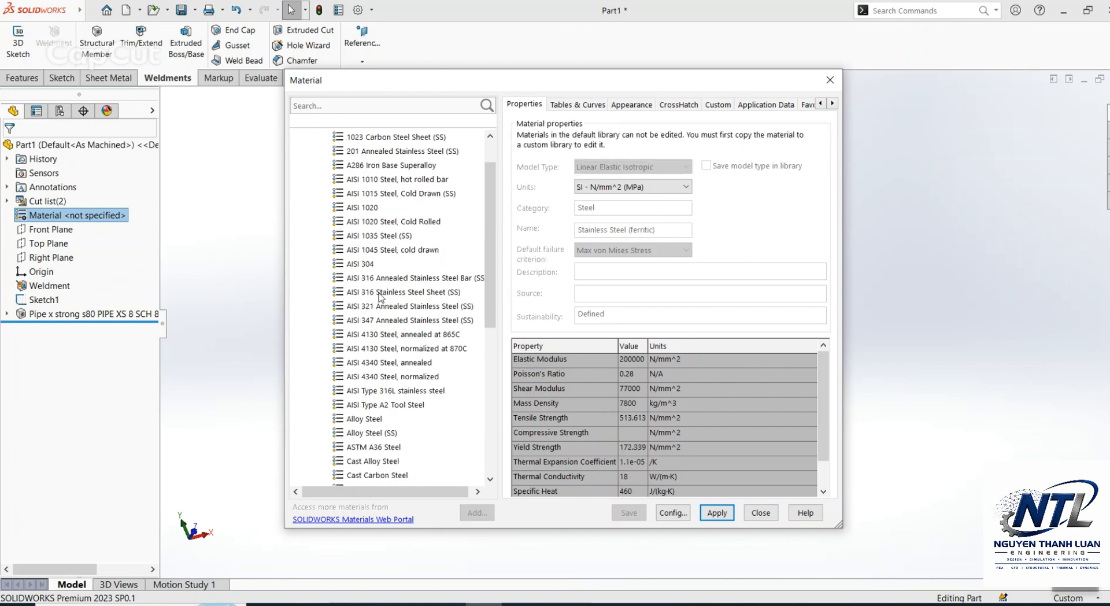
{"action": "left_click", "coordinate": [371, 264]}
{"action": "scroll", "coordinate": [396, 331], "scroll_direction": "down", "scroll_amount": 3}
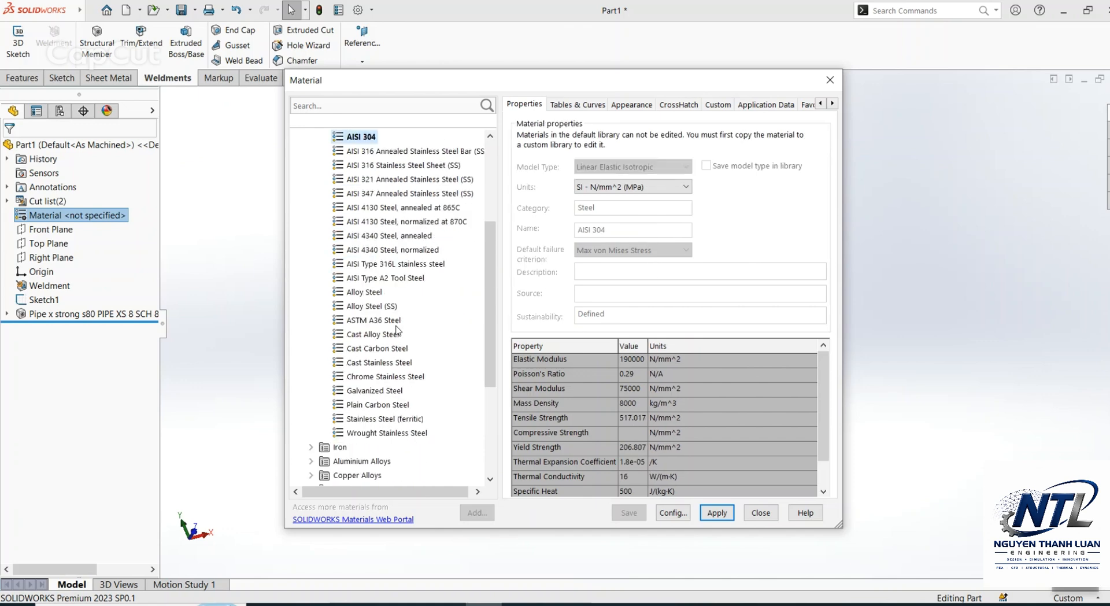
Step: Assign ASTM A36 Steel to the part and close the material library
{"action": "left_click", "coordinate": [376, 320]}
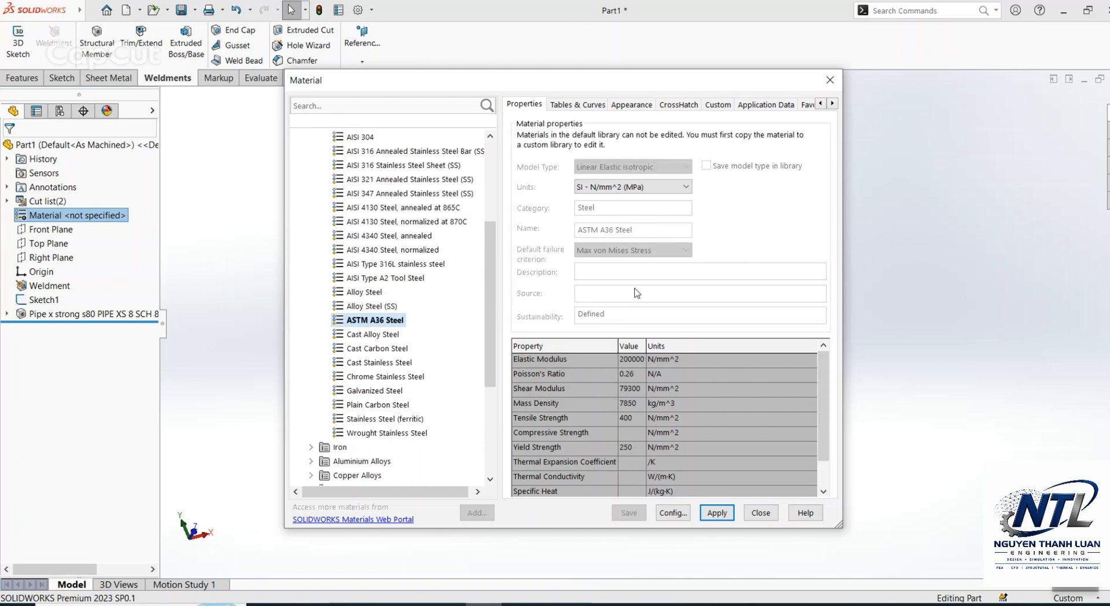
{"action": "left_click", "coordinate": [715, 513]}
{"action": "left_click", "coordinate": [760, 513]}
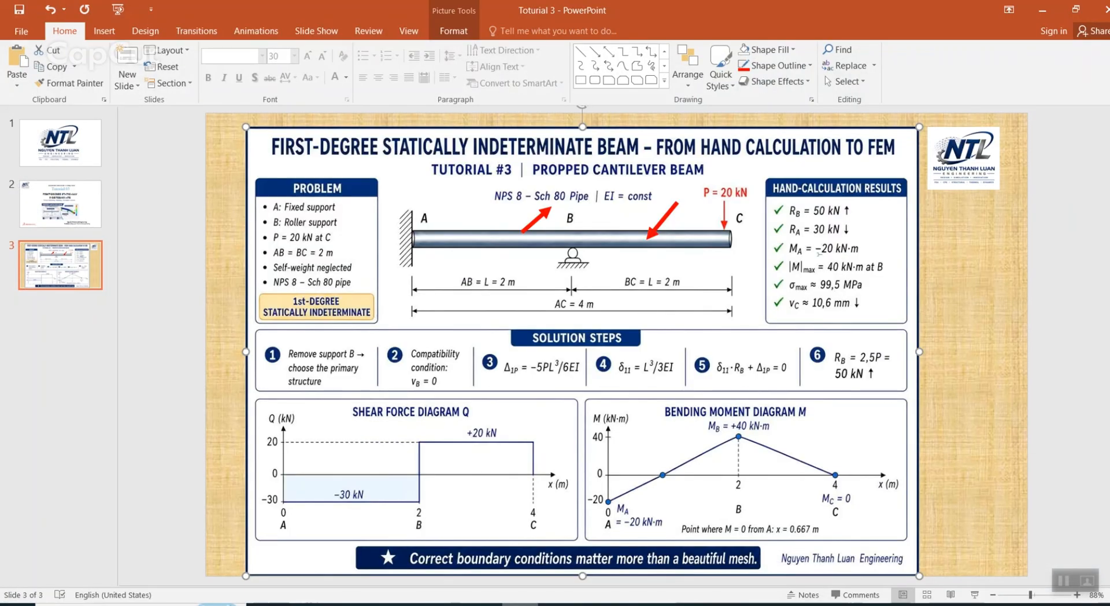
Step: Draw a red arrow pointing at support A on the slide and delete the arrows at the pipe label and span BC
{"action": "left_click", "coordinate": [599, 56]}
{"action": "left_click_drag", "start_coordinate": [478, 191], "coordinate": [434, 219]}
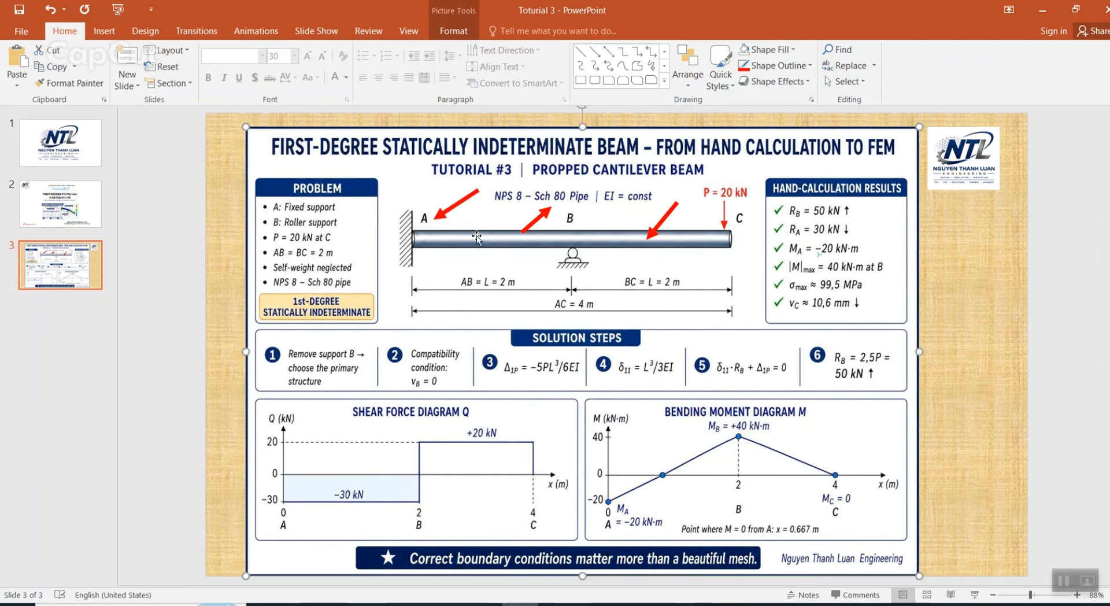
{"action": "left_click", "coordinate": [549, 217]}
{"action": "key", "text": "Delete"}
{"action": "left_click", "coordinate": [667, 217]}
{"action": "key", "text": "Delete"}
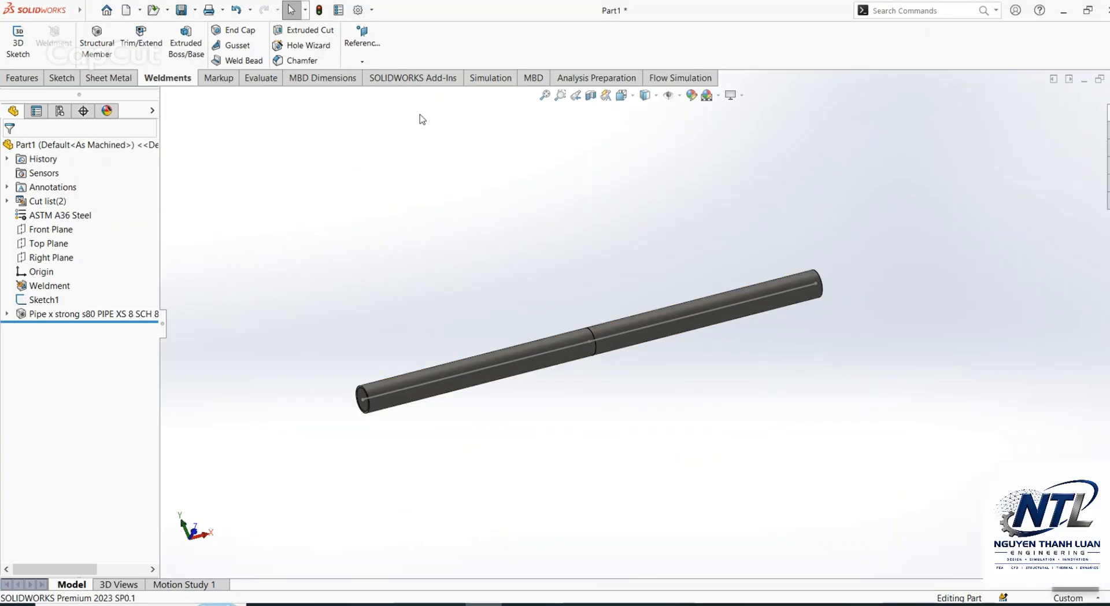
Step: Create a static simulation study named TOTURIAL 3 for the pipe beam
{"action": "left_click", "coordinate": [490, 78]}
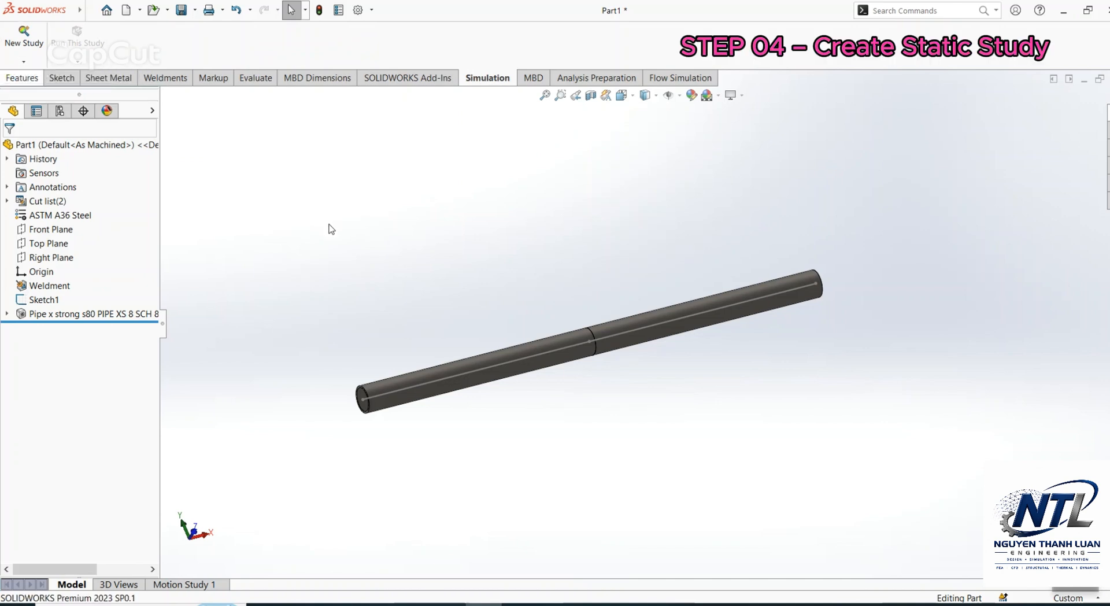
{"action": "left_click_drag", "start_coordinate": [129, 245], "coordinate": [38, 249]}
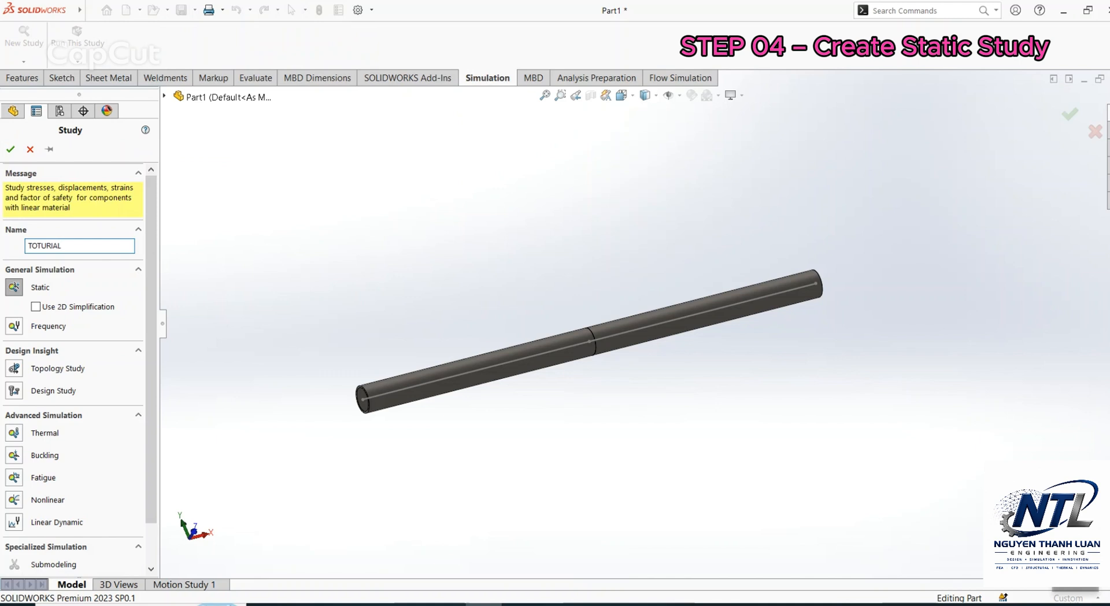
{"action": "left_click", "coordinate": [9, 150]}
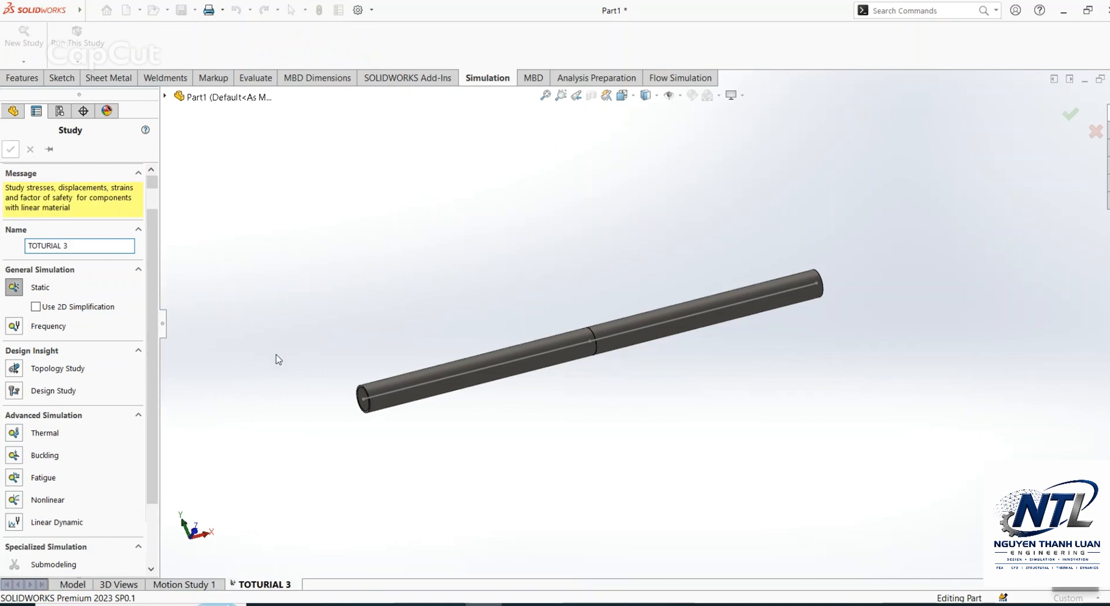
Step: Apply a Fixed Geometry fixture to the beam's joint at end A with a symbol size of 500
{"action": "right_click", "coordinate": [52, 318]}
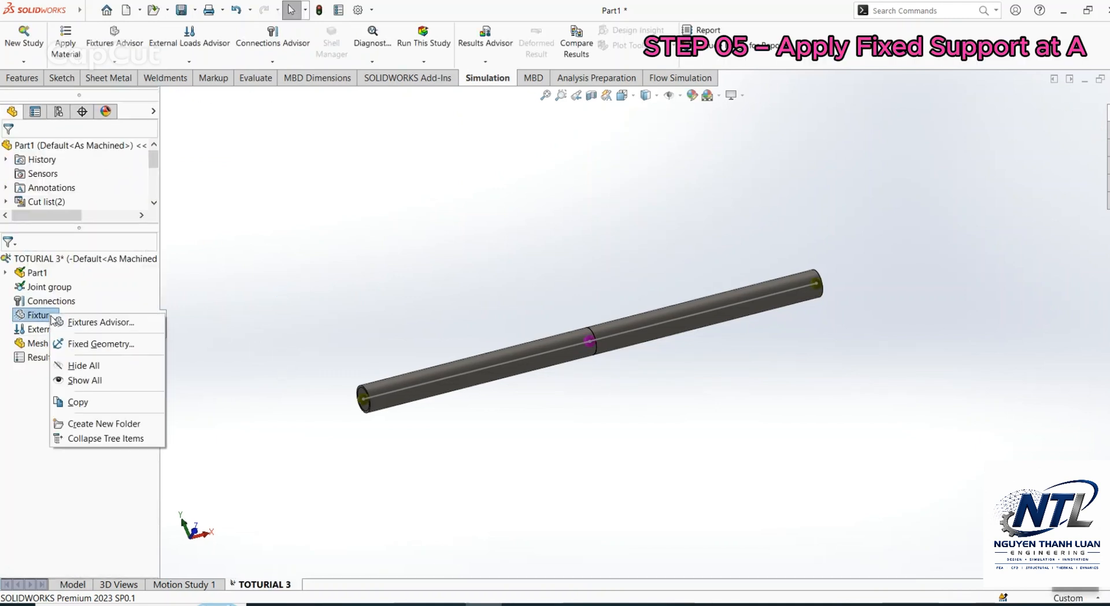
{"action": "left_click", "coordinate": [79, 346]}
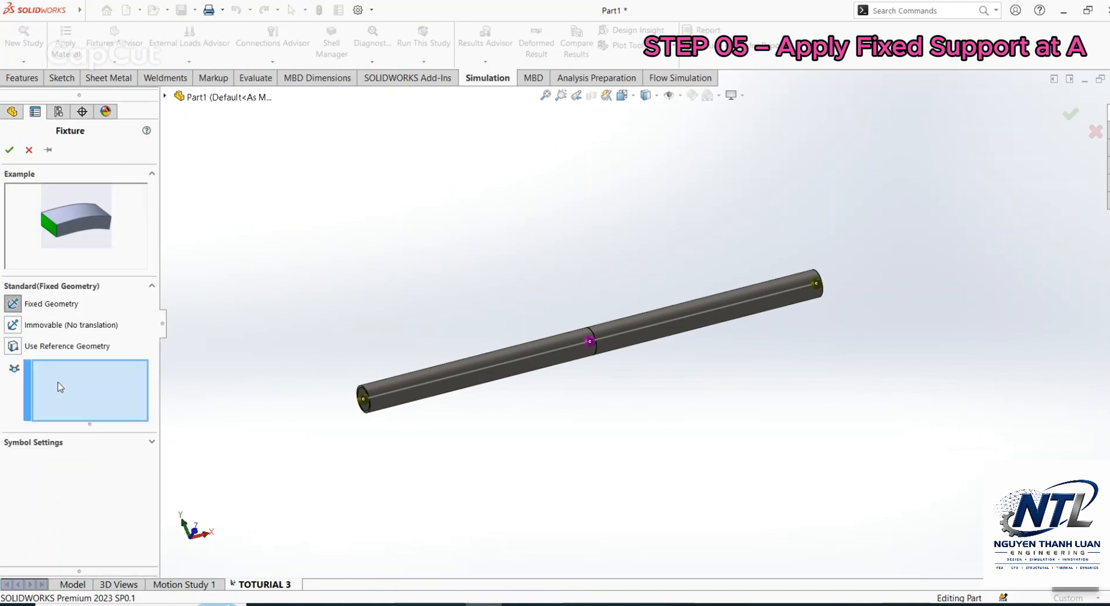
{"action": "left_click", "coordinate": [359, 403]}
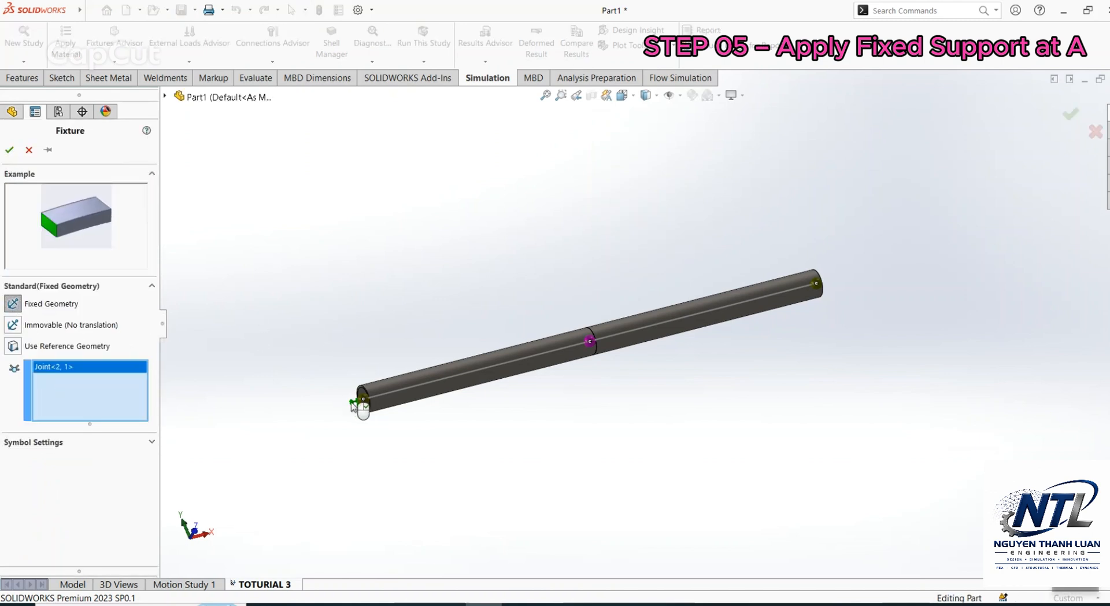
{"action": "left_click", "coordinate": [67, 442]}
{"action": "double_click", "coordinate": [66, 484]}
{"action": "type", "text": "500"}
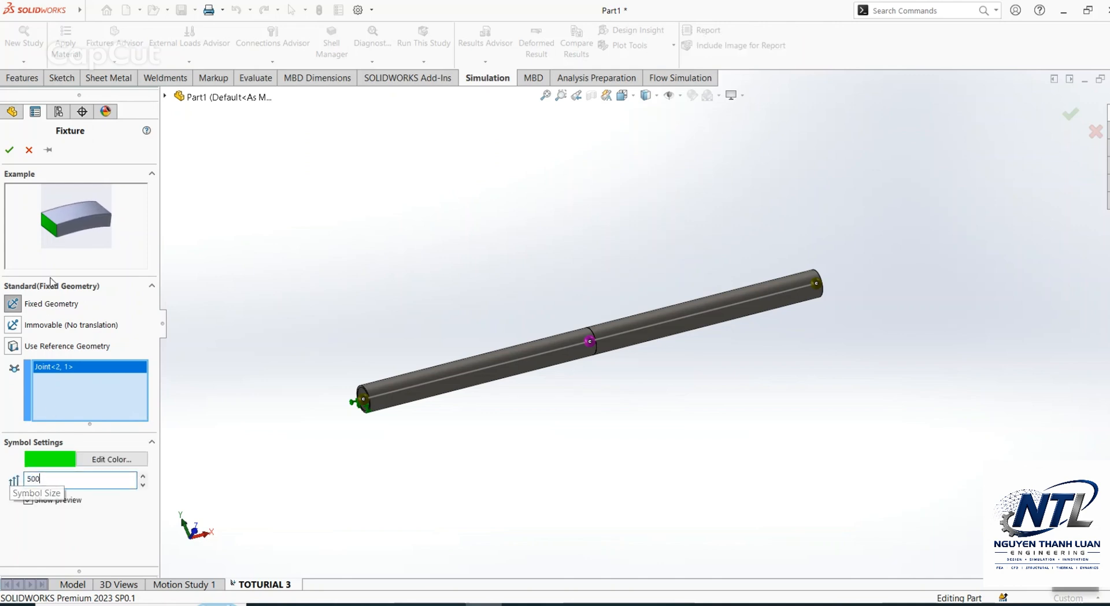
{"action": "left_click", "coordinate": [10, 150]}
{"action": "middle_click_drag", "start_coordinate": [453, 264], "coordinate": [588, 369]}
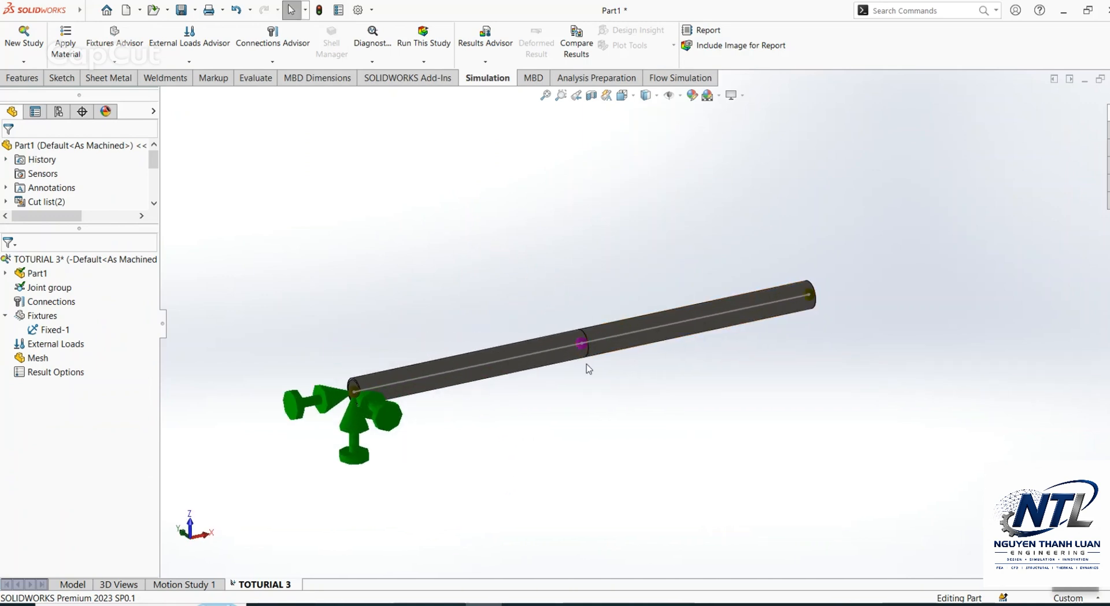
{"action": "middle_click_drag", "start_coordinate": [463, 312], "coordinate": [552, 423]}
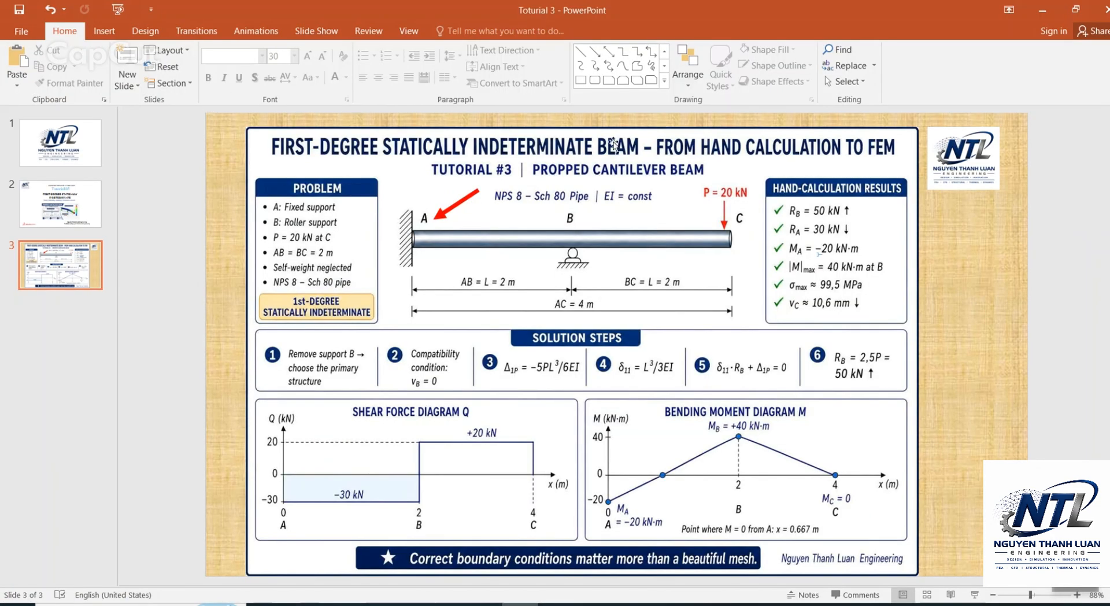
Step: Draw a red arrow pointing at roller support B on the beam slide
{"action": "left_click", "coordinate": [595, 52]}
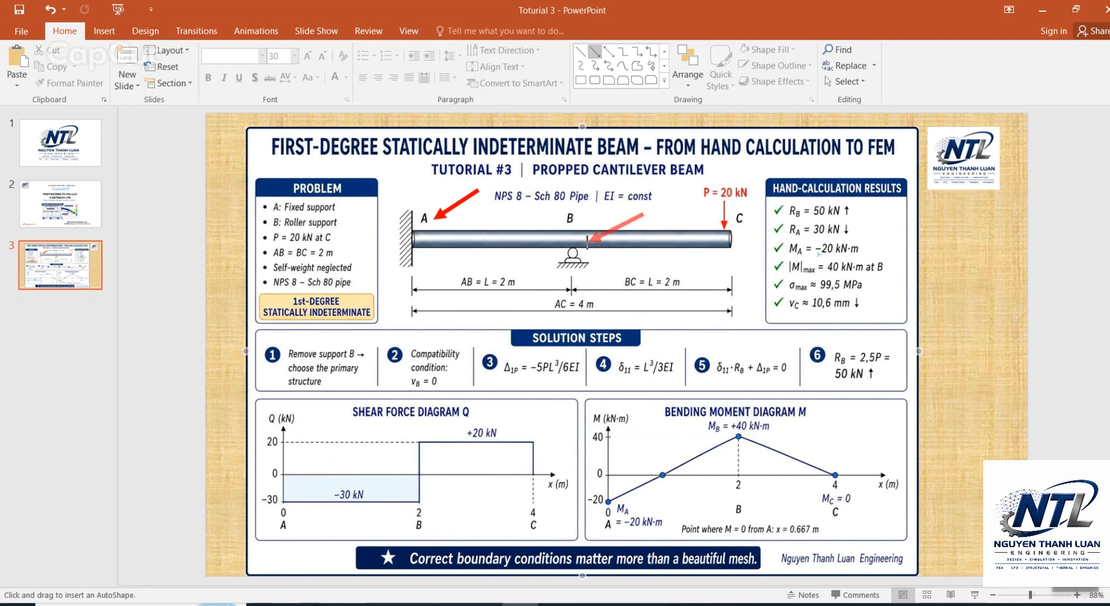
{"action": "left_click_drag", "start_coordinate": [587, 241], "coordinate": [583, 245]}
{"action": "left_click", "coordinate": [625, 262]}
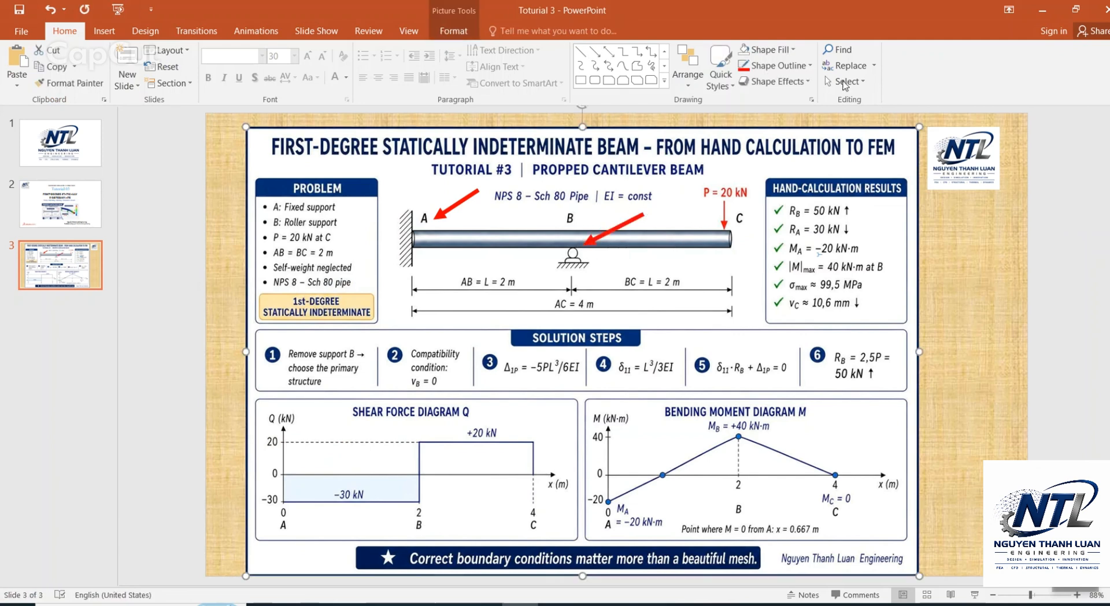
Step: Switch to SOLIDWORKS and start a Use Reference Geometry fixture on the joint at B, restraining translation normal to the Front Plane to 0 mm
{"action": "left_click", "coordinate": [1041, 10]}
{"action": "right_click", "coordinate": [40, 315]}
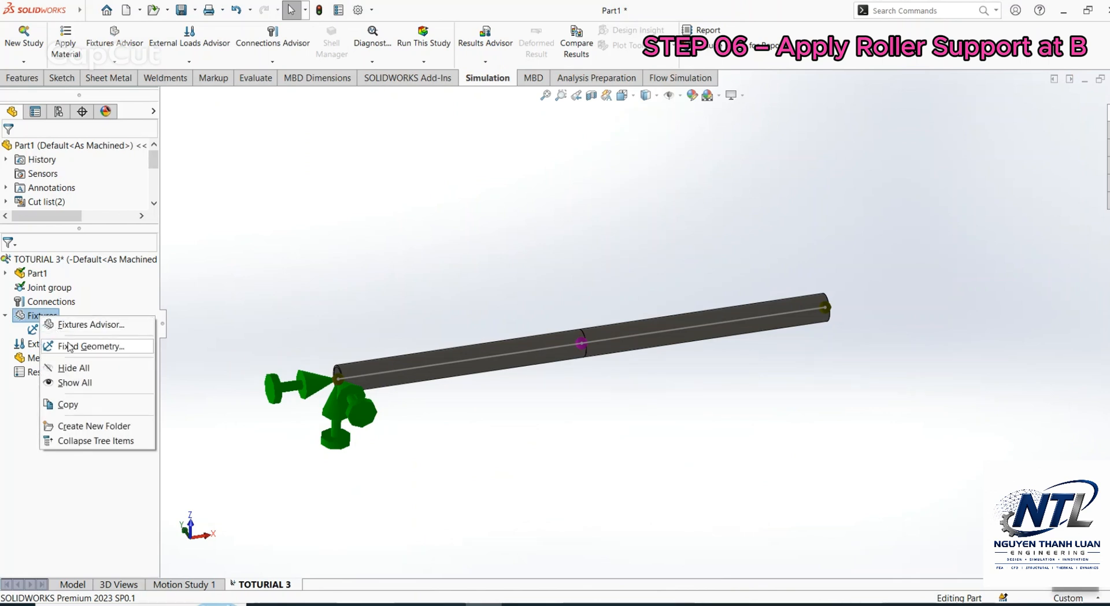
{"action": "left_click", "coordinate": [68, 347]}
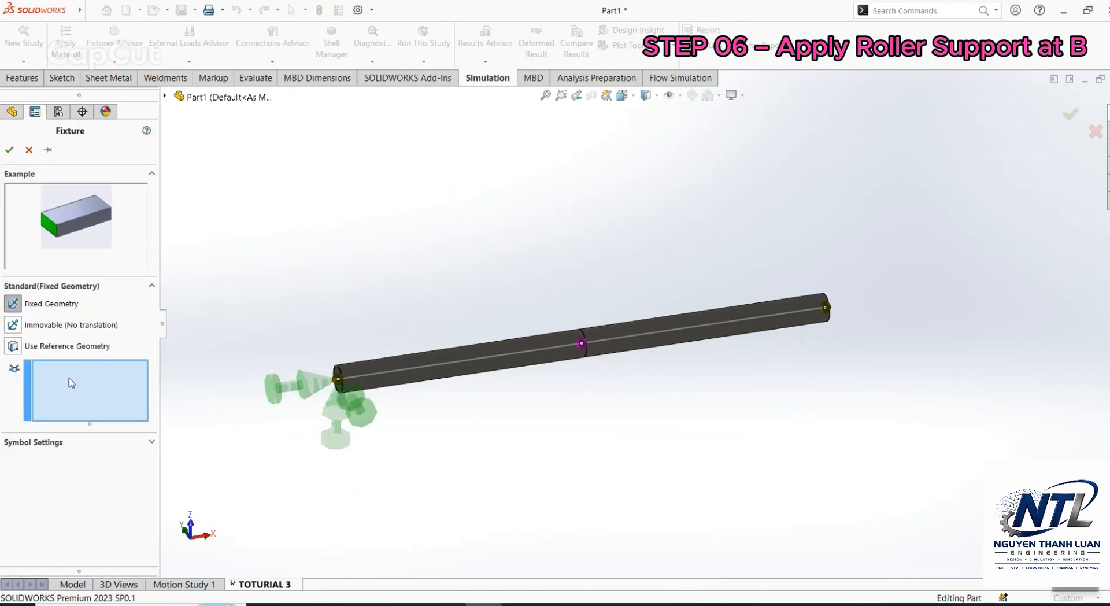
{"action": "left_click", "coordinate": [12, 346]}
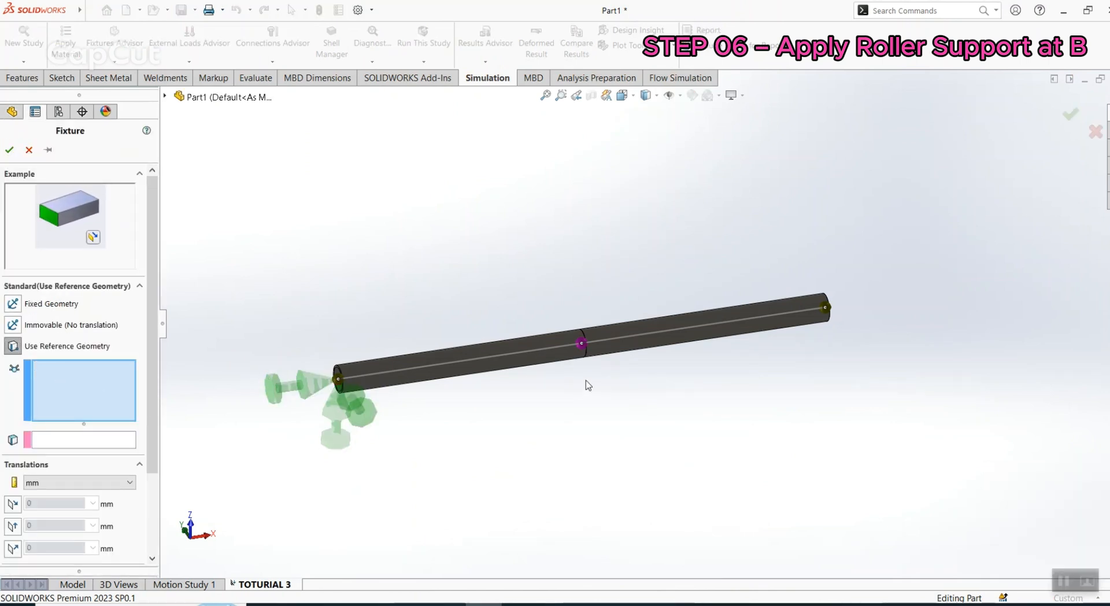
{"action": "left_click", "coordinate": [582, 343]}
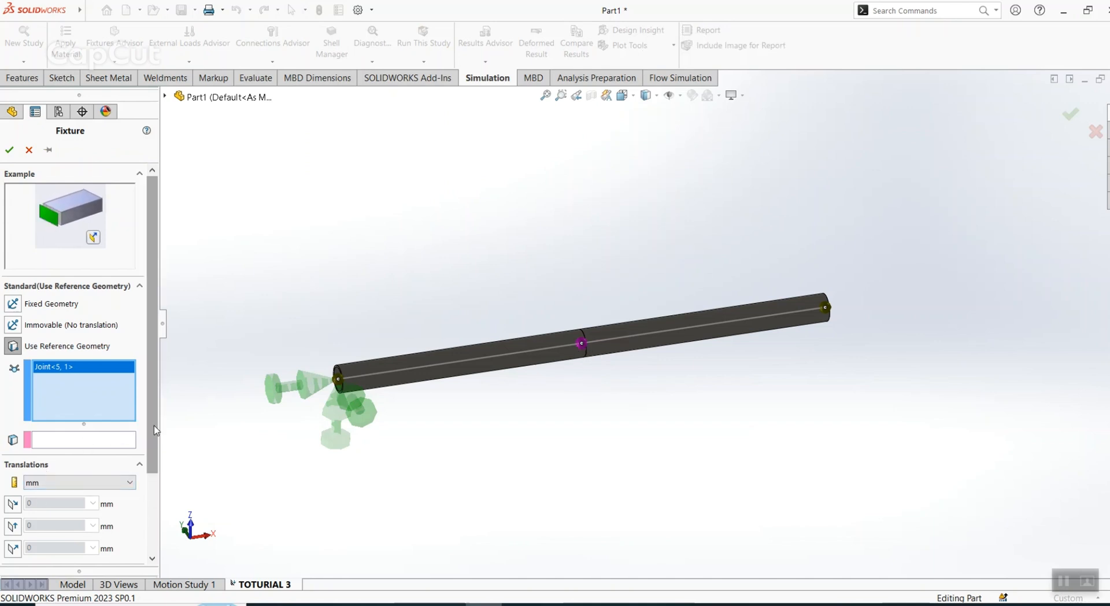
{"action": "left_click_drag", "start_coordinate": [154, 427], "coordinate": [154, 455]}
{"action": "left_click", "coordinate": [100, 404]}
{"action": "left_click", "coordinate": [164, 96]}
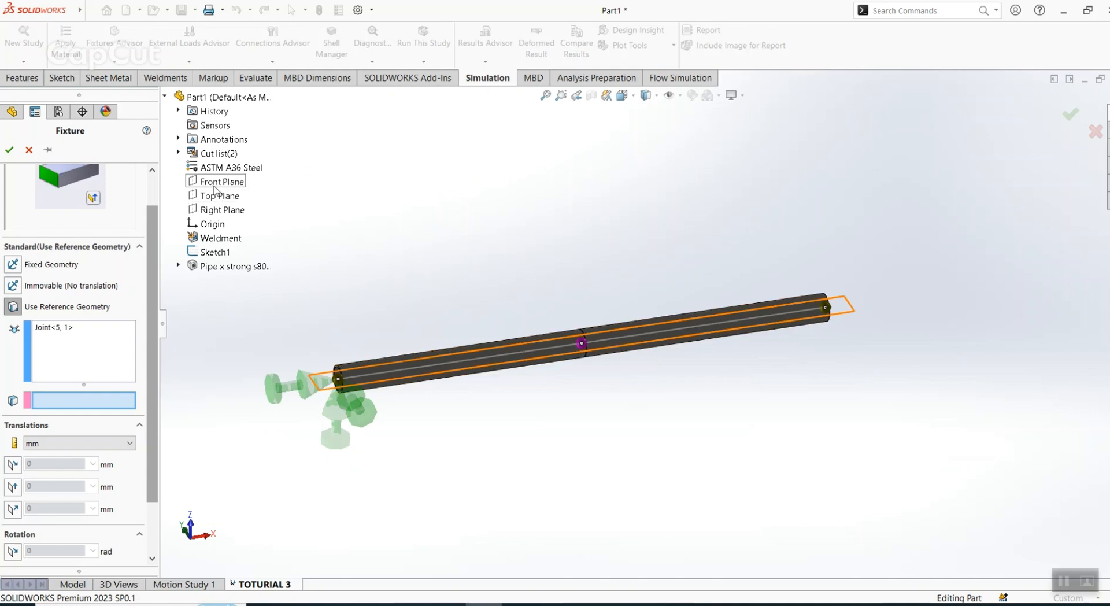
{"action": "left_click", "coordinate": [218, 183]}
{"action": "scroll", "coordinate": [113, 493], "scroll_direction": "down", "scroll_amount": 3}
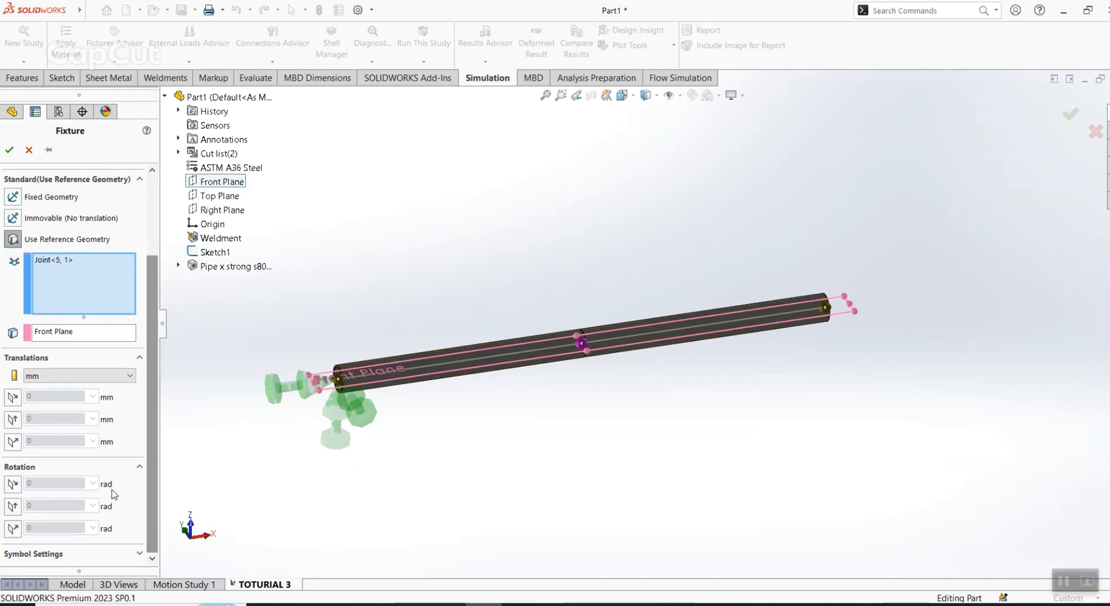
{"action": "left_click", "coordinate": [20, 443]}
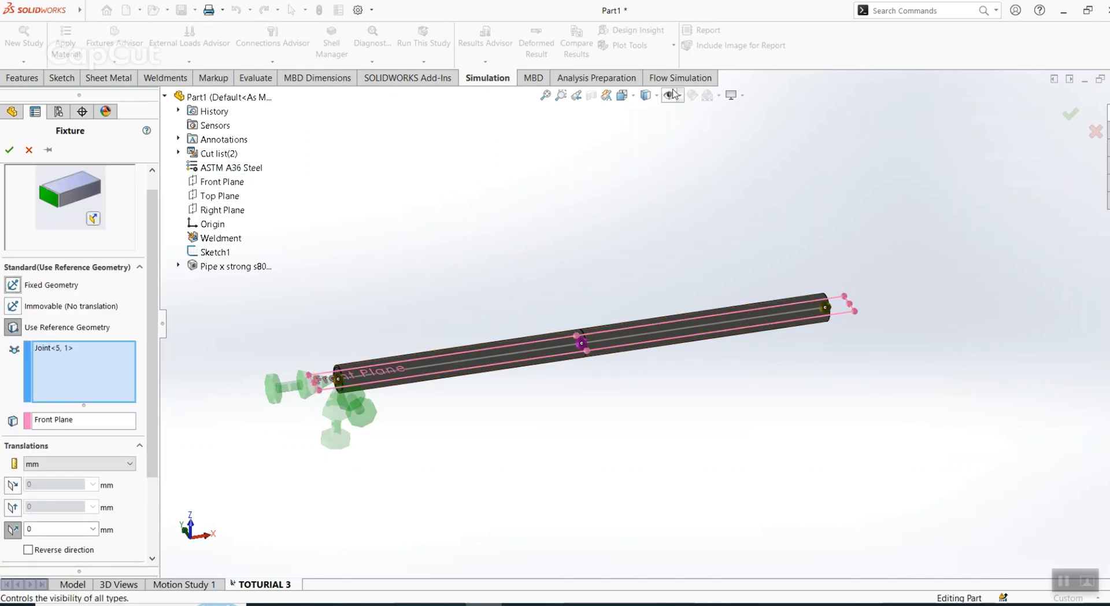
Step: Switch the beam's display style to wireframe to inspect the fixture symbol at joint B
{"action": "left_click", "coordinate": [646, 96]}
{"action": "left_click", "coordinate": [647, 178]}
{"action": "scroll", "coordinate": [590, 342], "scroll_direction": "down", "scroll_amount": 7}
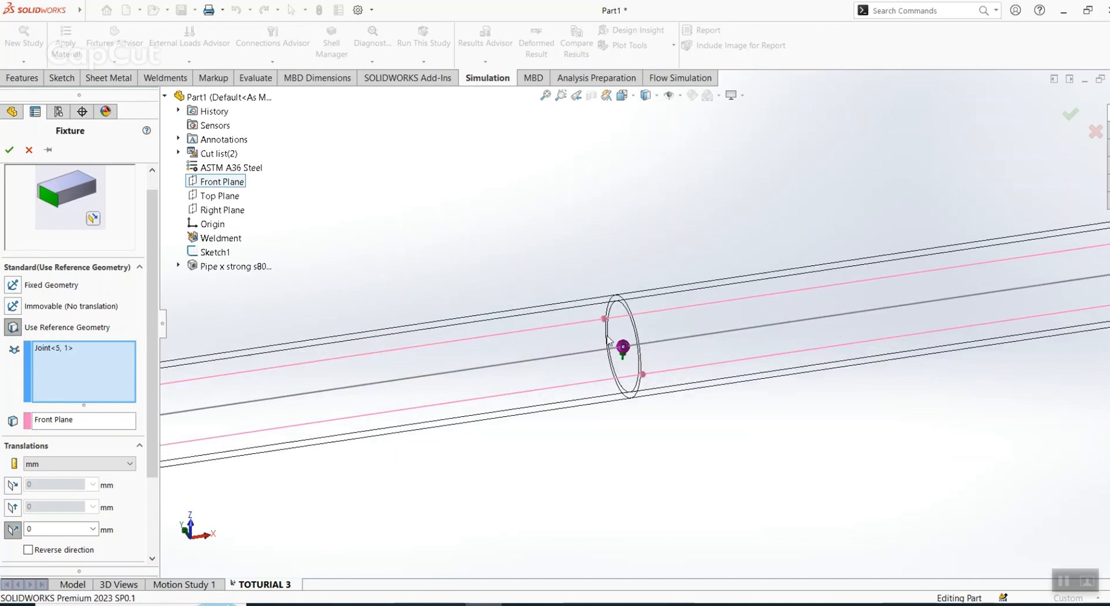
{"action": "middle_click_drag", "start_coordinate": [616, 333], "coordinate": [623, 301]}
{"action": "scroll", "coordinate": [624, 296], "scroll_direction": "up", "scroll_amount": 2}
{"action": "scroll", "coordinate": [116, 474], "scroll_direction": "down", "scroll_amount": 3}
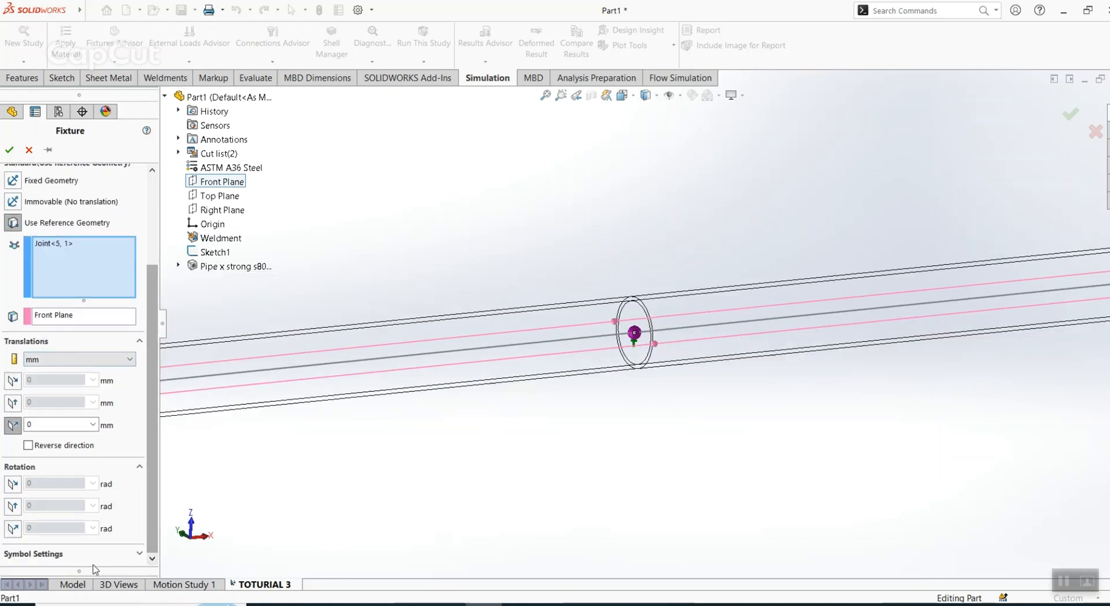
Step: Set the roller fixture's symbol size to 500 and apply the fixture at B
{"action": "left_click_drag", "start_coordinate": [151, 507], "coordinate": [139, 549]}
{"action": "left_click_drag", "start_coordinate": [47, 532], "coordinate": [13, 529]}
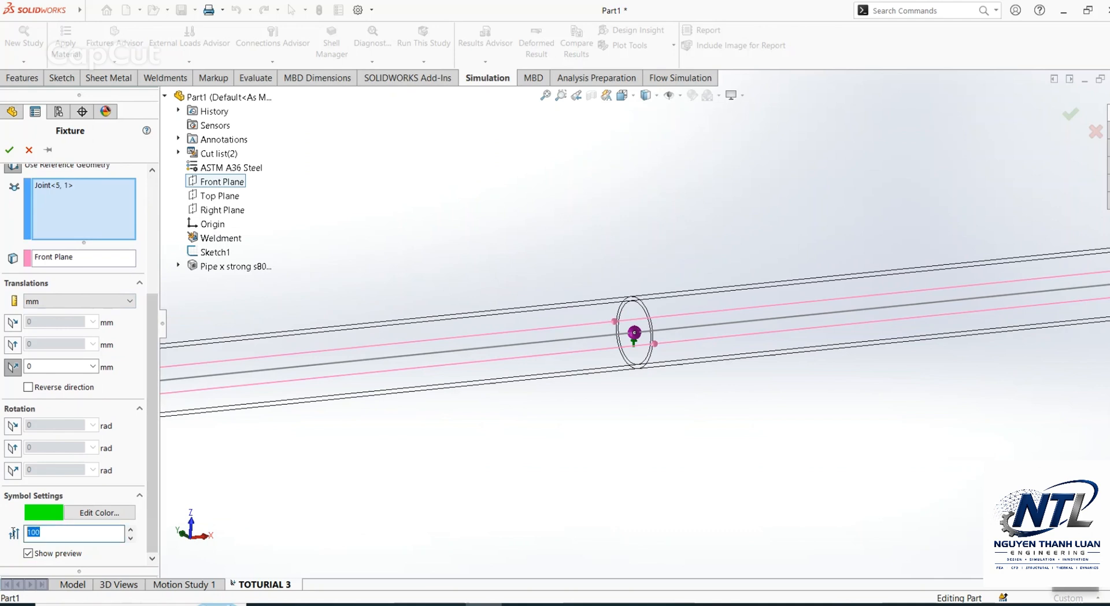
{"action": "type", "text": "500"}
{"action": "left_click_drag", "start_coordinate": [152, 384], "coordinate": [153, 354]}
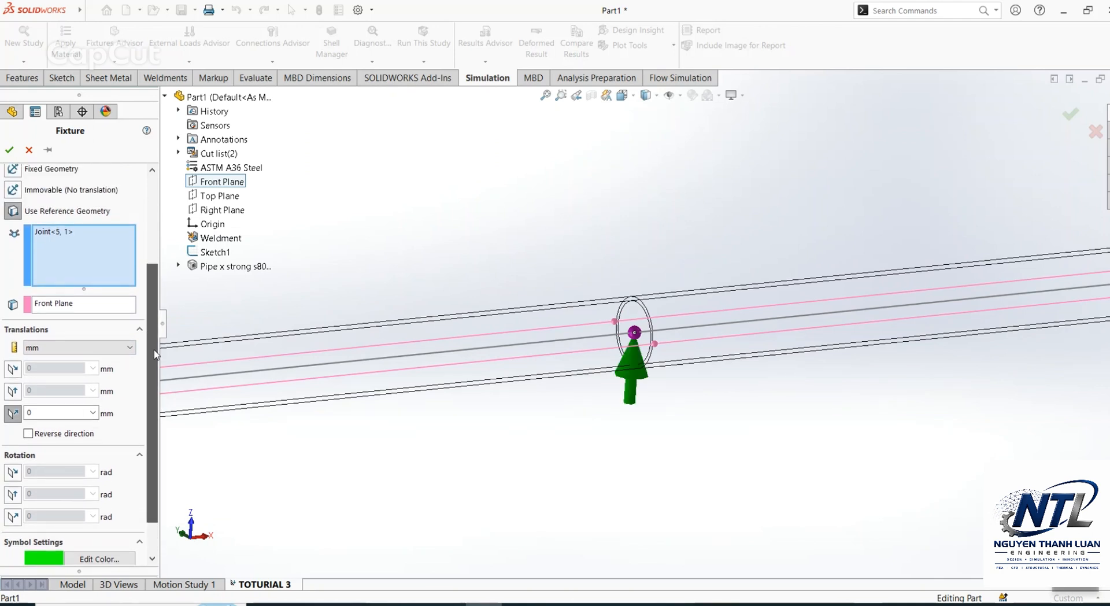
{"action": "scroll", "coordinate": [551, 302], "scroll_direction": "up", "scroll_amount": 6}
{"action": "middle_click_drag", "start_coordinate": [551, 302], "coordinate": [599, 319]}
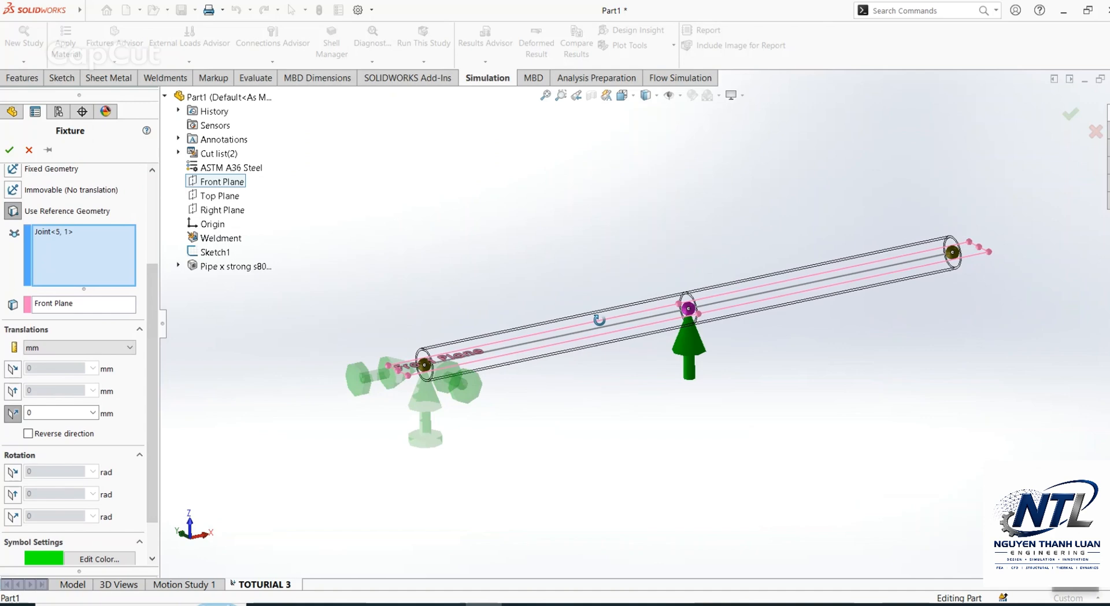
{"action": "left_click", "coordinate": [10, 150]}
{"action": "middle_click_drag", "start_coordinate": [598, 218], "coordinate": [647, 248]}
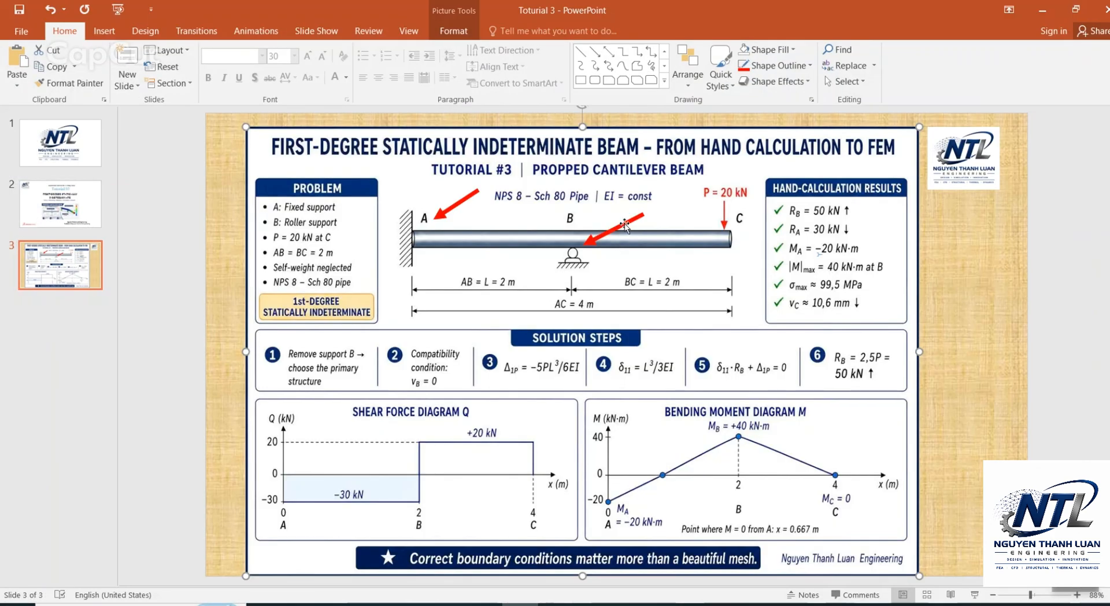
Step: Switch to the PowerPoint beam slide and delete the red arrows pointing at supports A and B
{"action": "left_click", "coordinate": [624, 225]}
{"action": "key", "text": "Delete"}
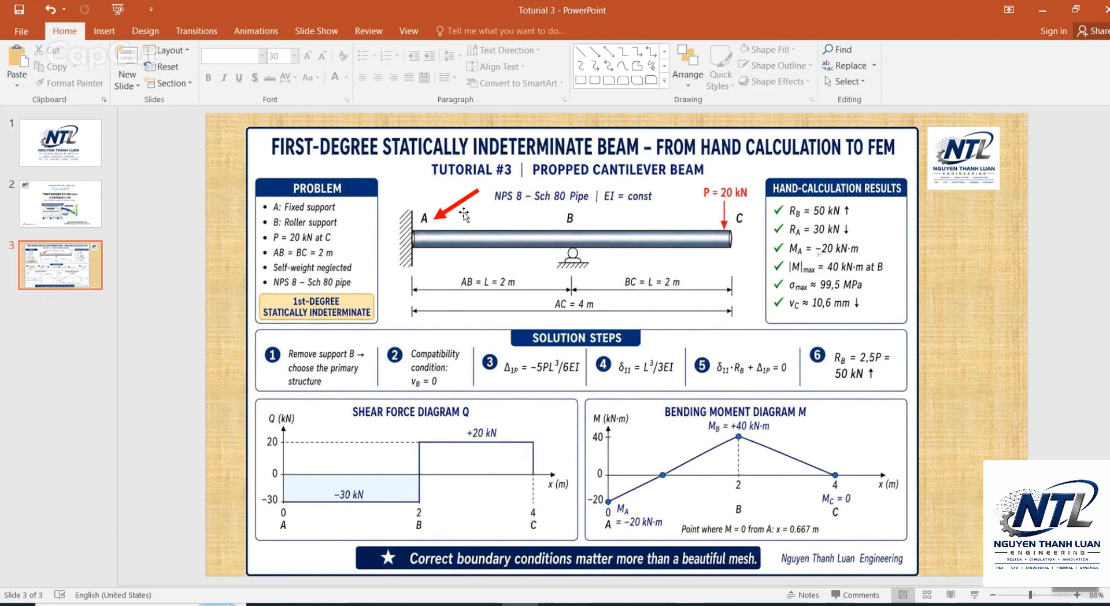
{"action": "left_click", "coordinate": [456, 204]}
{"action": "key", "text": "Delete"}
Step: Draw a red arrow pointing at the P = 20 kN load on the slide's beam diagram
{"action": "left_click", "coordinate": [608, 52]}
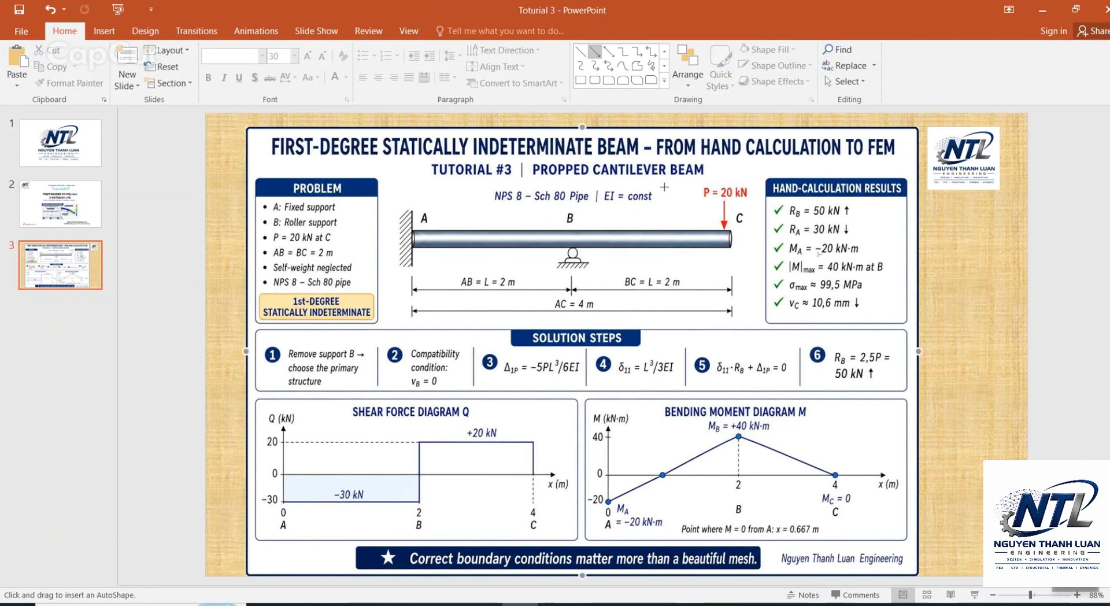
{"action": "left_click_drag", "start_coordinate": [717, 204], "coordinate": [717, 203]}
{"action": "left_click", "coordinate": [700, 259]}
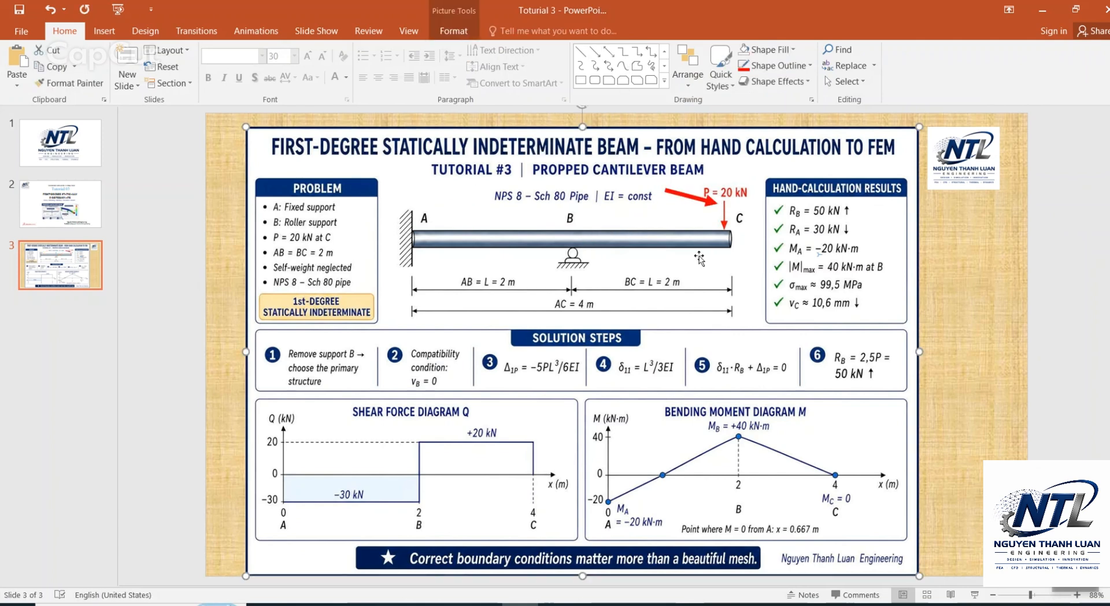
Step: Return to SOLIDWORKS and start a force on the joint at end C, acting normal to the Front Plane
{"action": "left_click", "coordinate": [1049, 16]}
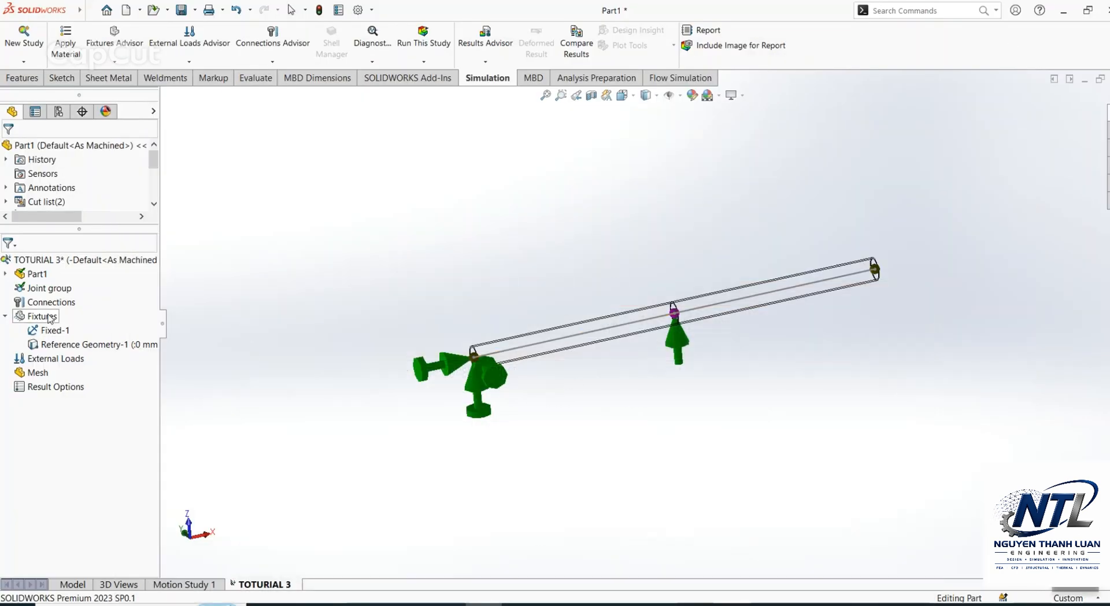
{"action": "right_click", "coordinate": [58, 359]}
{"action": "key", "text": "Escape"}
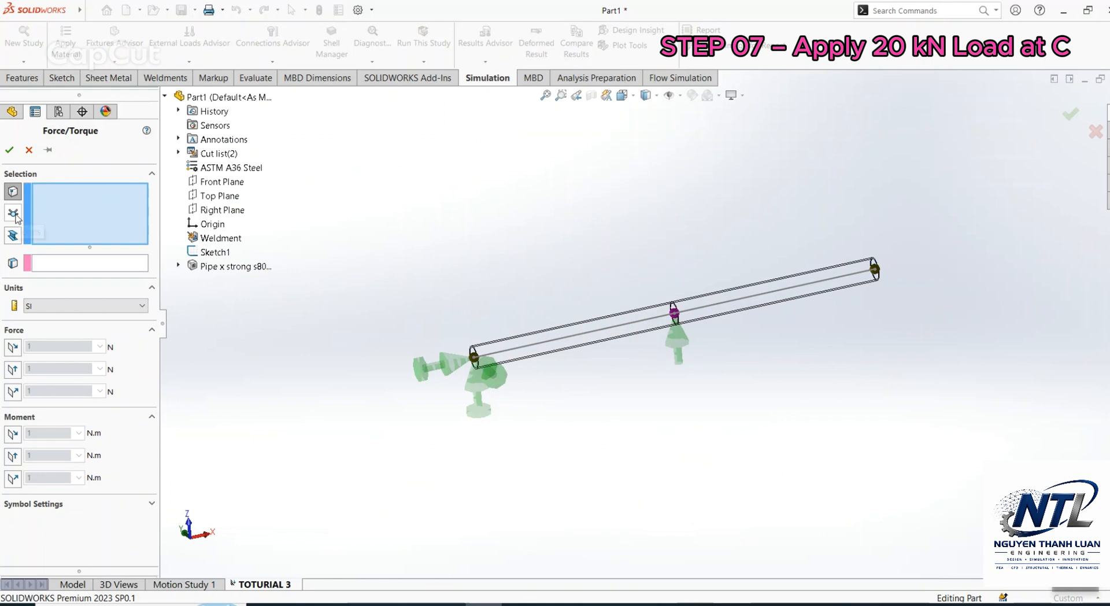
{"action": "left_click", "coordinate": [14, 214]}
{"action": "left_click", "coordinate": [877, 271]}
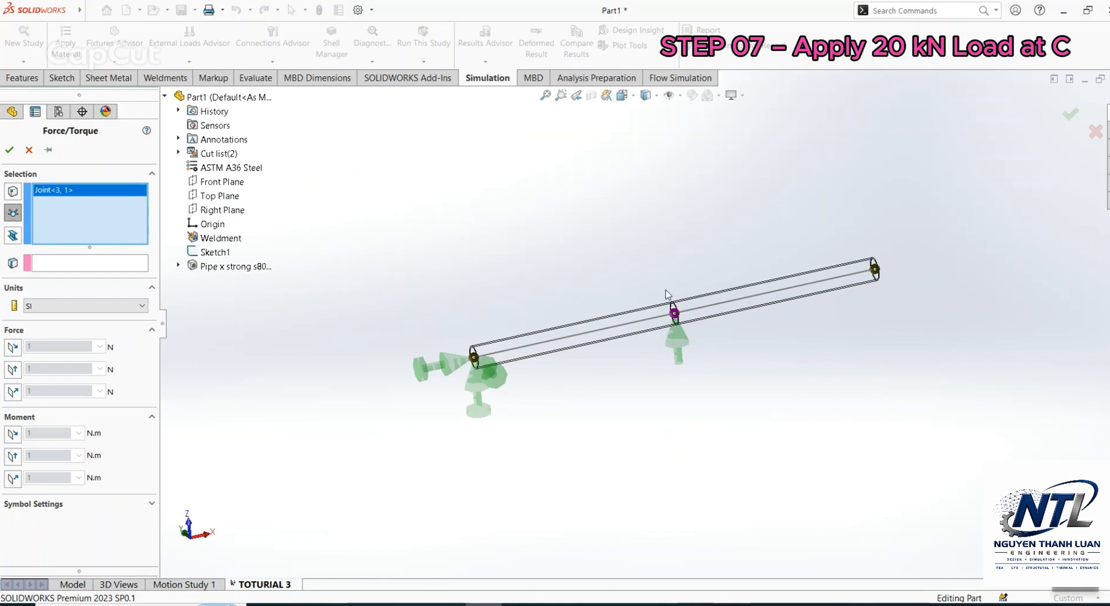
{"action": "mouse_move", "coordinate": [667, 292]}
{"action": "middle_mouse_down"}
{"action": "mouse_move", "coordinate": [669, 263]}
{"action": "mouse_move", "coordinate": [664, 276]}
{"action": "middle_mouse_up"}
{"action": "left_click", "coordinate": [50, 263]}
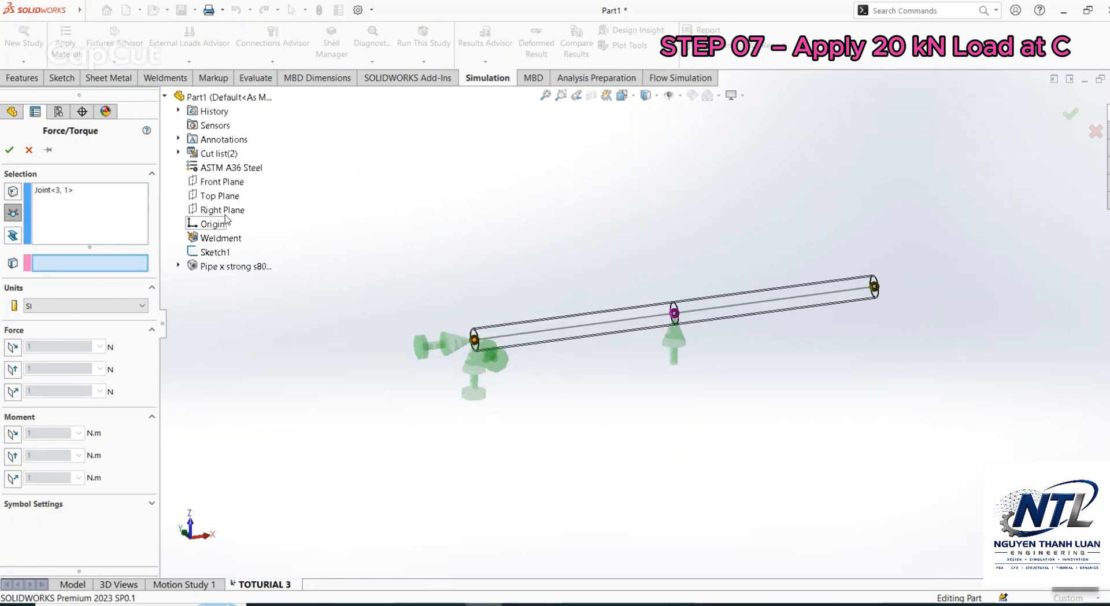
{"action": "left_click", "coordinate": [220, 182]}
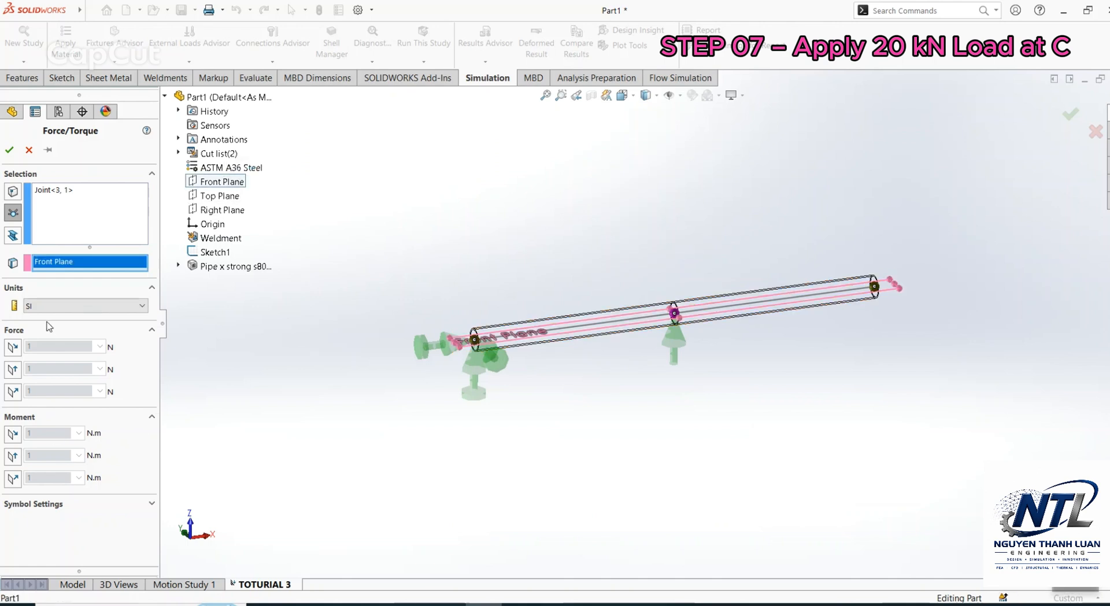
{"action": "left_click", "coordinate": [13, 392]}
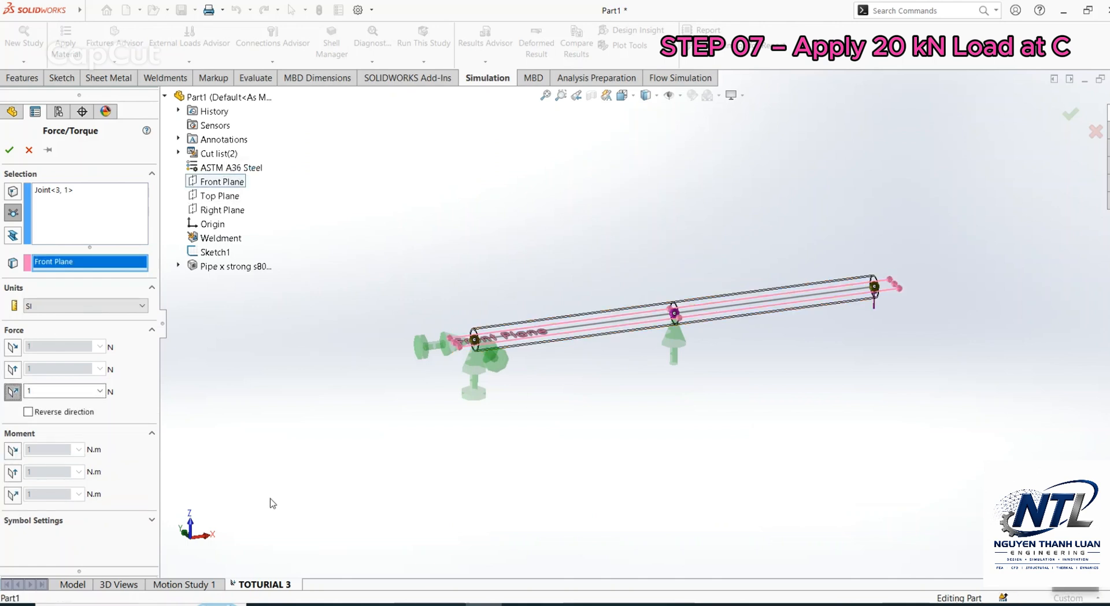
Step: Reverse the force direction so it acts downward and try symbol sizes of 700 and 1000
{"action": "left_click", "coordinate": [57, 522]}
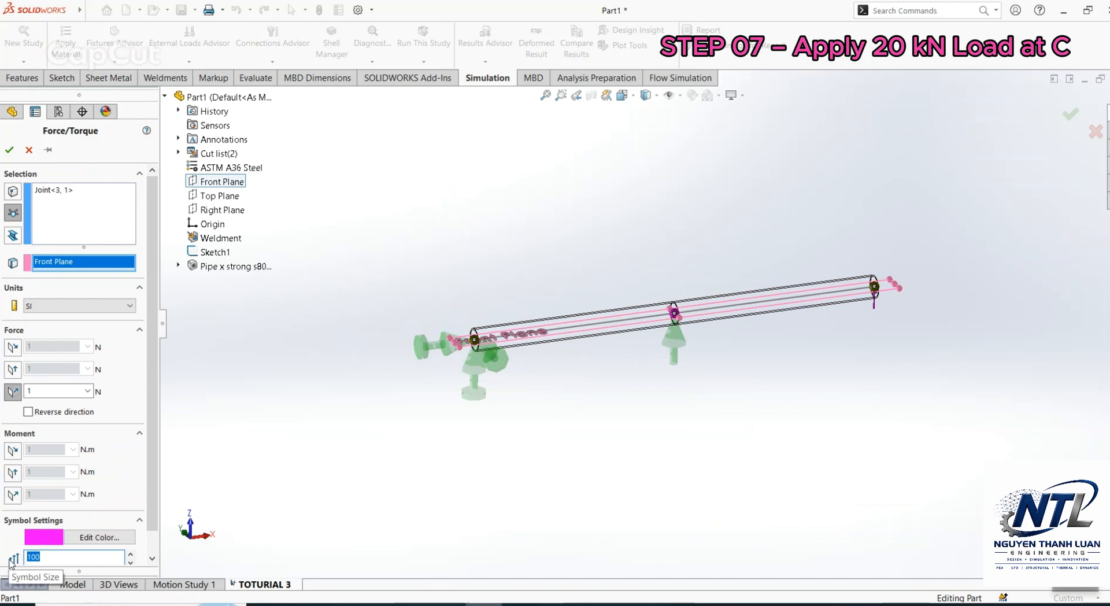
{"action": "type", "text": "700"}
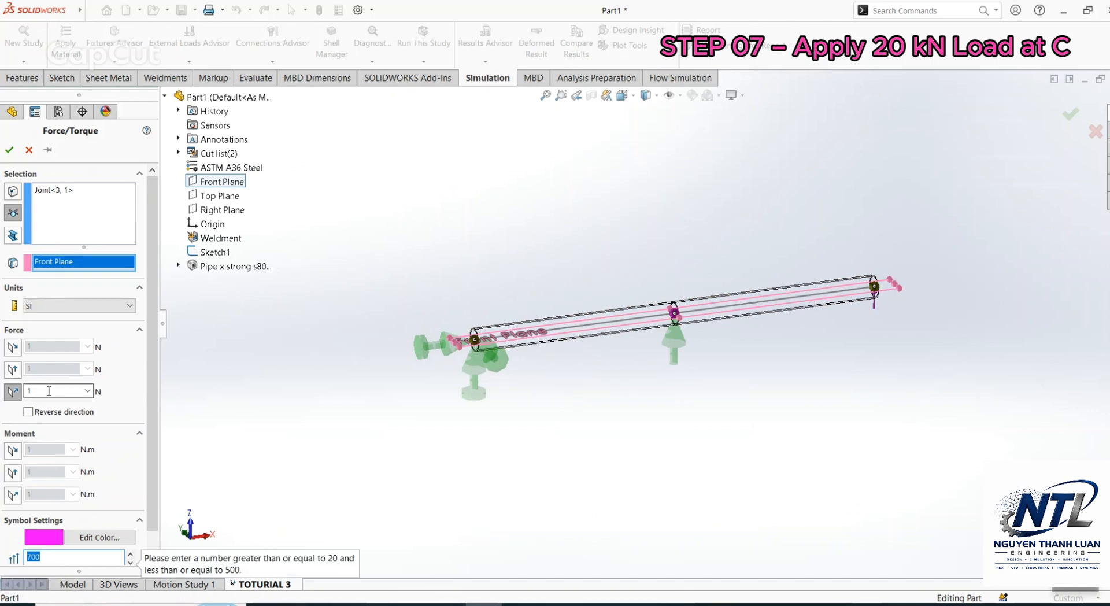
{"action": "scroll", "coordinate": [134, 553], "scroll_direction": "down", "scroll_amount": 1}
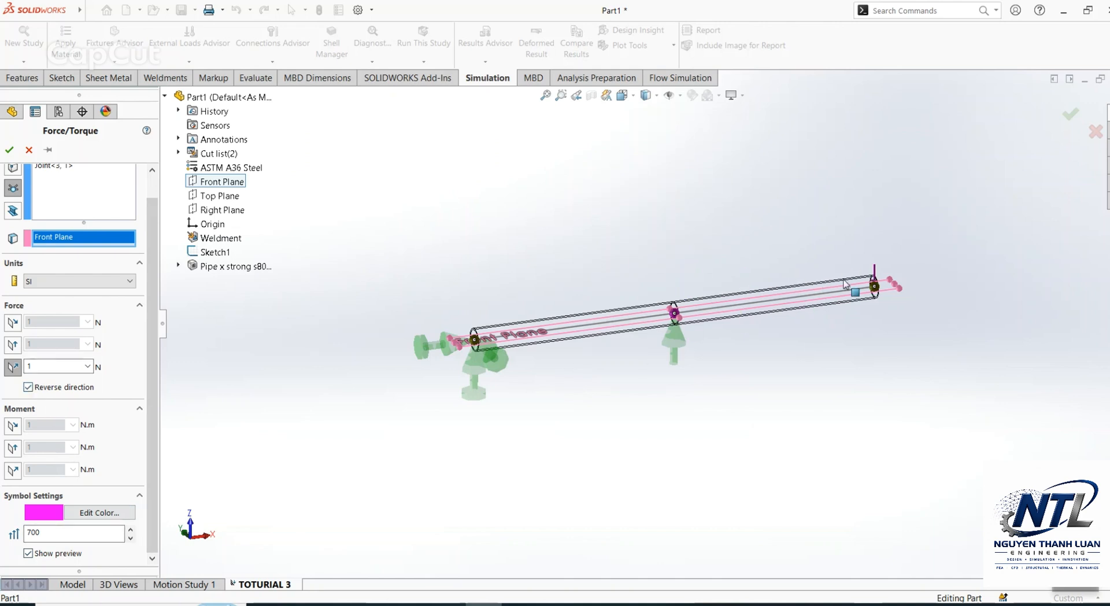
{"action": "scroll", "coordinate": [845, 283], "scroll_direction": "down", "scroll_amount": 3}
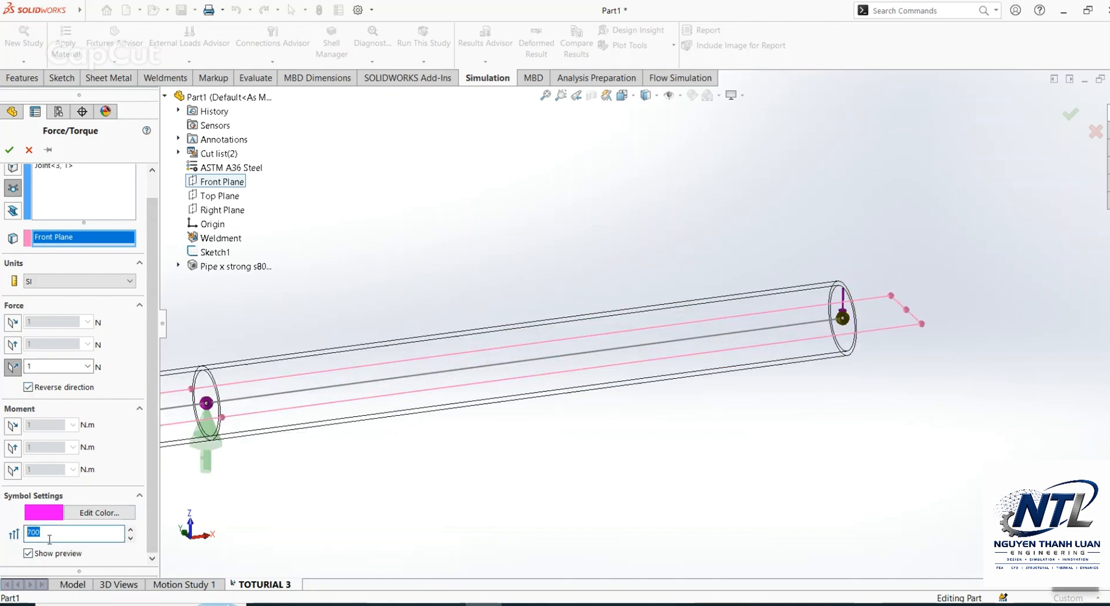
{"action": "type", "text": "1000"}
Step: Set the force at C to 20000 N with a symbol size of 500 and apply the load
{"action": "left_click", "coordinate": [50, 368]}
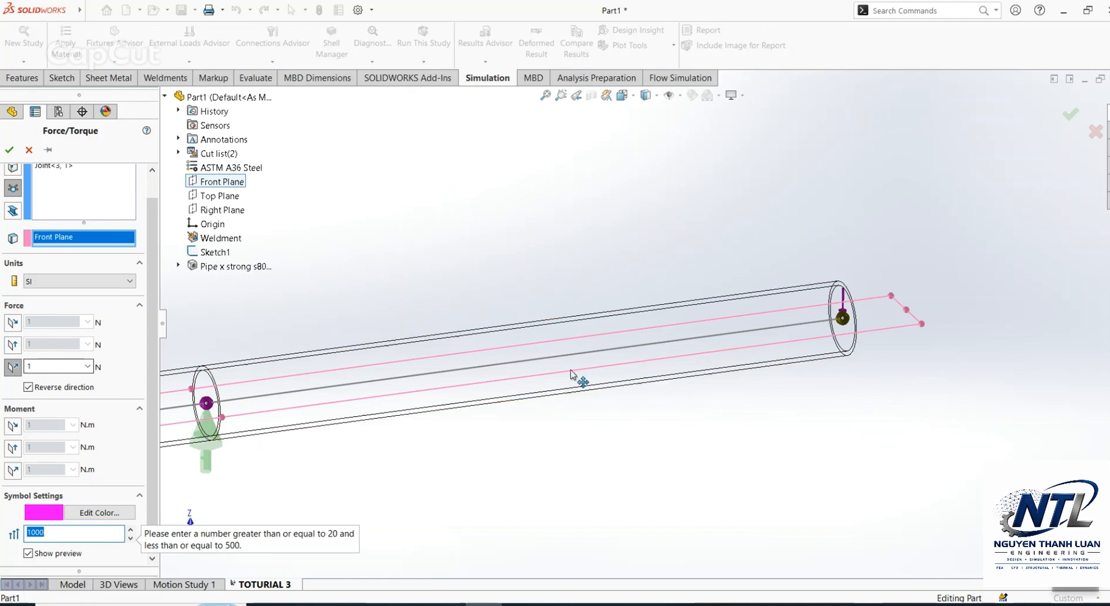
{"action": "scroll", "coordinate": [570, 375], "scroll_direction": "up", "scroll_amount": 5}
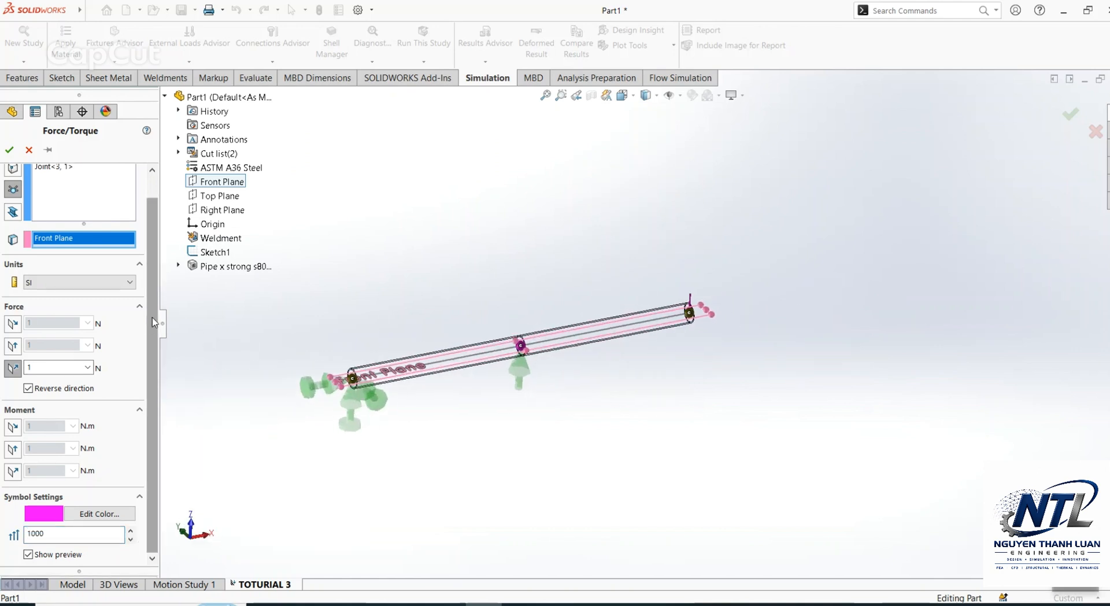
{"action": "scroll", "coordinate": [155, 322], "scroll_direction": "up", "scroll_amount": 2}
{"action": "scroll", "coordinate": [161, 300], "scroll_direction": "down", "scroll_amount": 2}
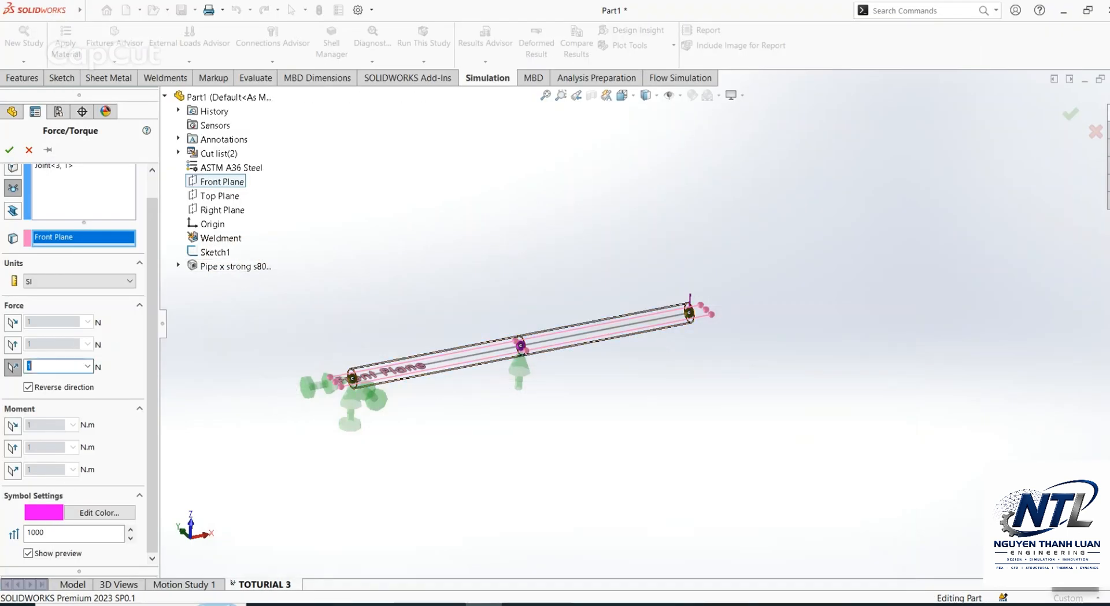
{"action": "type", "text": "0000"}
{"action": "left_click", "coordinate": [11, 151]}
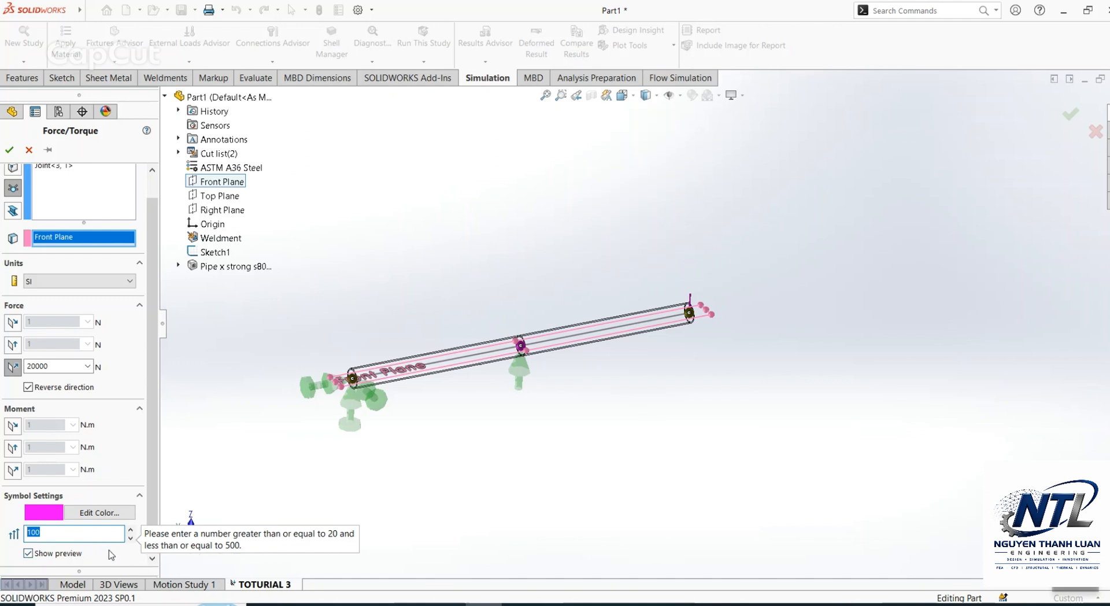
{"action": "type", "text": "500"}
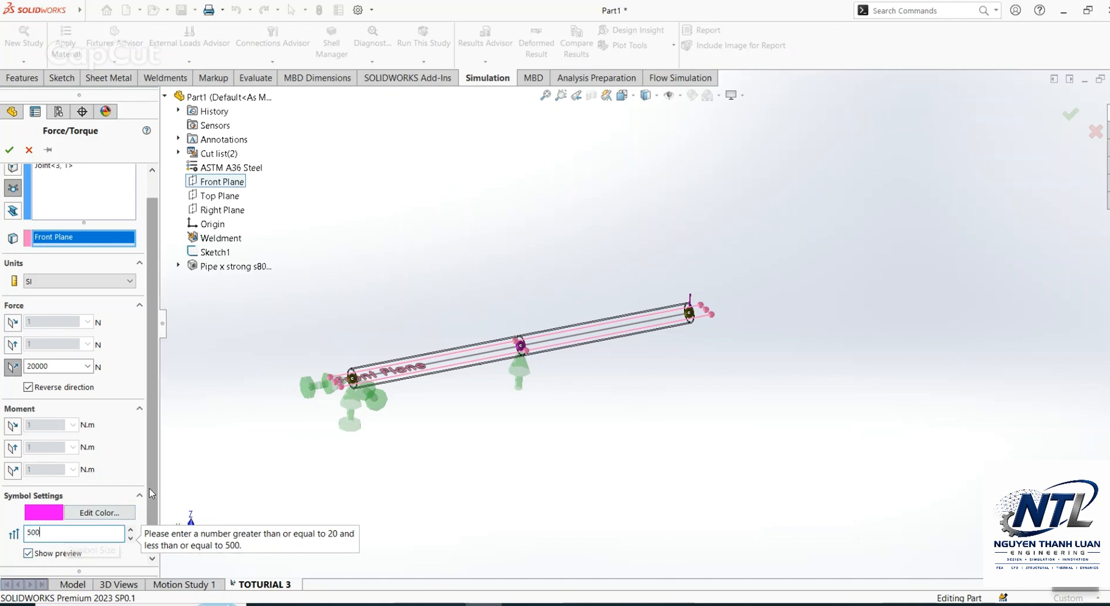
{"action": "left_click", "coordinate": [10, 150]}
Step: Restore the shaded-with-edges display style and orient the beam to the front view
{"action": "middle_click_drag", "start_coordinate": [625, 287], "coordinate": [559, 268]}
{"action": "left_click", "coordinate": [647, 97]}
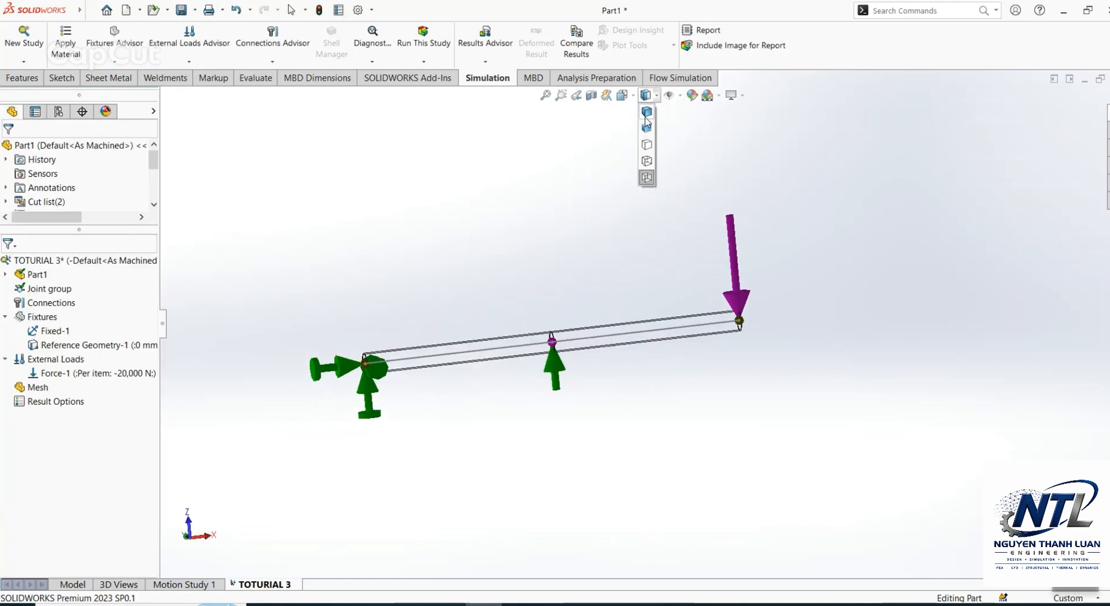
{"action": "left_click", "coordinate": [647, 111]}
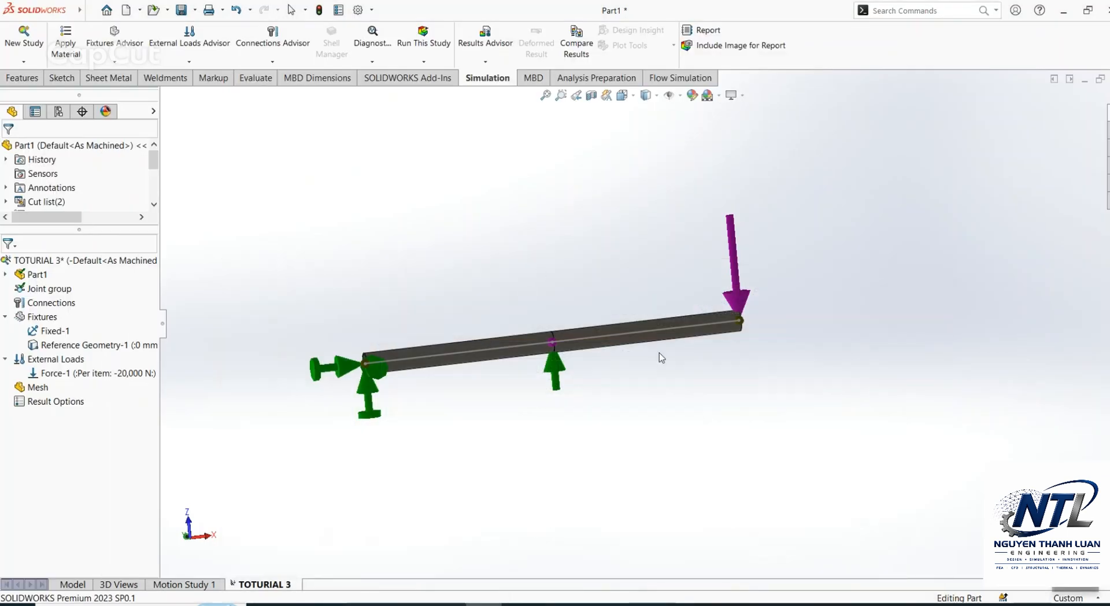
{"action": "key", "text": "ctrl+1"}
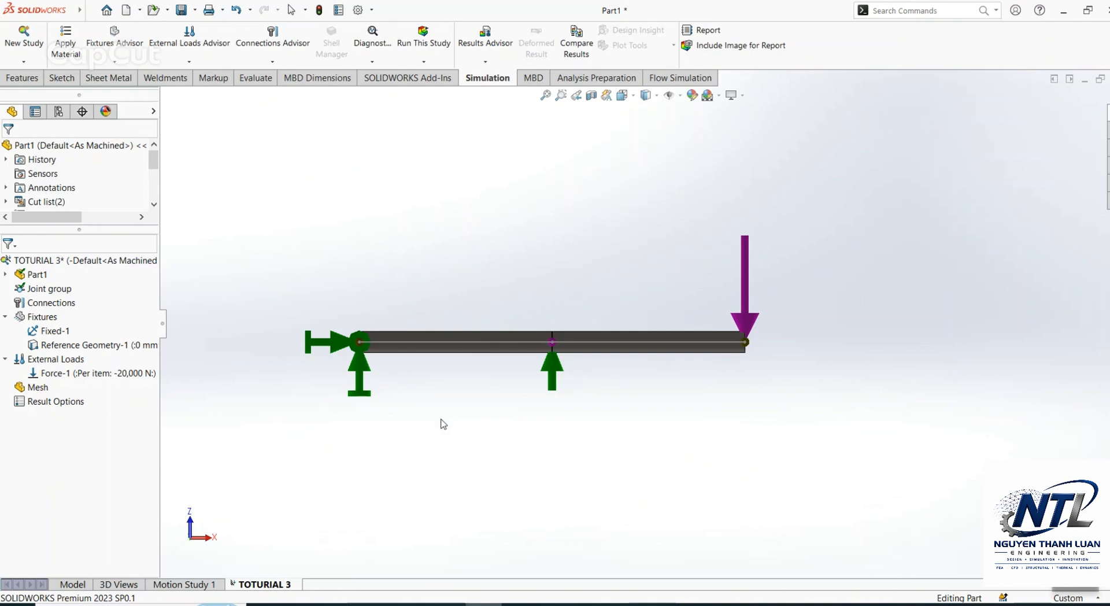
Step: Apply a mesh control with a 10 mm element size to both pipe beam segments
{"action": "right_click", "coordinate": [37, 387]}
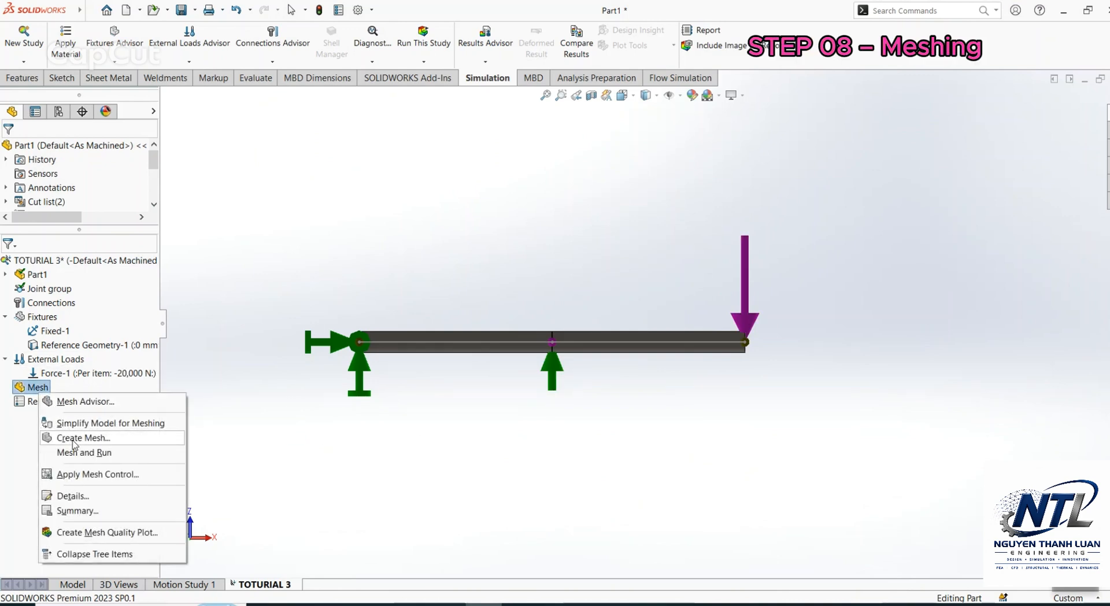
{"action": "left_click", "coordinate": [90, 474]}
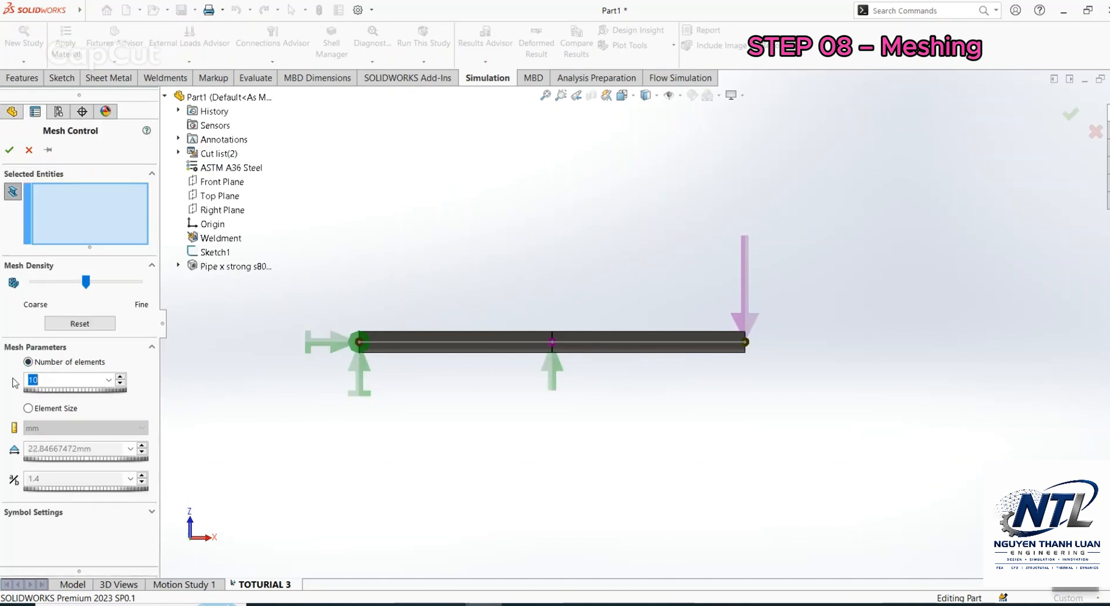
{"action": "left_click", "coordinate": [50, 413]}
{"action": "double_click", "coordinate": [96, 451]}
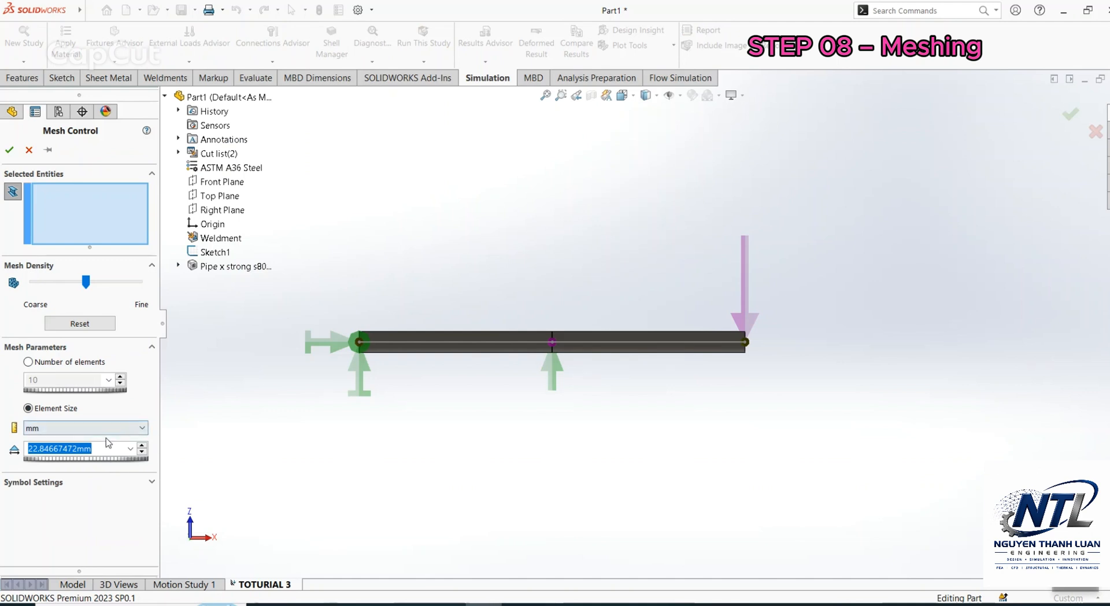
{"action": "type", "text": "10.00mm"}
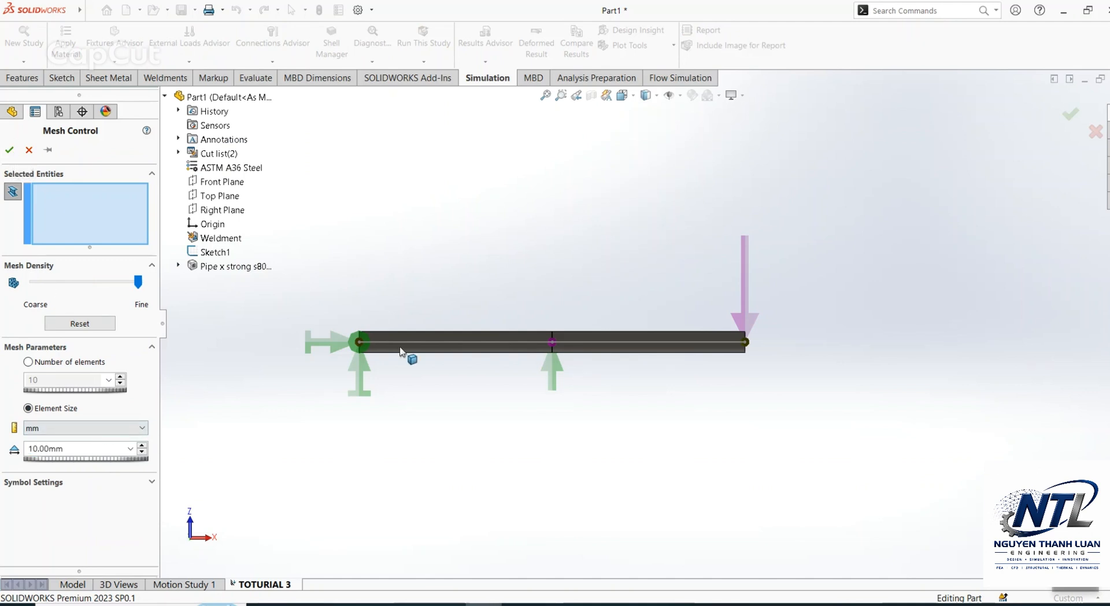
{"action": "left_click", "coordinate": [406, 347]}
{"action": "left_click", "coordinate": [586, 349]}
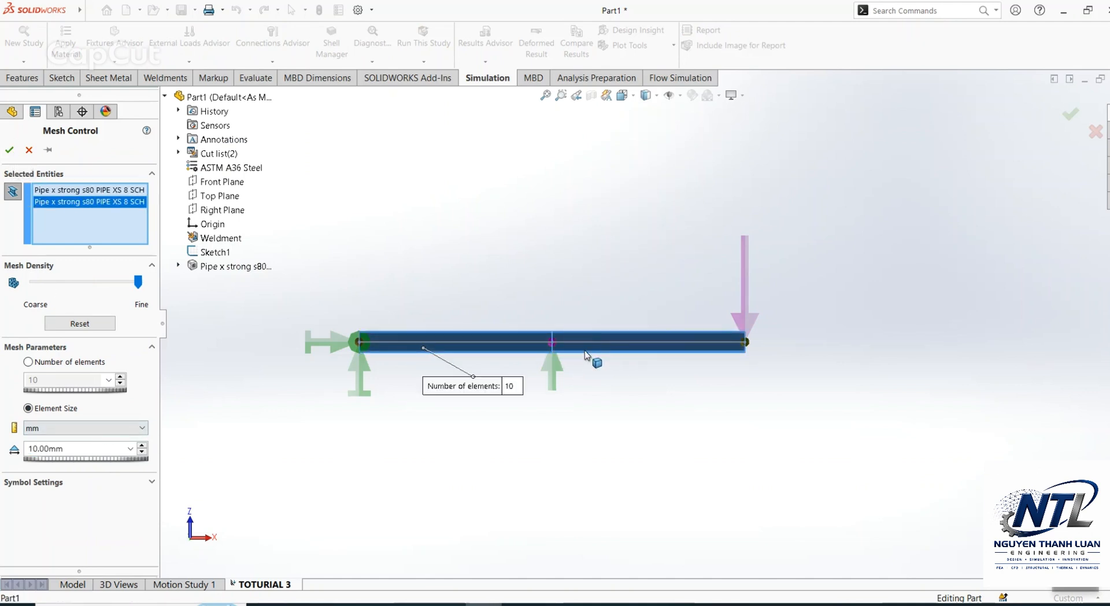
{"action": "left_click", "coordinate": [9, 150]}
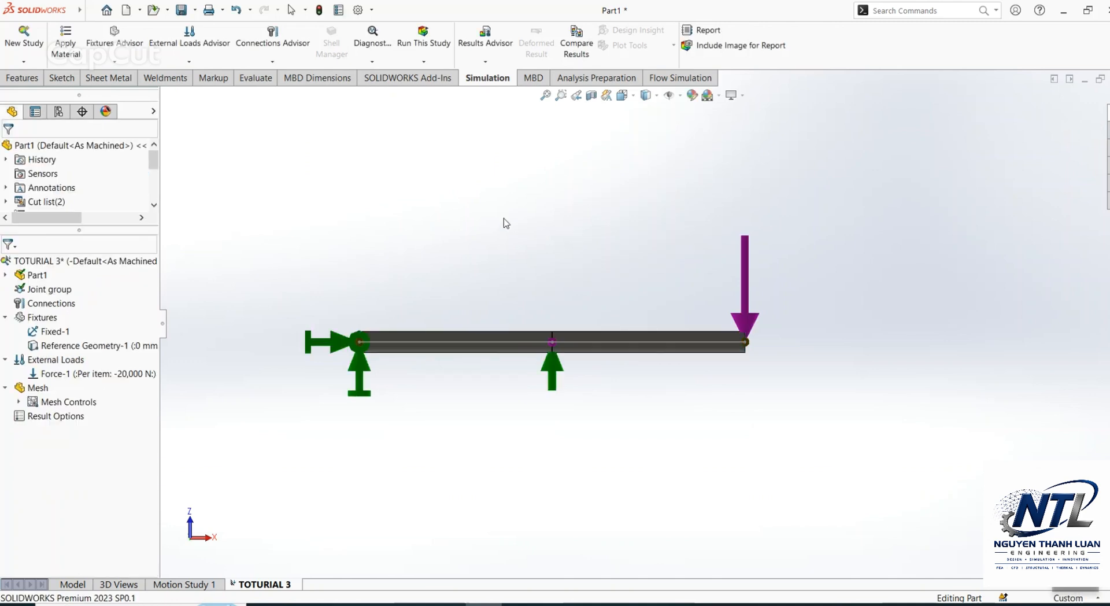
Step: Create the beam mesh with the applied control, inspect it up close and return to a straight-on view
{"action": "right_click", "coordinate": [35, 388]}
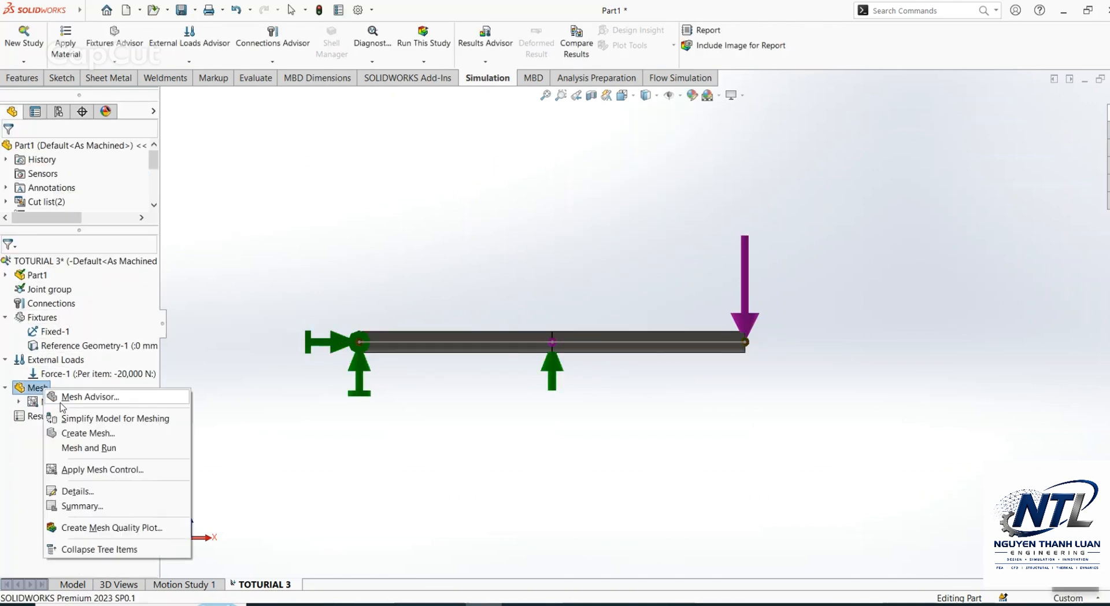
{"action": "left_click", "coordinate": [55, 433]}
{"action": "middle_click_drag", "start_coordinate": [501, 369], "coordinate": [479, 463]}
{"action": "scroll", "coordinate": [570, 389], "scroll_direction": "down", "scroll_amount": 9}
{"action": "scroll", "coordinate": [551, 366], "scroll_direction": "up", "scroll_amount": 2}
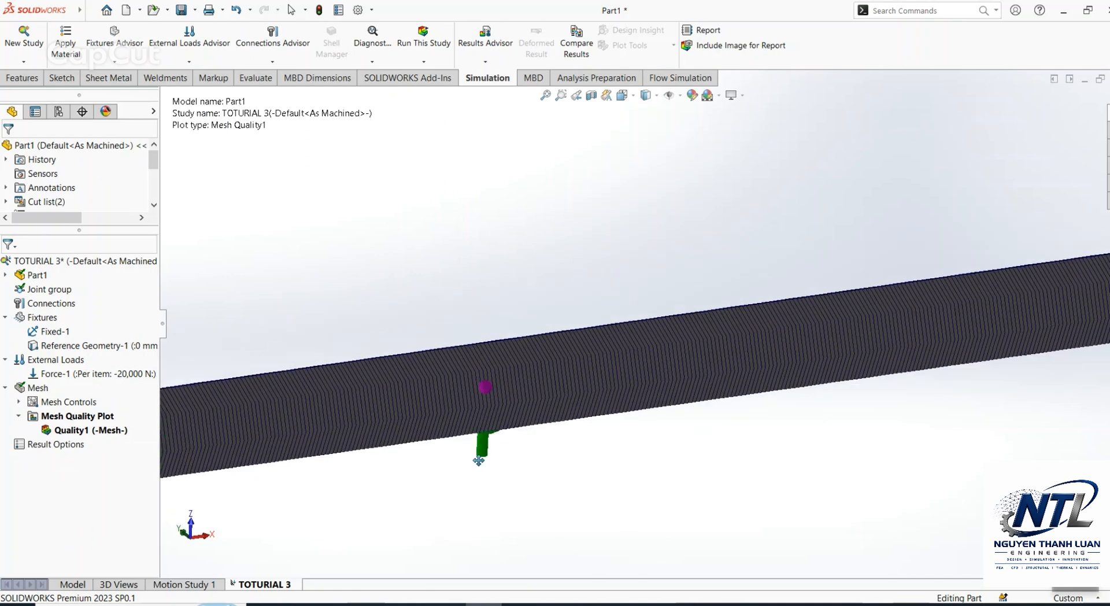
{"action": "scroll", "coordinate": [530, 368], "scroll_direction": "up", "scroll_amount": 3}
{"action": "middle_click_drag", "start_coordinate": [529, 367], "coordinate": [636, 298]}
{"action": "scroll", "coordinate": [565, 322], "scroll_direction": "up", "scroll_amount": 3}
{"action": "middle_click_drag", "start_coordinate": [565, 322], "coordinate": [642, 433]}
{"action": "key", "text": "ctrl+8"}
Step: Run the static study on the meshed beam
{"action": "left_click", "coordinate": [434, 38]}
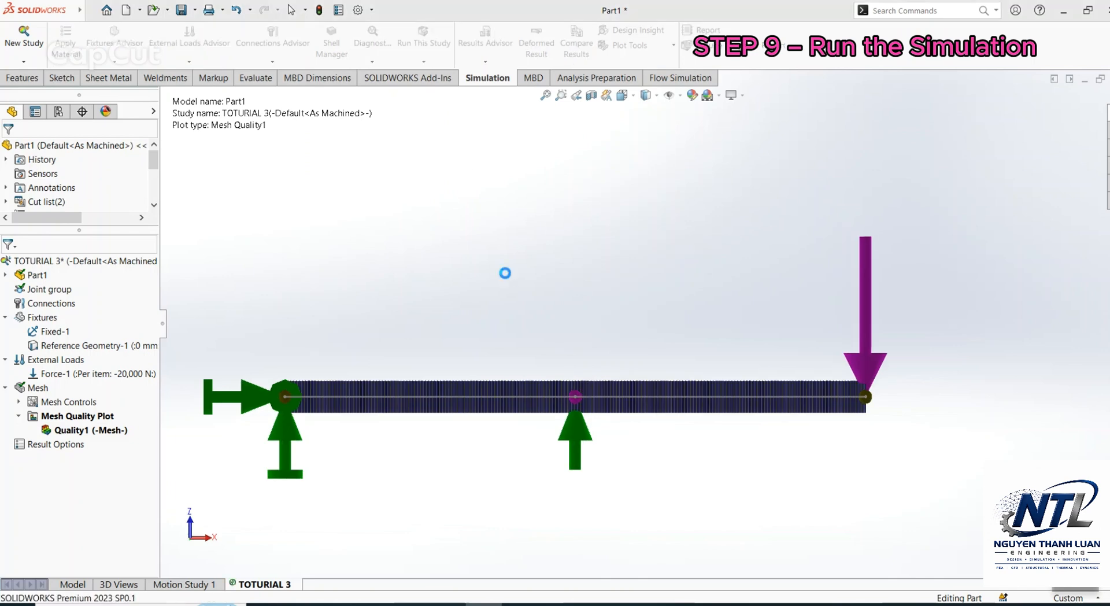
{"action": "scroll", "coordinate": [526, 281], "scroll_direction": "up", "scroll_amount": 3}
{"action": "scroll", "coordinate": [616, 369], "scroll_direction": "down", "scroll_amount": 2}
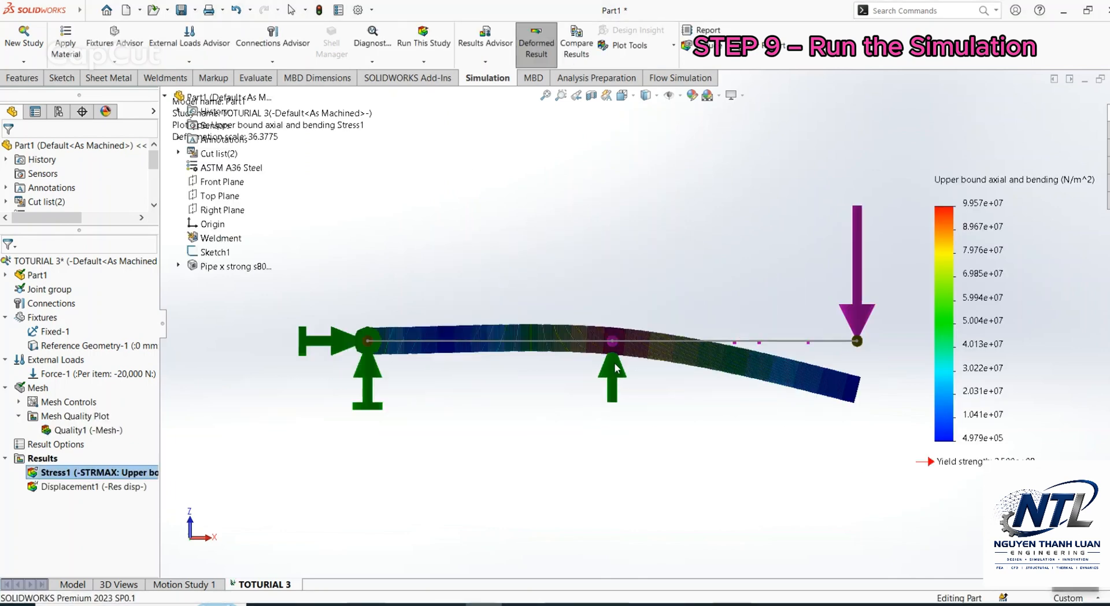
Step: Show the resultant displacement plot, examine the deformed beam from several angles and return to the front view
{"action": "double_click", "coordinate": [87, 486]}
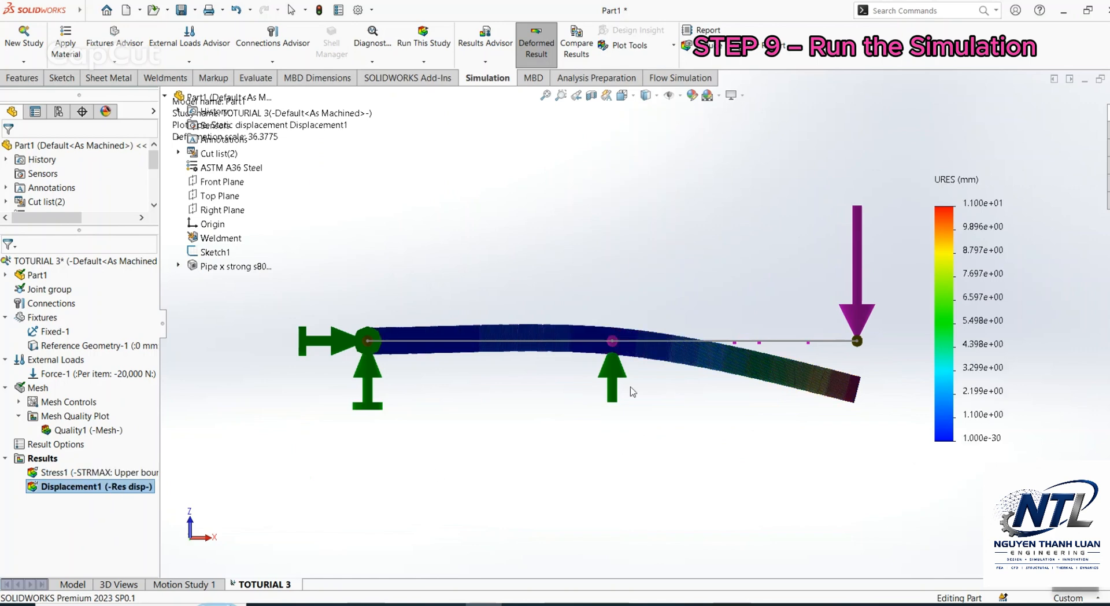
{"action": "middle_click_drag", "start_coordinate": [634, 391], "coordinate": [654, 436]}
{"action": "scroll", "coordinate": [727, 352], "scroll_direction": "down", "scroll_amount": 3}
{"action": "scroll", "coordinate": [642, 322], "scroll_direction": "up", "scroll_amount": 5}
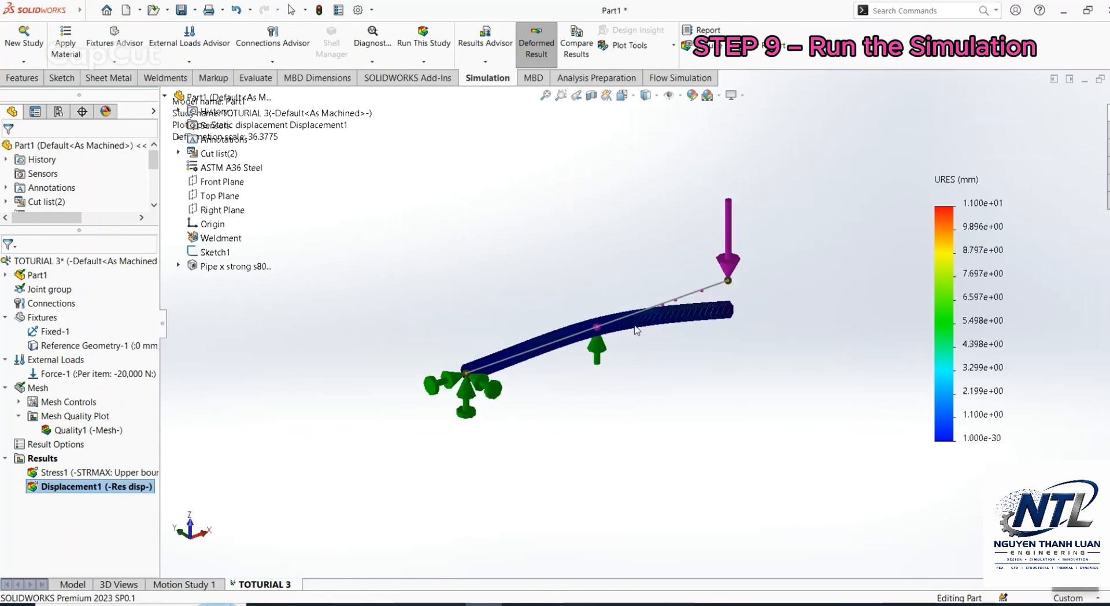
{"action": "middle_click_drag", "start_coordinate": [639, 327], "coordinate": [582, 317]}
{"action": "key", "text": "ctrl+1"}
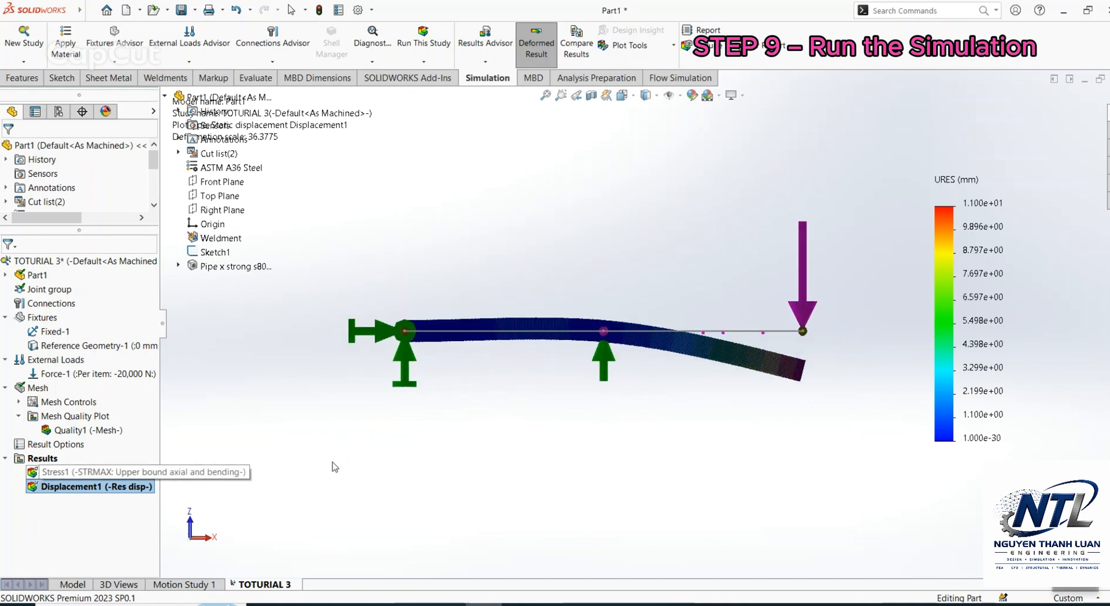
Step: Edit the definition of the upper bound axial and bending stress plot and set its unit to N/mm^2
{"action": "right_click", "coordinate": [131, 472]}
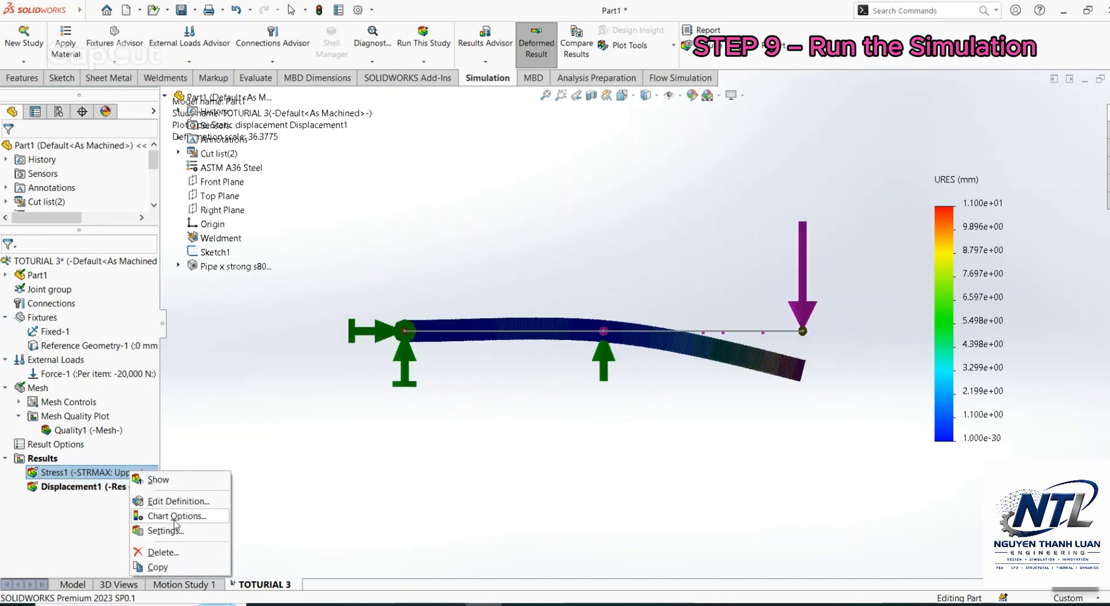
{"action": "left_click", "coordinate": [176, 500]}
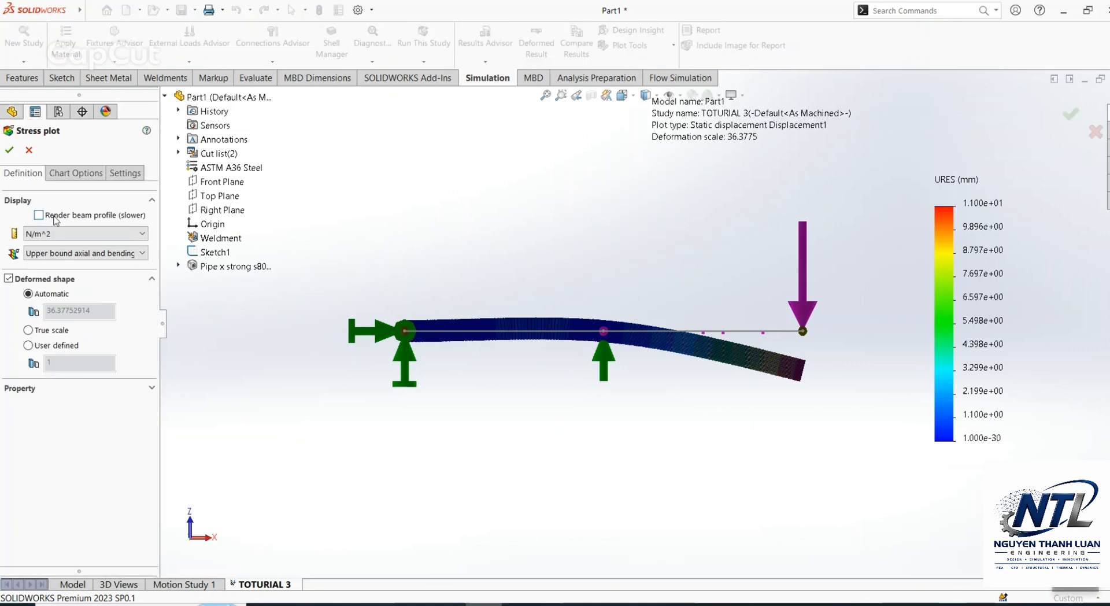
{"action": "left_click", "coordinate": [59, 234]}
{"action": "left_click", "coordinate": [61, 276]}
Step: Show the maximum annotation on the stress plot and format its legend as floating numbers with 1 decimal place
{"action": "left_click", "coordinate": [66, 174]}
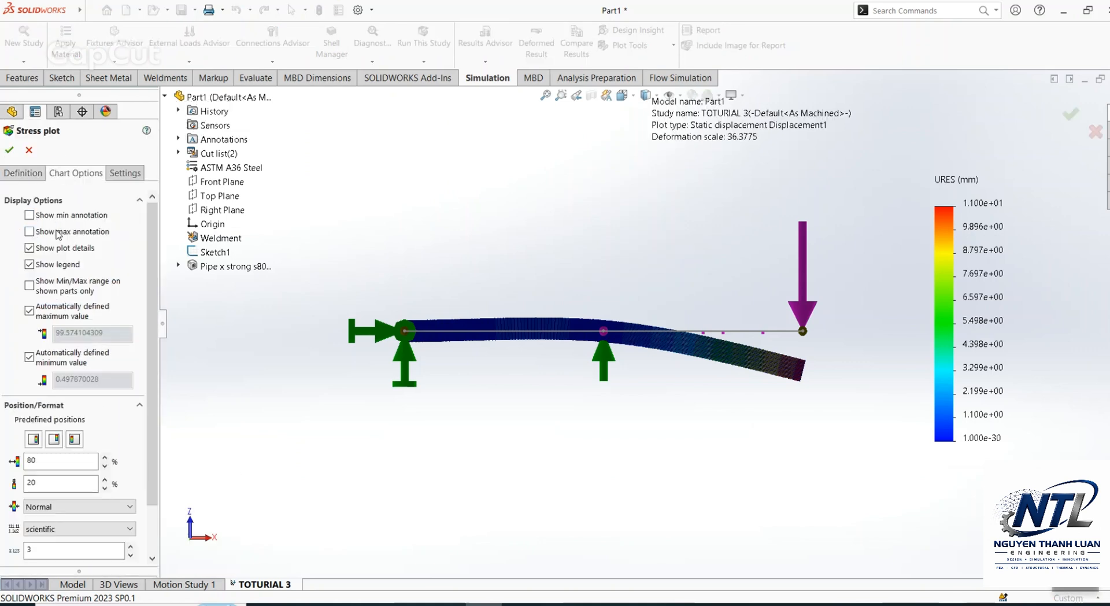
{"action": "scroll", "coordinate": [69, 347], "scroll_direction": "down", "scroll_amount": 2}
{"action": "left_click", "coordinate": [79, 471]}
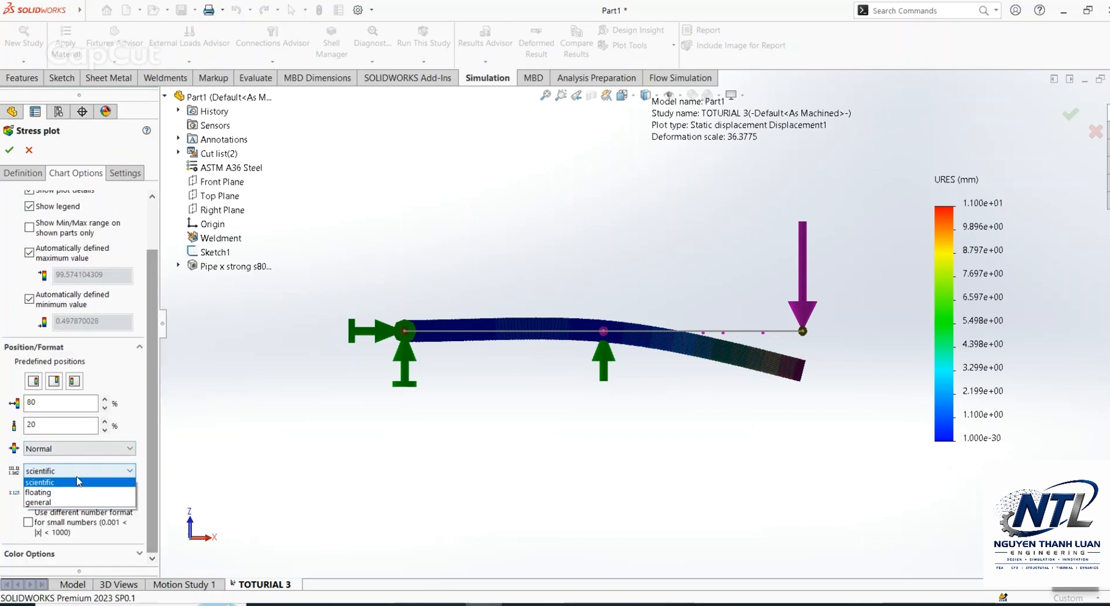
{"action": "left_click", "coordinate": [74, 492]}
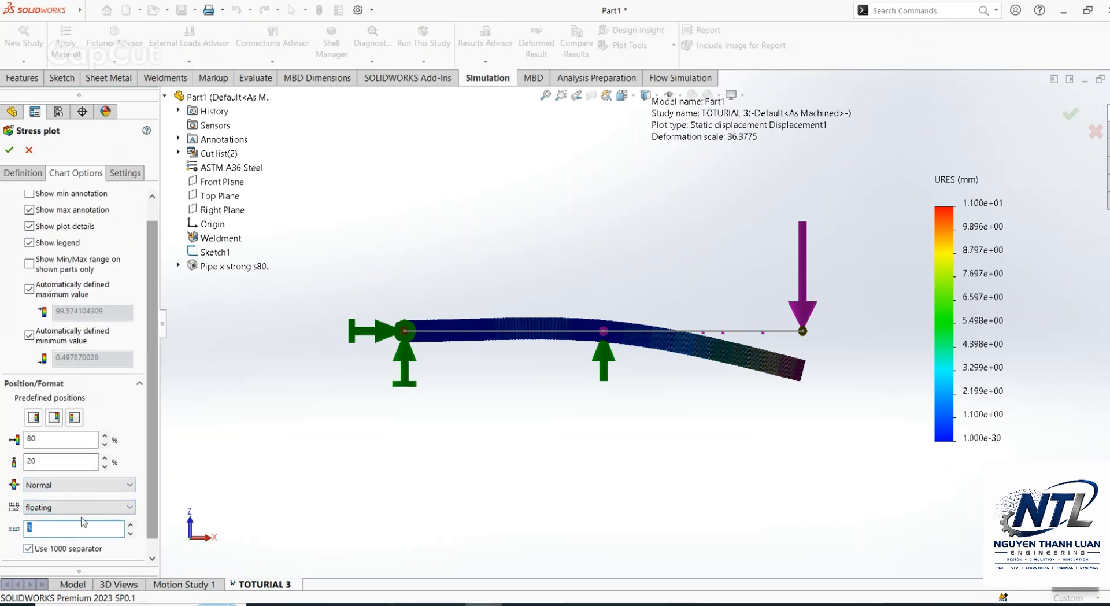
{"action": "type", "text": "1"}
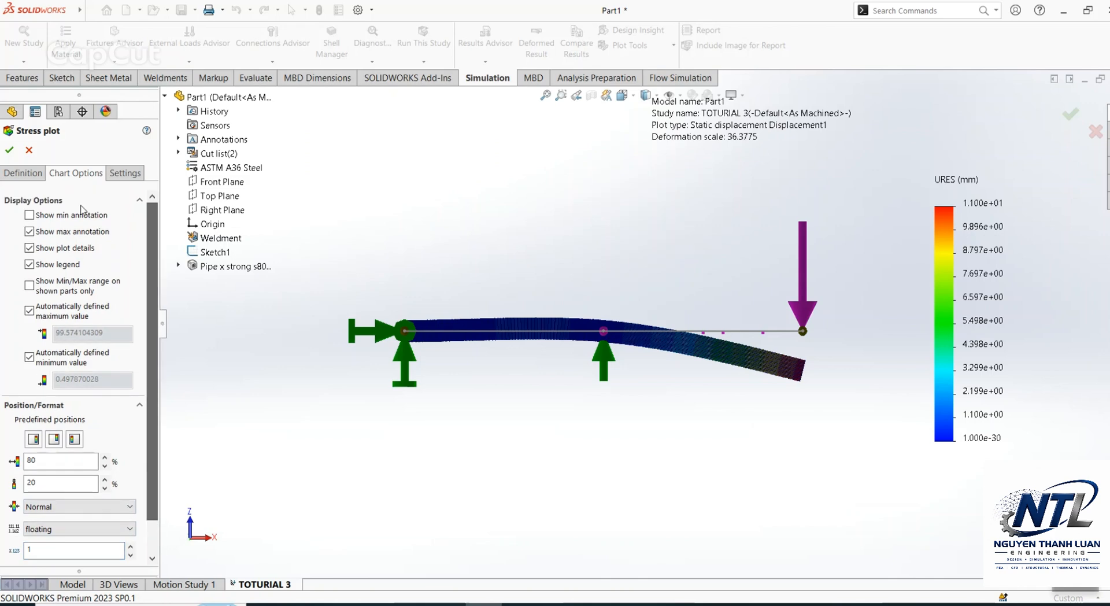
{"action": "left_click", "coordinate": [9, 150]}
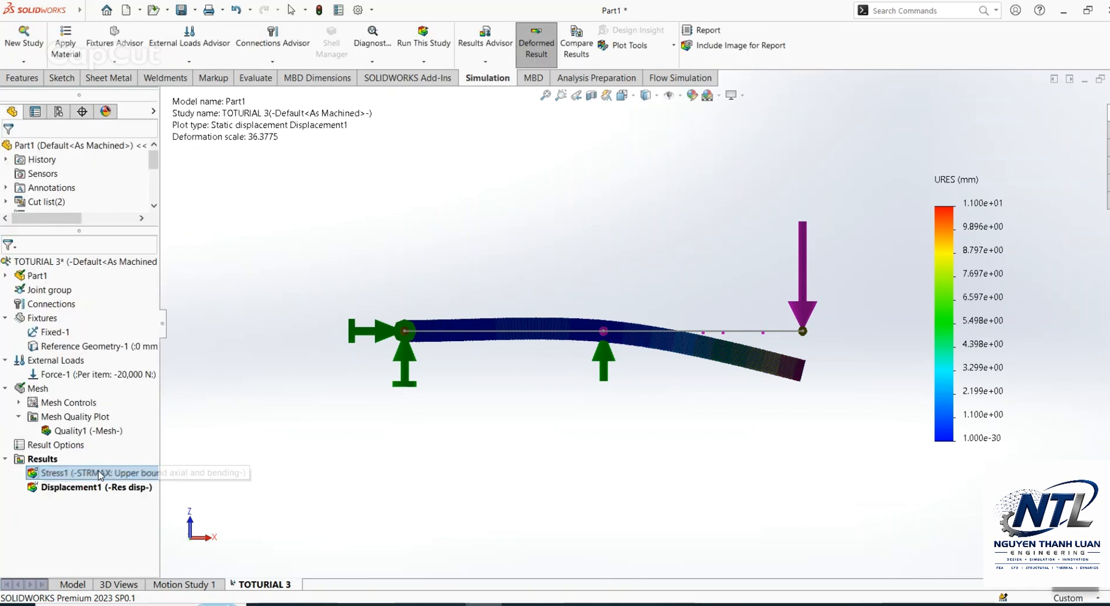
Step: Format the displacement plot's legend as floating numbers with 1 decimal place and display the stress plot
{"action": "left_click", "coordinate": [64, 473]}
{"action": "double_click", "coordinate": [994, 228]}
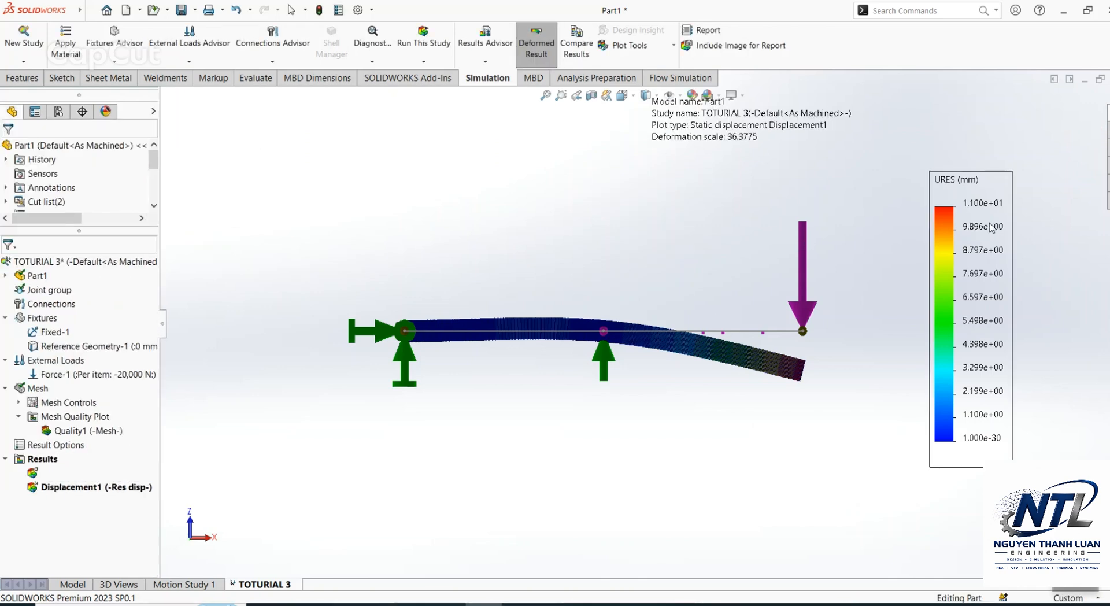
{"action": "left_click", "coordinate": [81, 529]}
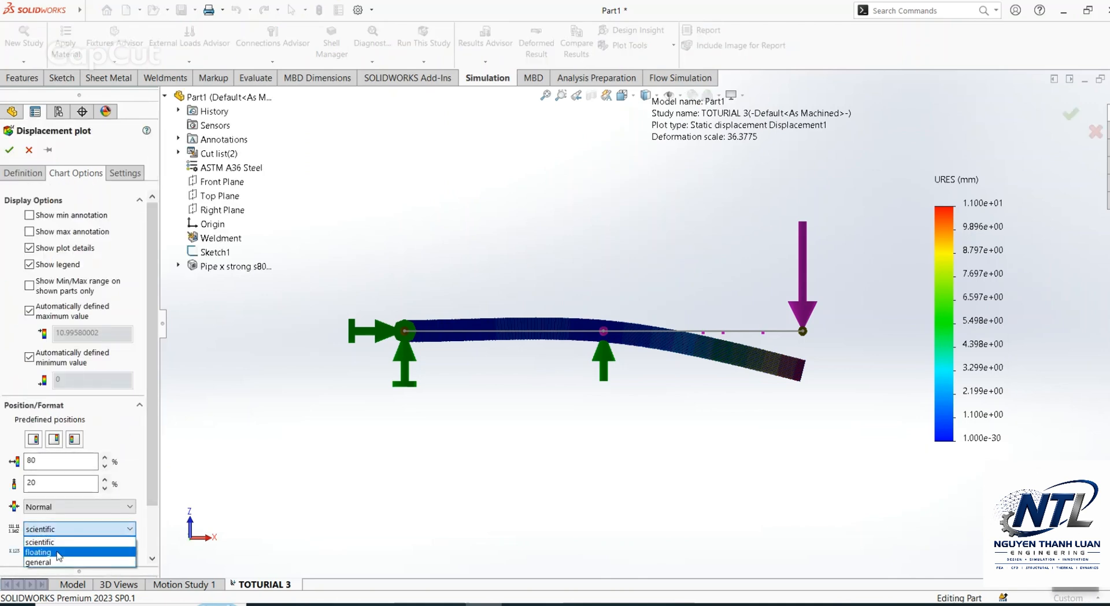
{"action": "left_click", "coordinate": [56, 548]}
{"action": "type", "text": "1"}
{"action": "key", "text": "Return"}
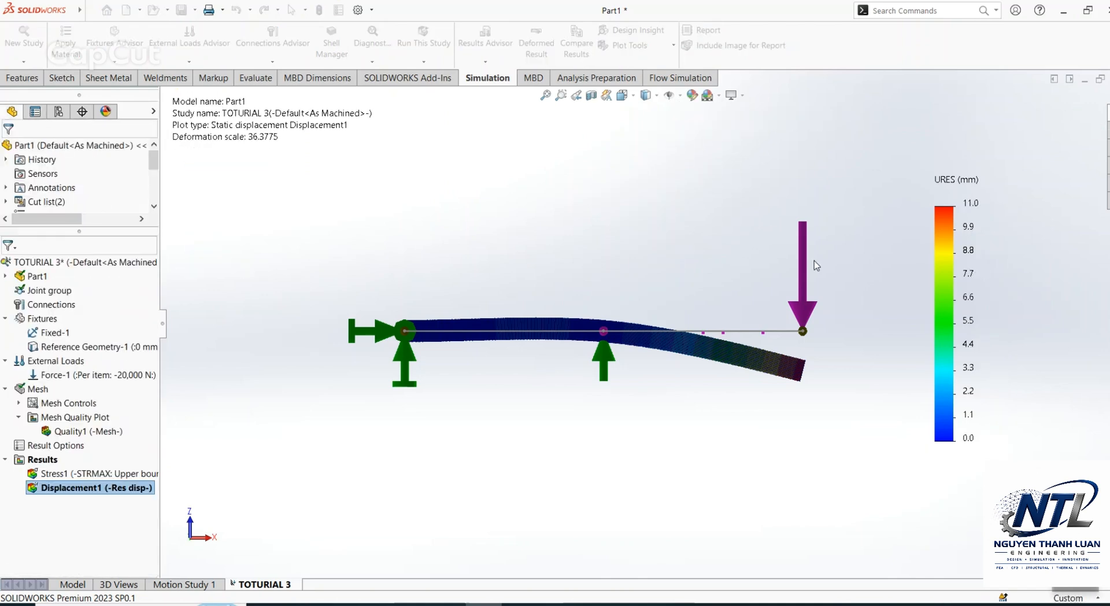
{"action": "double_click", "coordinate": [155, 475]}
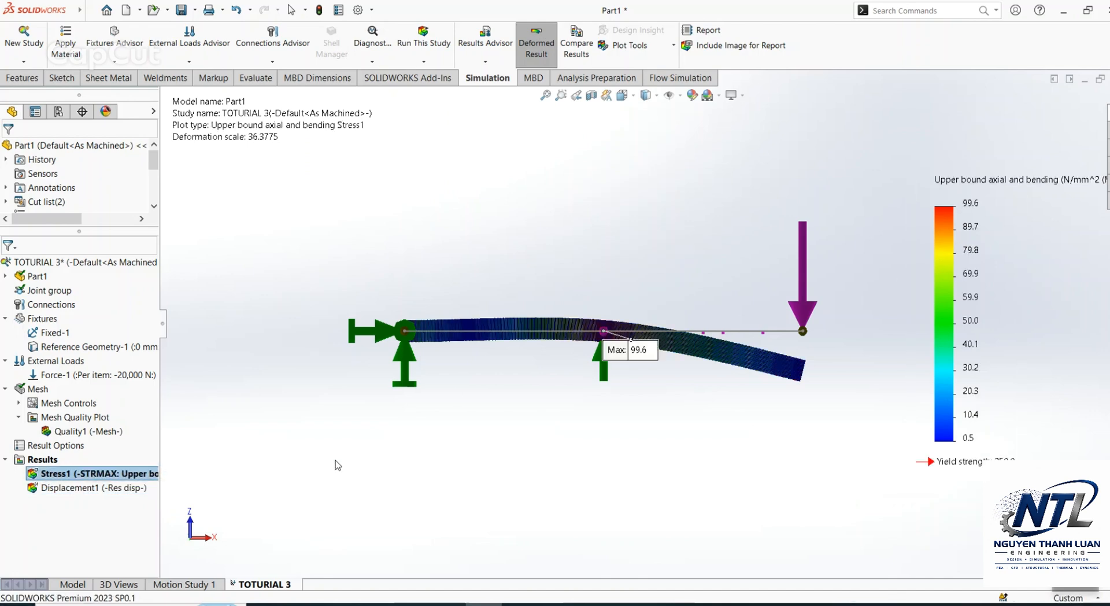
Step: Create a beam diagram of Shear Force in Dir2 for all beams with a diagram width of 20 times the beam radius
{"action": "left_click", "coordinate": [46, 460]}
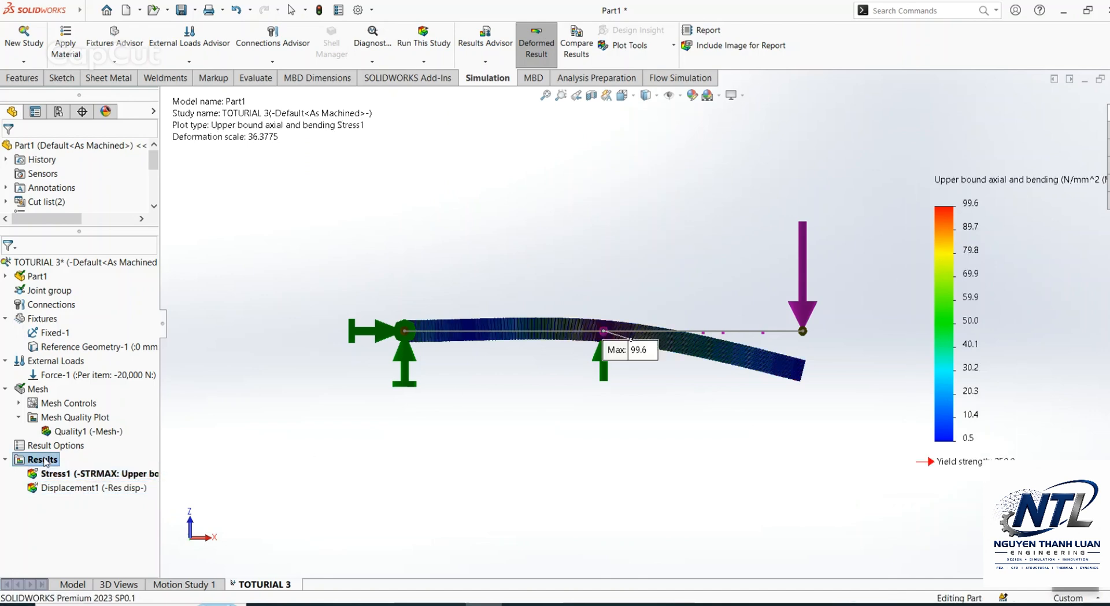
{"action": "right_click", "coordinate": [46, 462]}
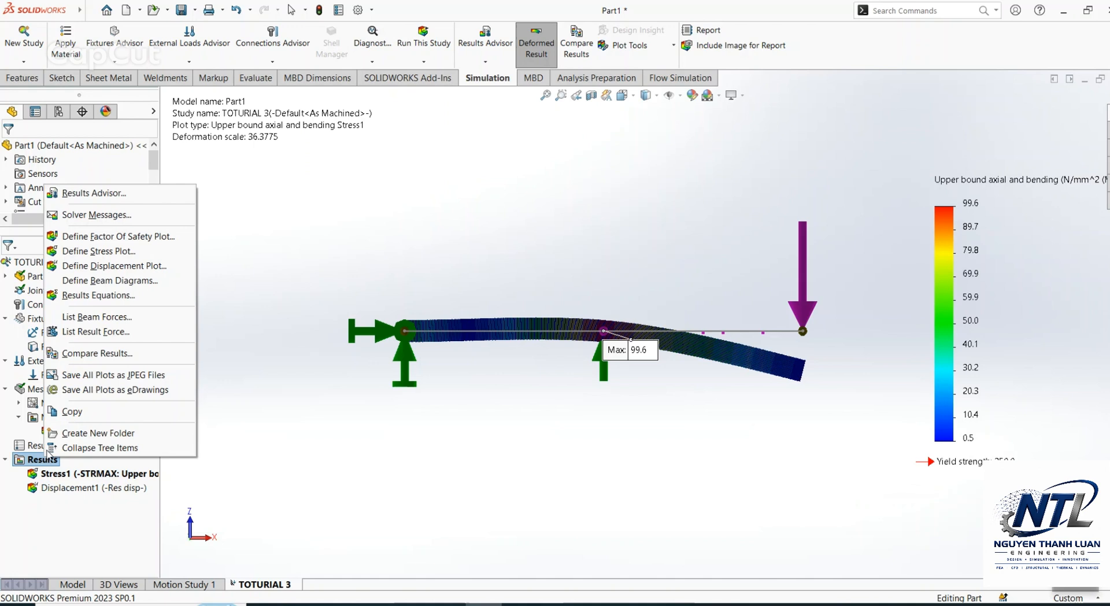
{"action": "left_click", "coordinate": [110, 281]}
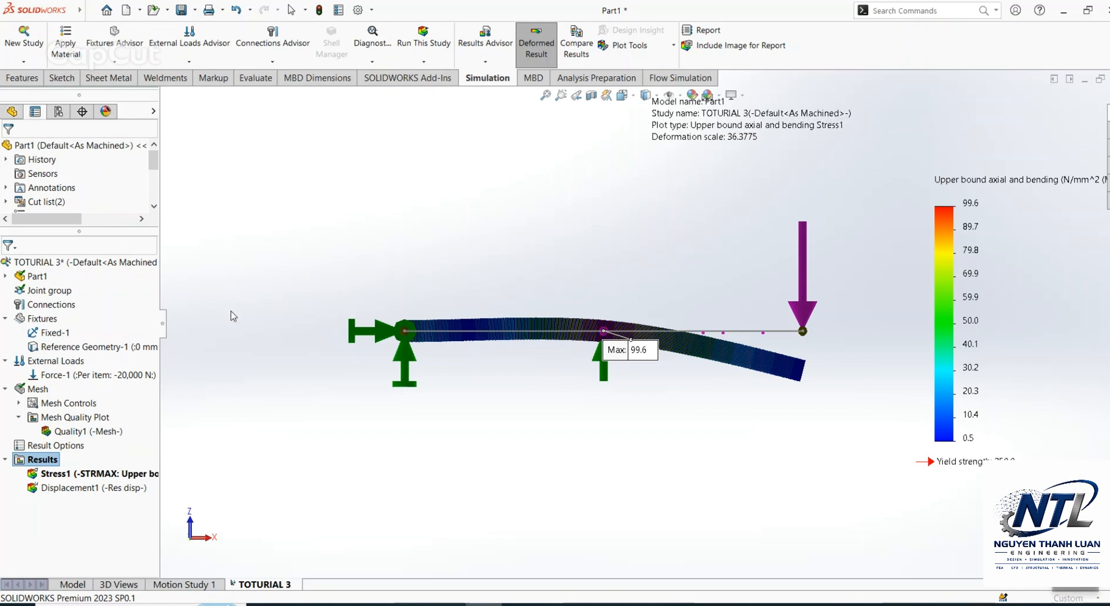
{"action": "left_click", "coordinate": [74, 219]}
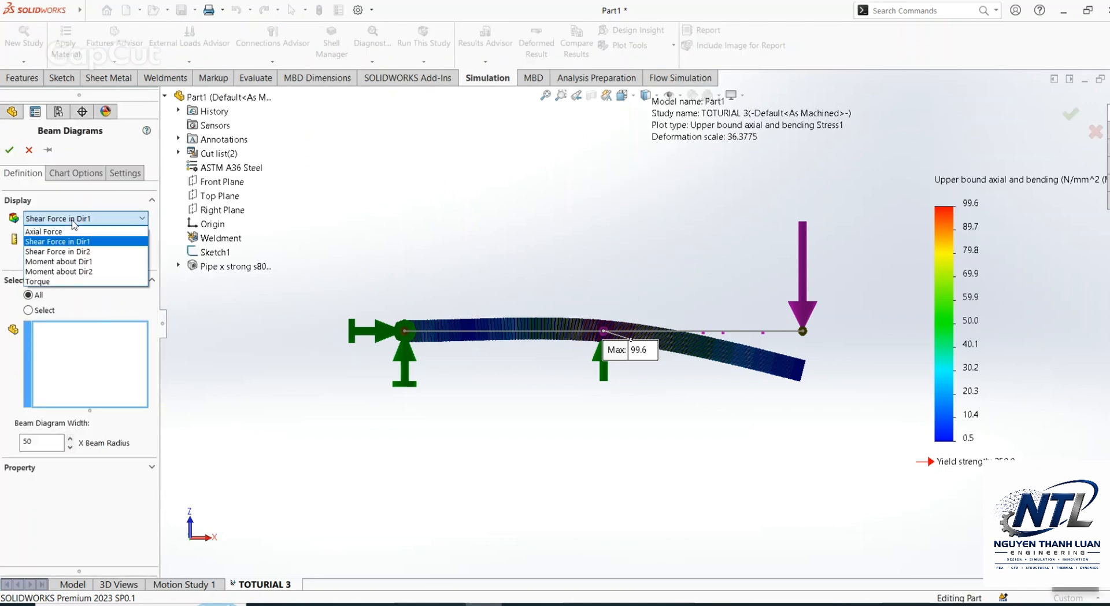
{"action": "left_click", "coordinate": [72, 251]}
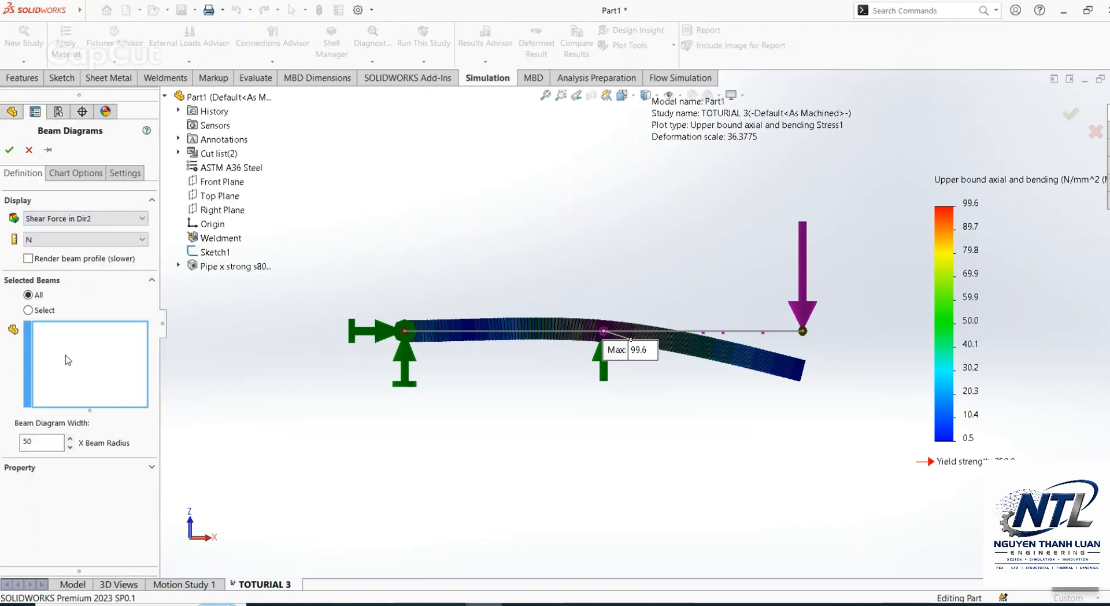
{"action": "type", "text": "2"}
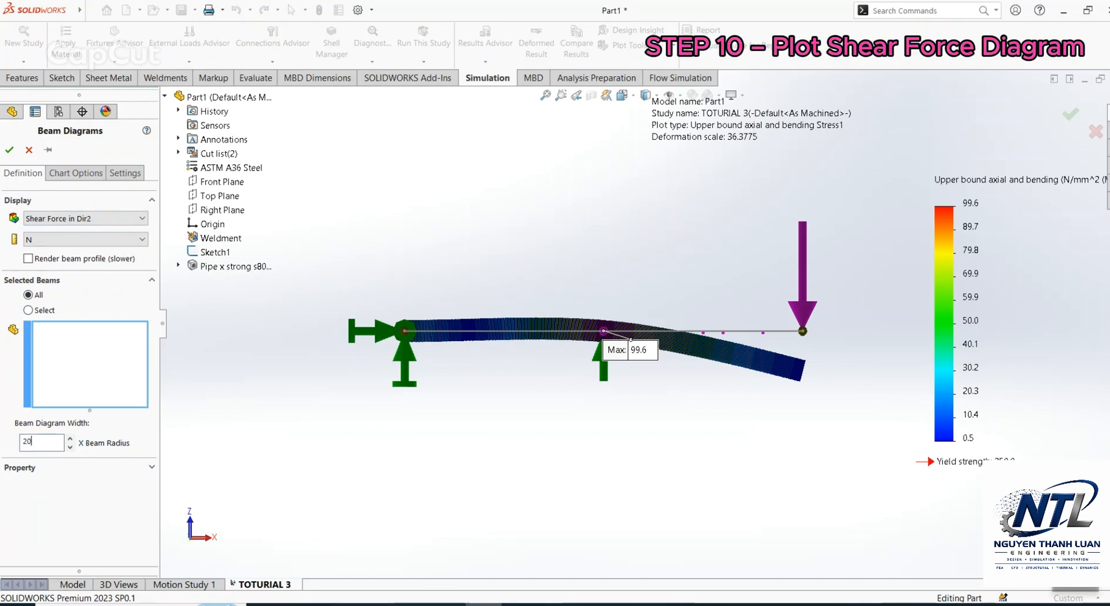
{"action": "left_click", "coordinate": [9, 149]}
{"action": "middle_click_drag", "start_coordinate": [451, 225], "coordinate": [636, 255]}
Step: Define a second beam diagram showing Shear Force in Dir2 in N for all beams
{"action": "right_click", "coordinate": [59, 457]}
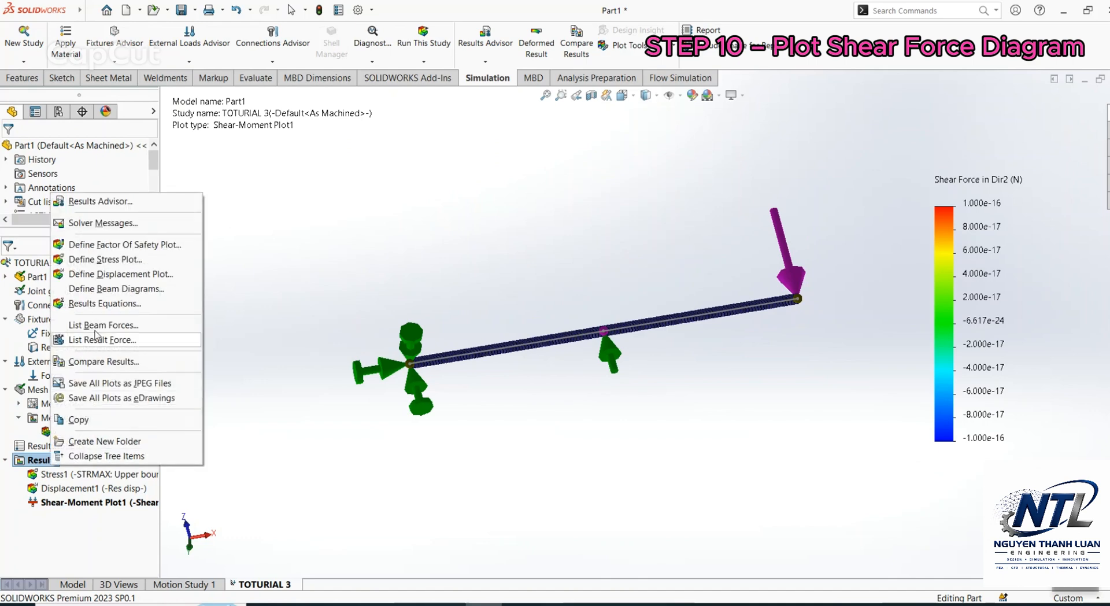
{"action": "left_click", "coordinate": [116, 288]}
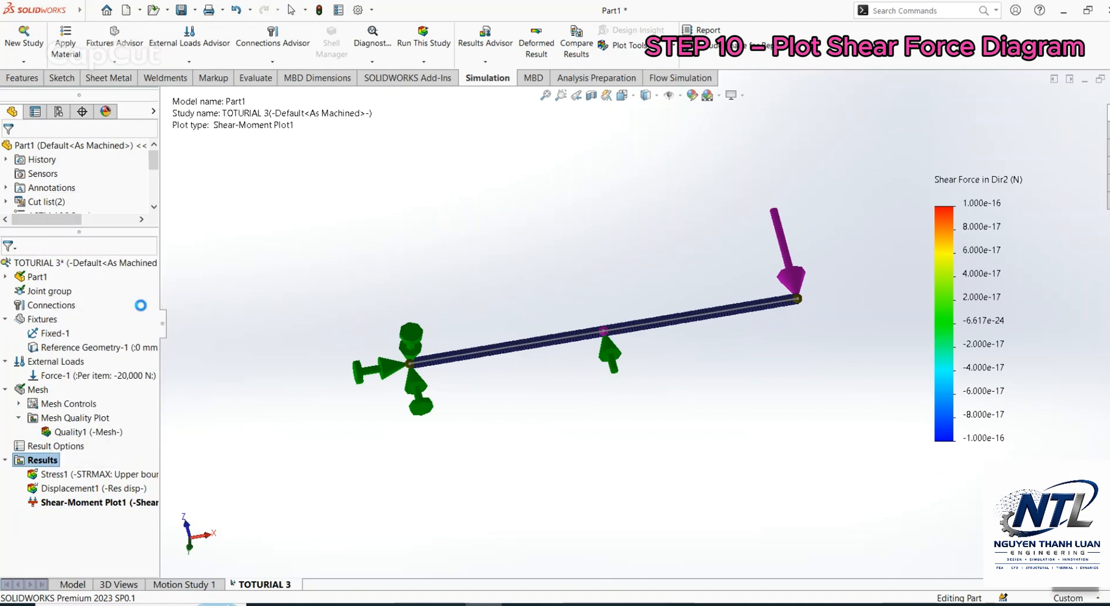
{"action": "left_click", "coordinate": [84, 220]}
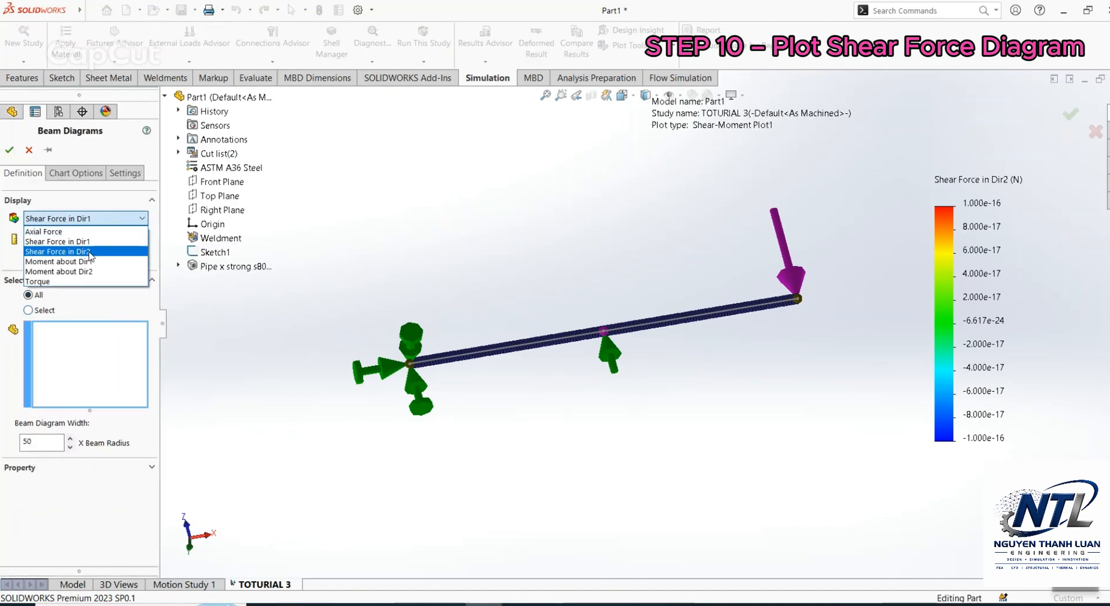
{"action": "left_click", "coordinate": [90, 250]}
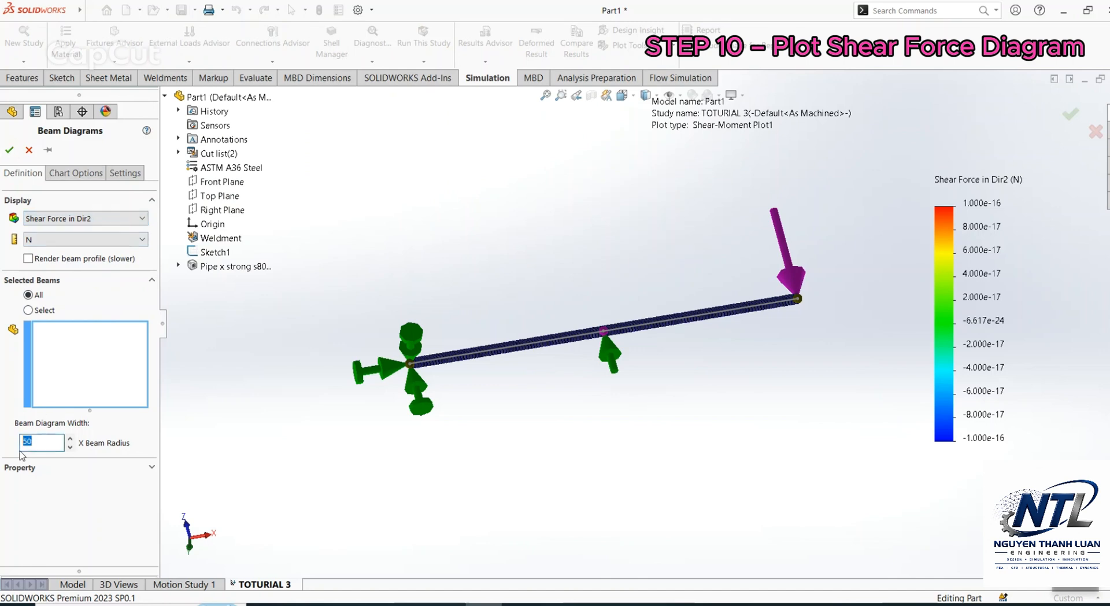
{"action": "left_click", "coordinate": [10, 152]}
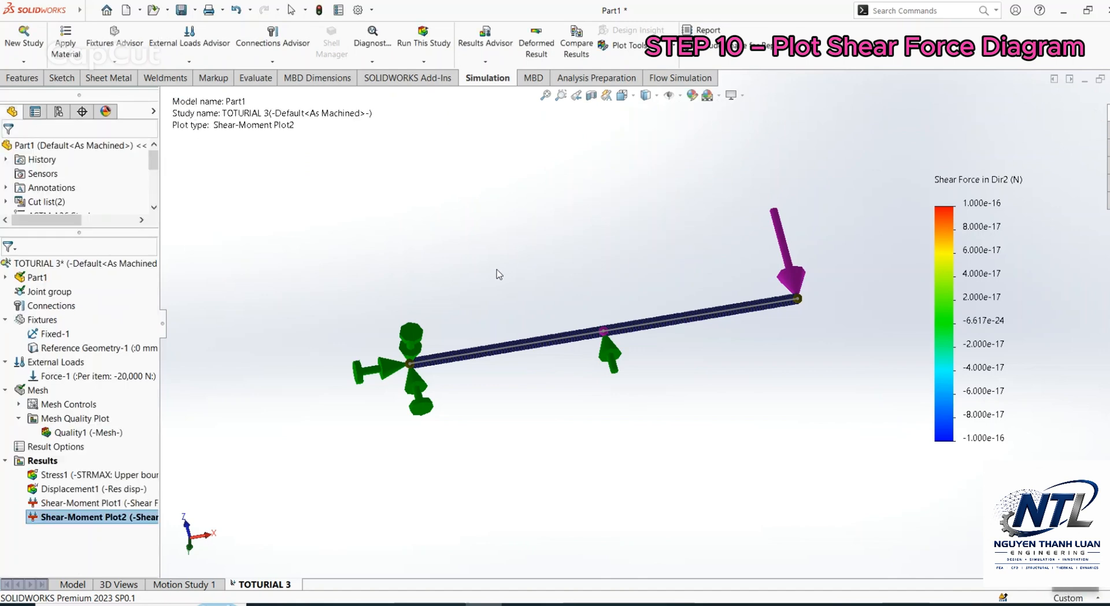
Step: Delete both existing Shear Force in Dir2 beam diagrams from the study results
{"action": "right_click", "coordinate": [131, 518]}
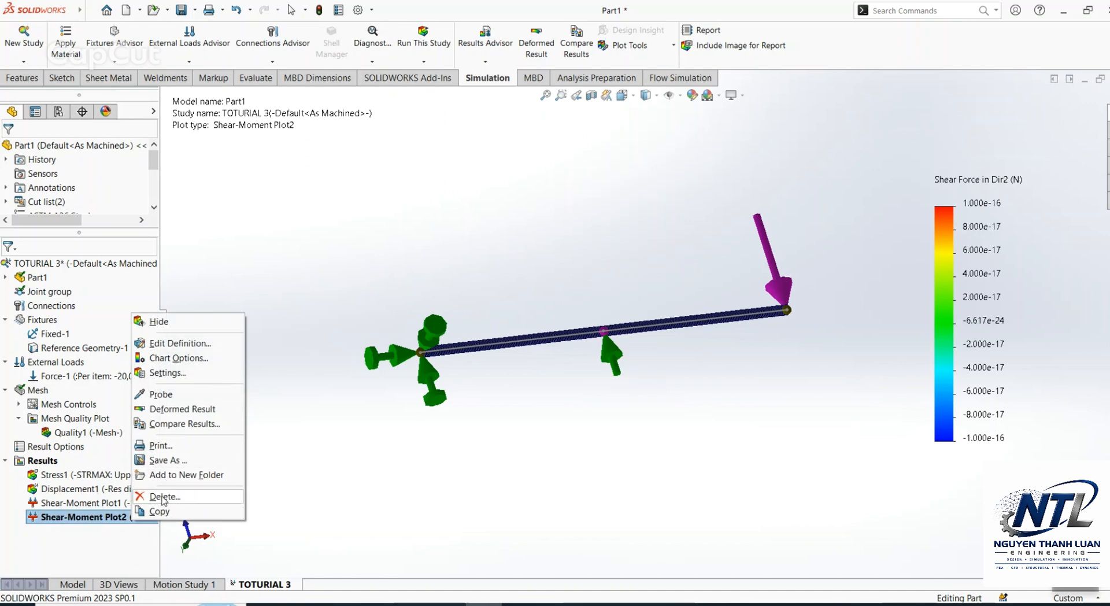
{"action": "left_click", "coordinate": [165, 496]}
{"action": "left_click", "coordinate": [615, 285]}
{"action": "right_click", "coordinate": [102, 512]}
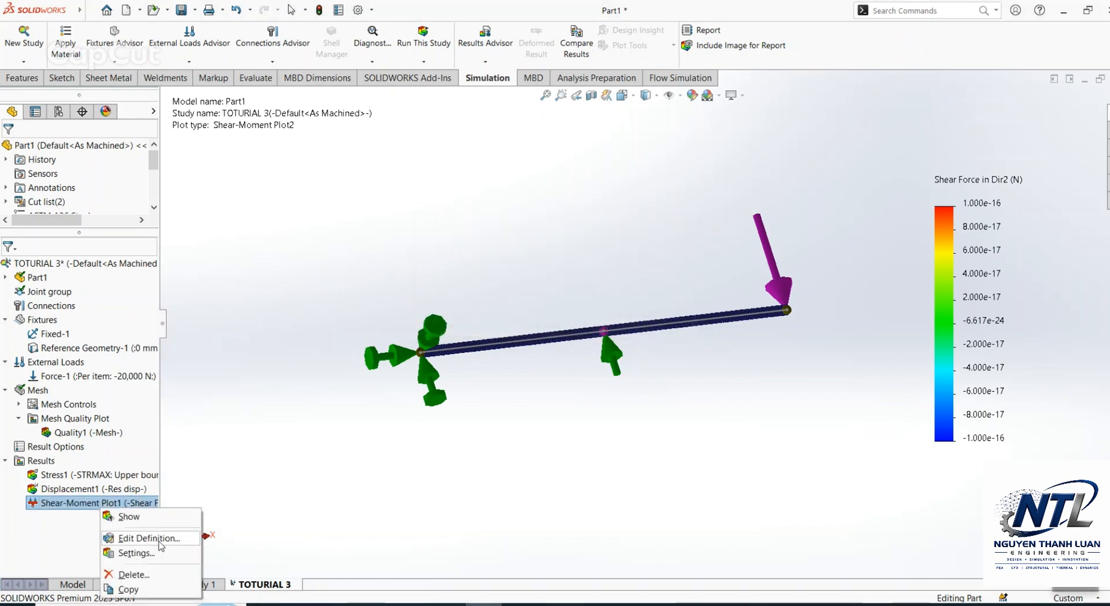
{"action": "left_click", "coordinate": [124, 573]}
{"action": "left_click", "coordinate": [621, 288]}
Step: Create a beam diagram of Shear Force in Dir1 in N for all beams with a diagram width of 20 times the beam radius
{"action": "right_click", "coordinate": [41, 461]}
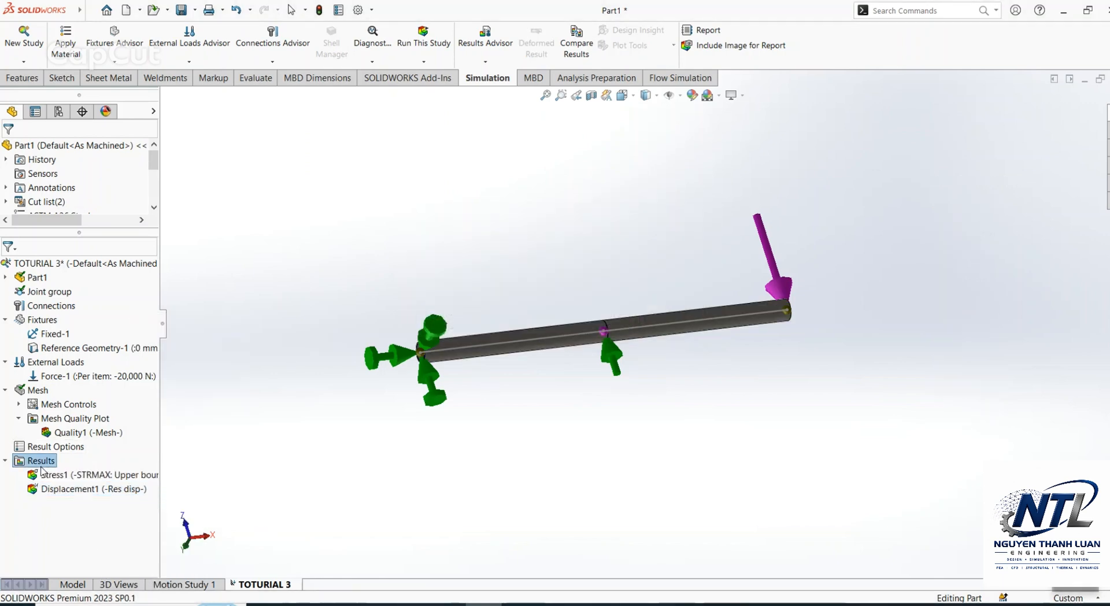
{"action": "left_click", "coordinate": [107, 290]}
{"action": "left_click", "coordinate": [69, 219]}
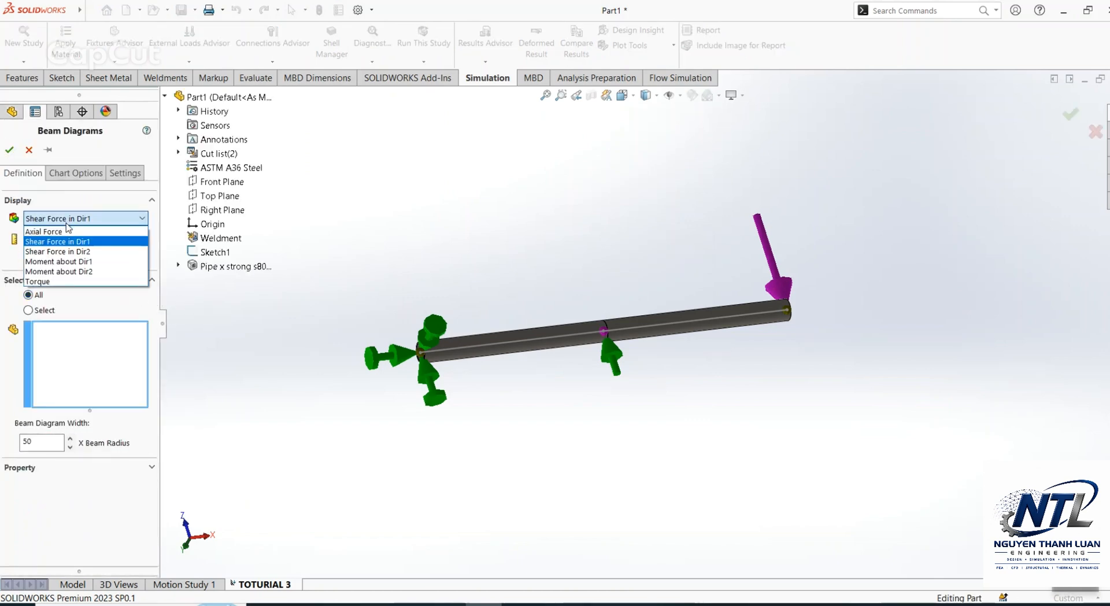
{"action": "left_click", "coordinate": [58, 241]}
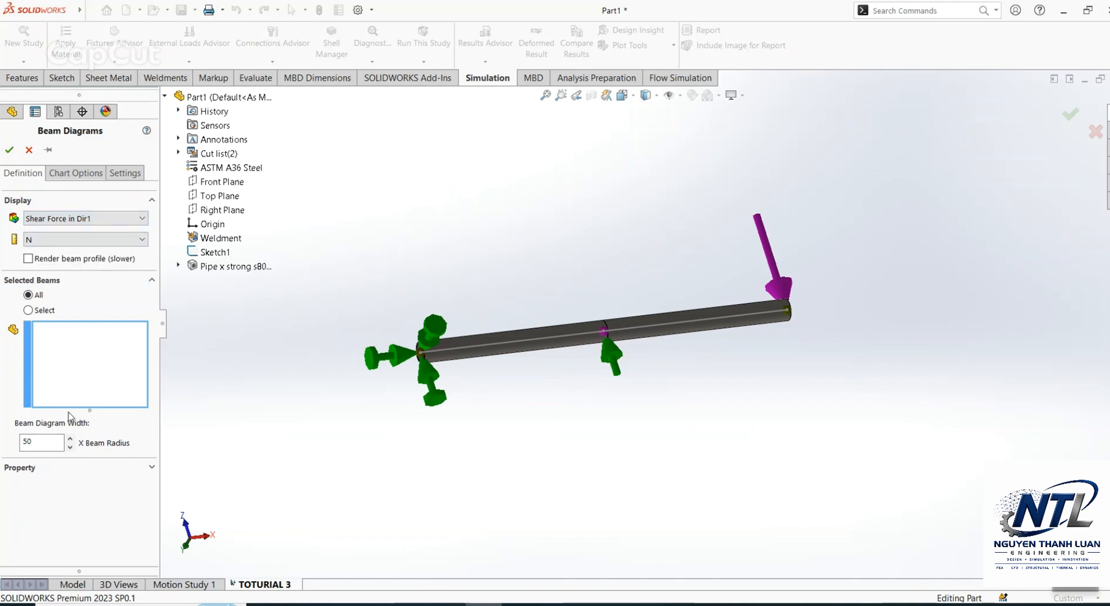
{"action": "left_click", "coordinate": [7, 152]}
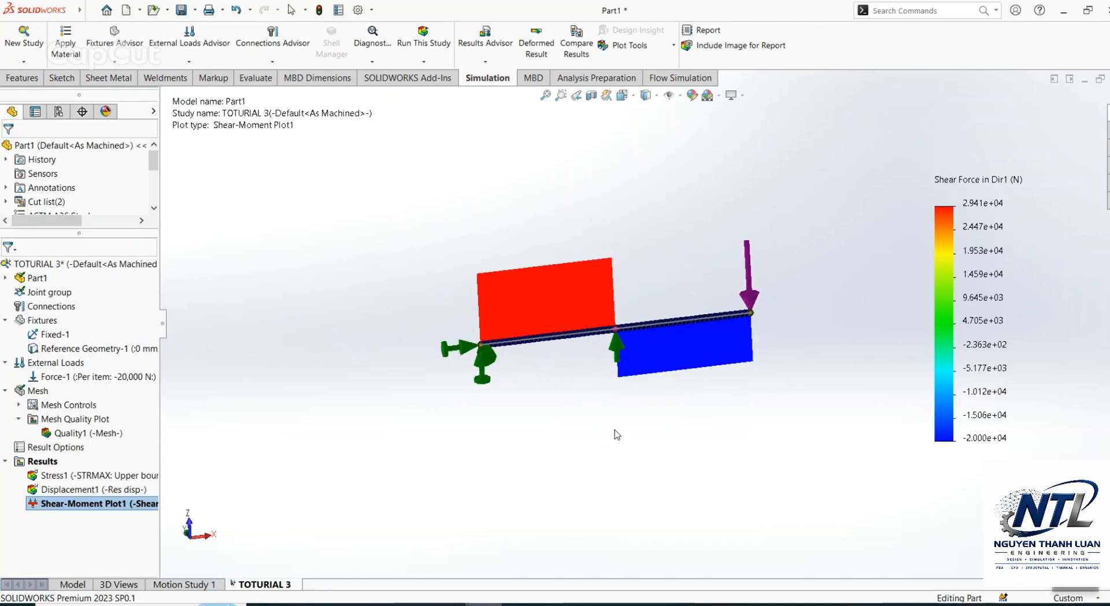
Step: Show the minimum and maximum annotations on the Dir1 shear force diagram and format its legend as floating numbers with 1 decimal place
{"action": "key", "text": "ctrl+8"}
{"action": "scroll", "coordinate": [684, 303], "scroll_direction": "down", "scroll_amount": 2}
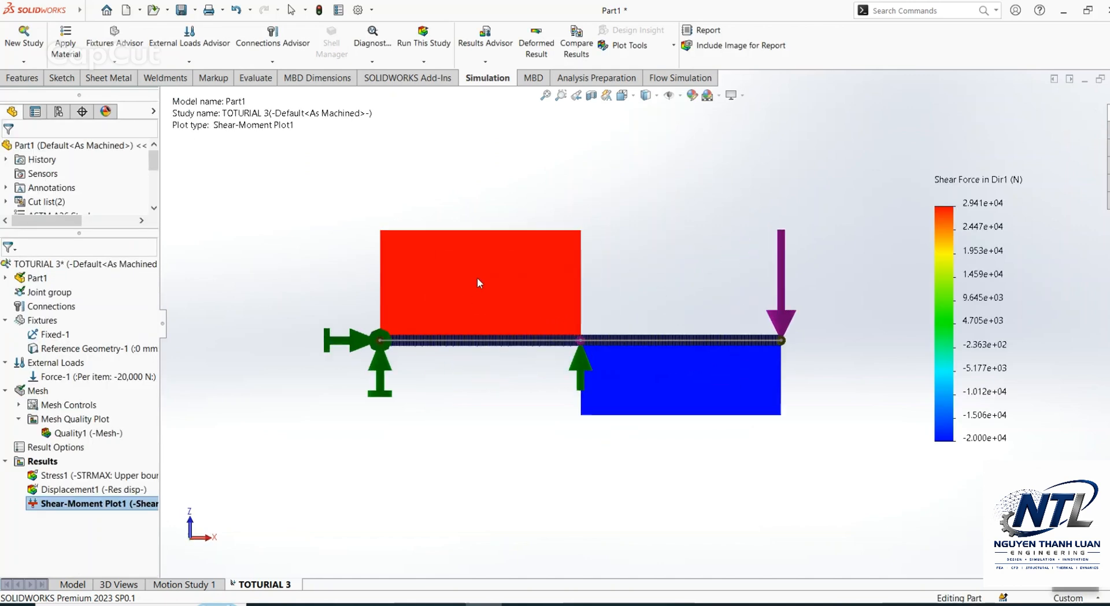
{"action": "double_click", "coordinate": [977, 292]}
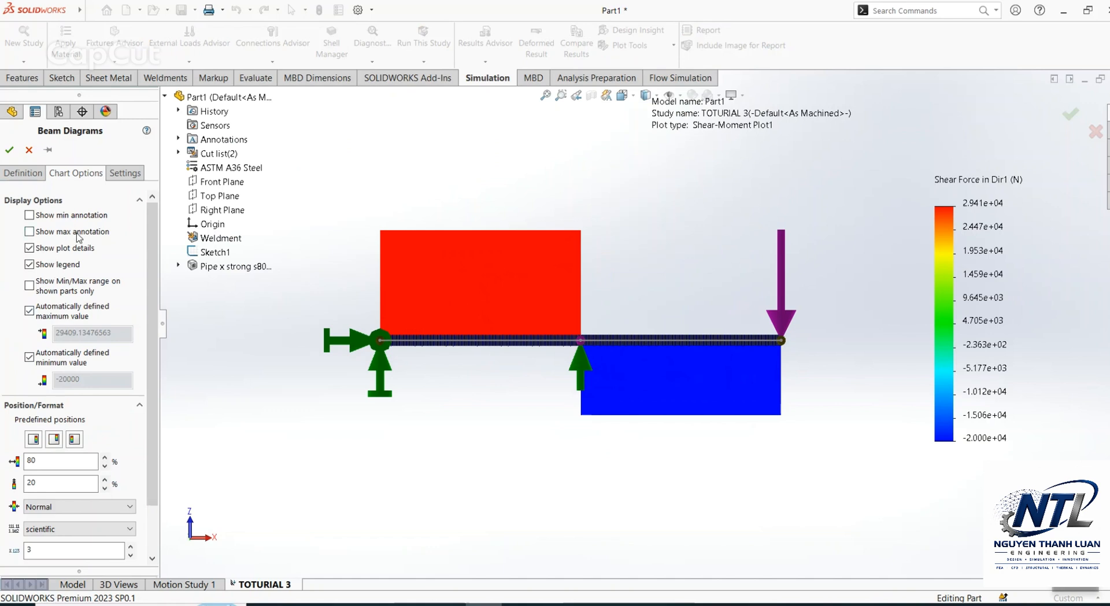
{"action": "left_click", "coordinate": [79, 234]}
{"action": "left_click", "coordinate": [29, 215]}
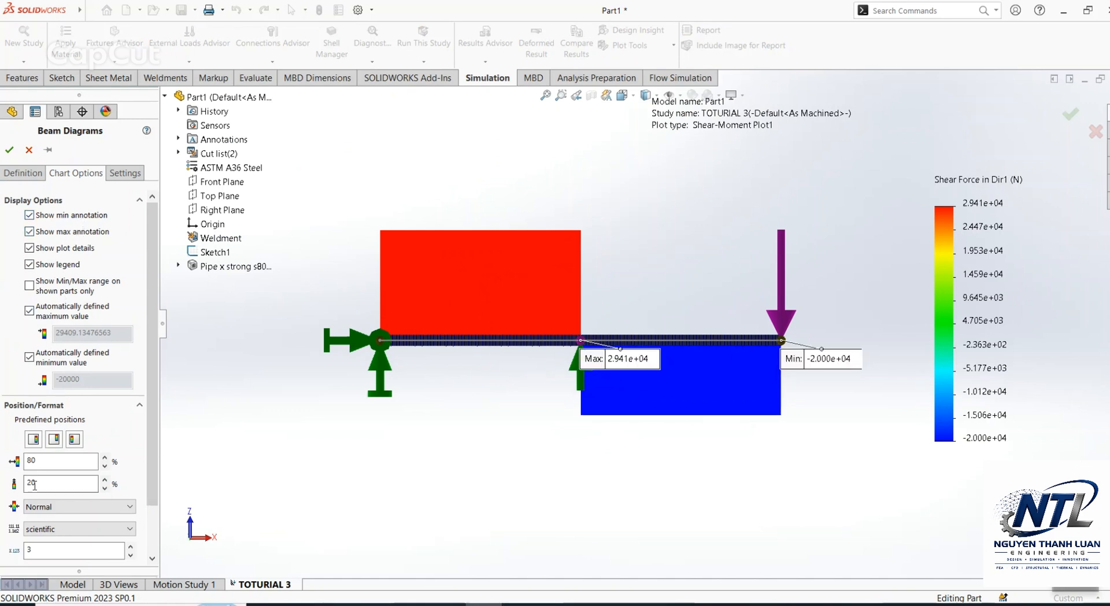
{"action": "left_click", "coordinate": [80, 528]}
{"action": "left_click", "coordinate": [57, 550]}
{"action": "double_click", "coordinate": [35, 549]}
{"action": "type", "text": "1"}
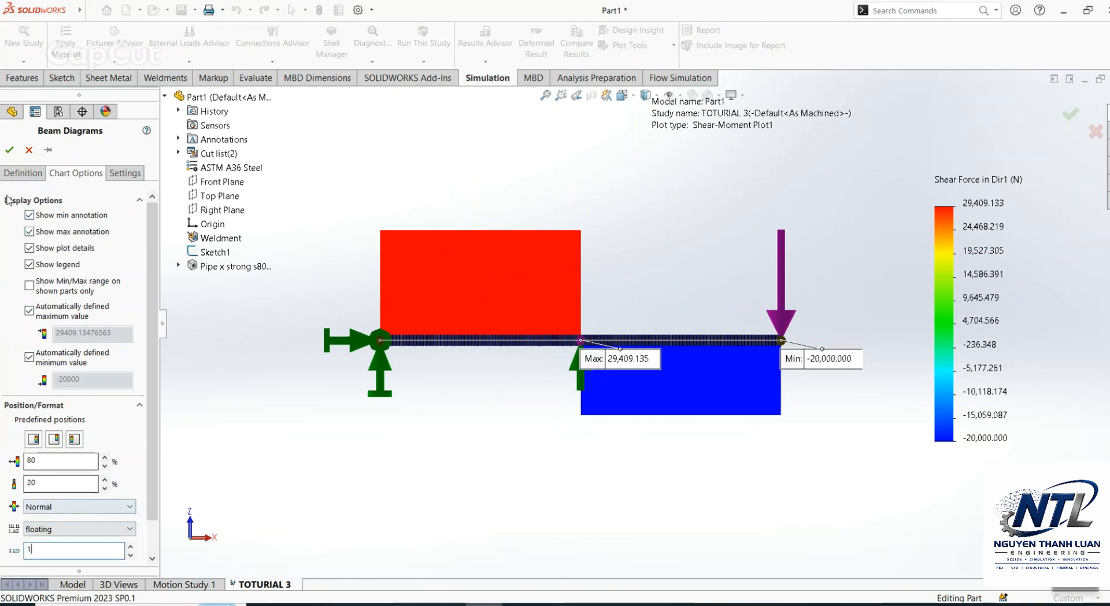
{"action": "left_click", "coordinate": [9, 150]}
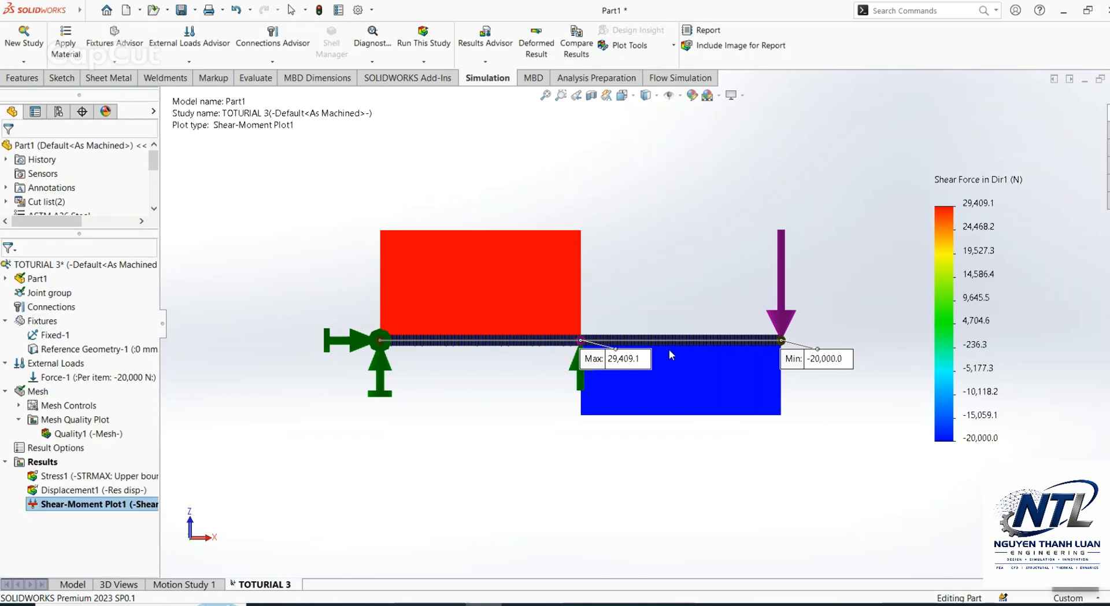
Step: Define a beam diagram of Moment about Dir2 in N.m for all beams with a diagram width of 20 times the beam radius
{"action": "scroll", "coordinate": [670, 354], "scroll_direction": "down", "scroll_amount": 2}
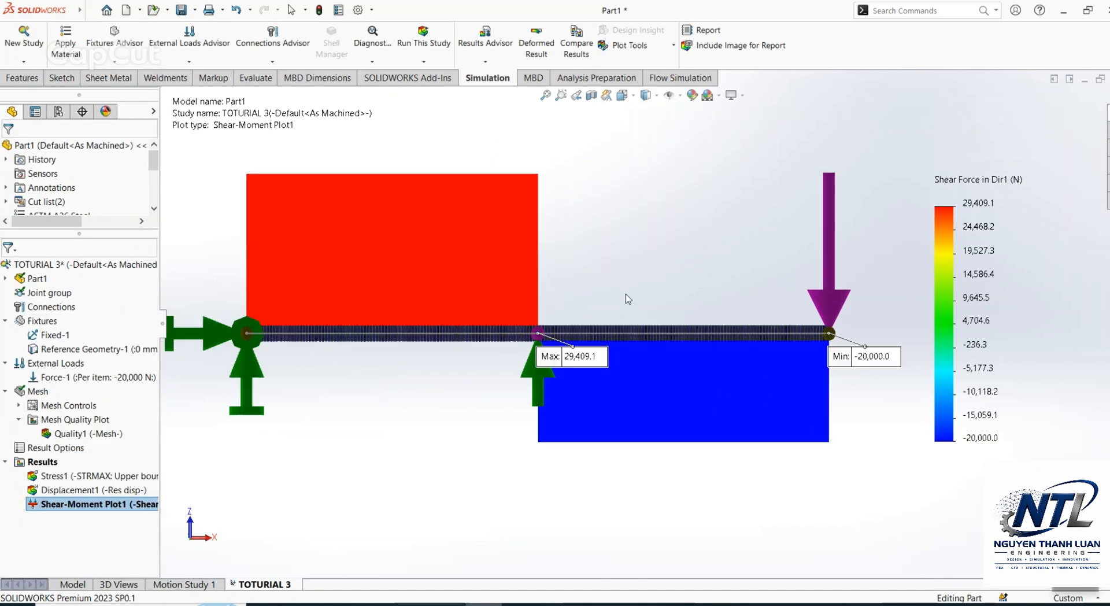
{"action": "scroll", "coordinate": [629, 299], "scroll_direction": "up", "scroll_amount": 2}
{"action": "right_click", "coordinate": [36, 461]}
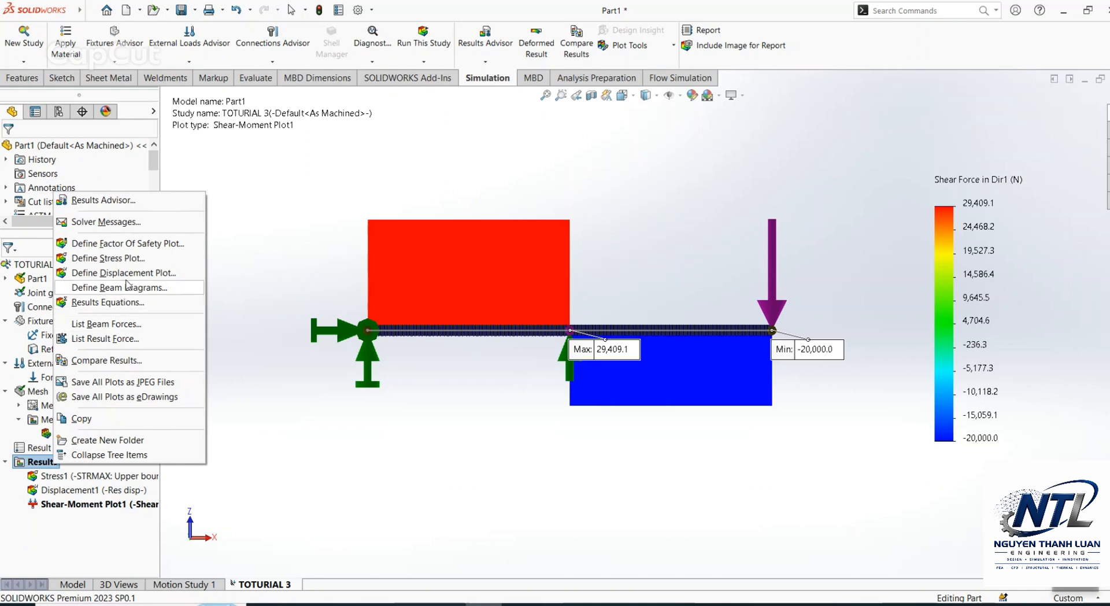
{"action": "left_click", "coordinate": [128, 286]}
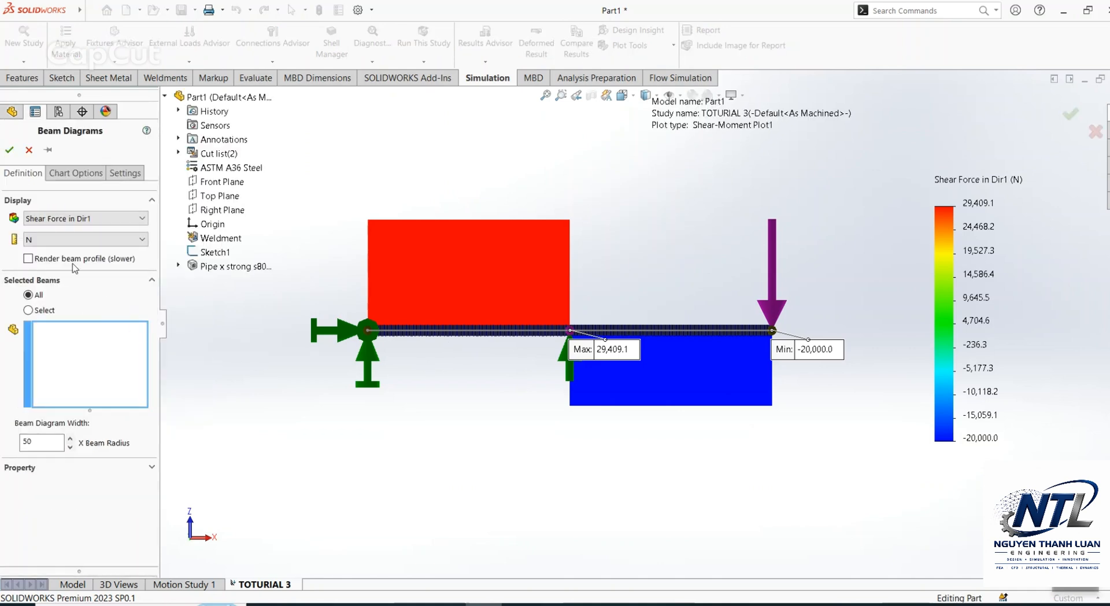
{"action": "left_click", "coordinate": [105, 224]}
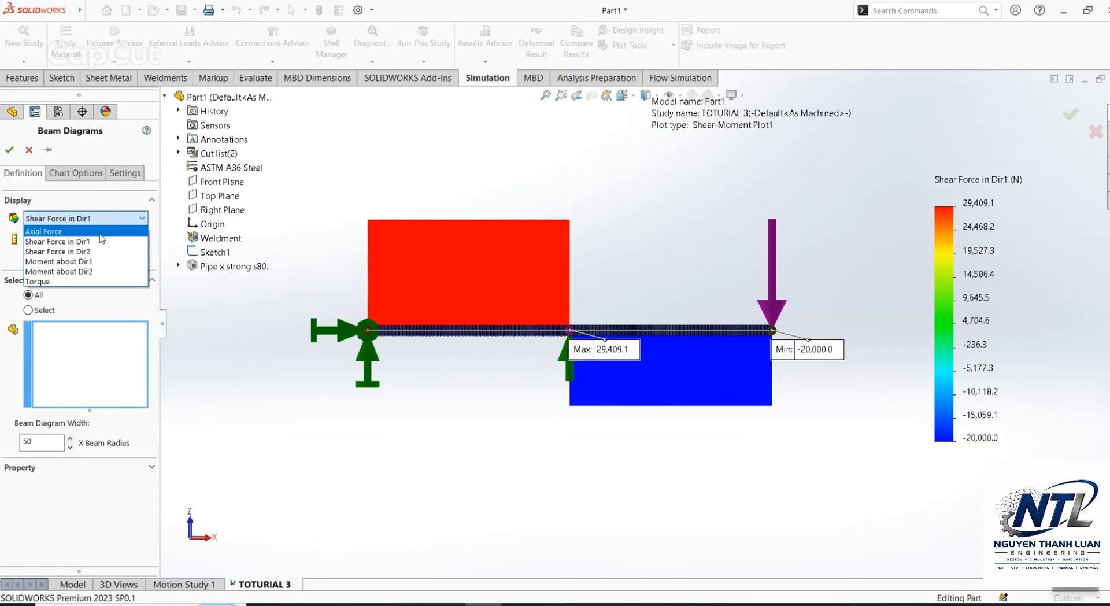
{"action": "left_click", "coordinate": [90, 271]}
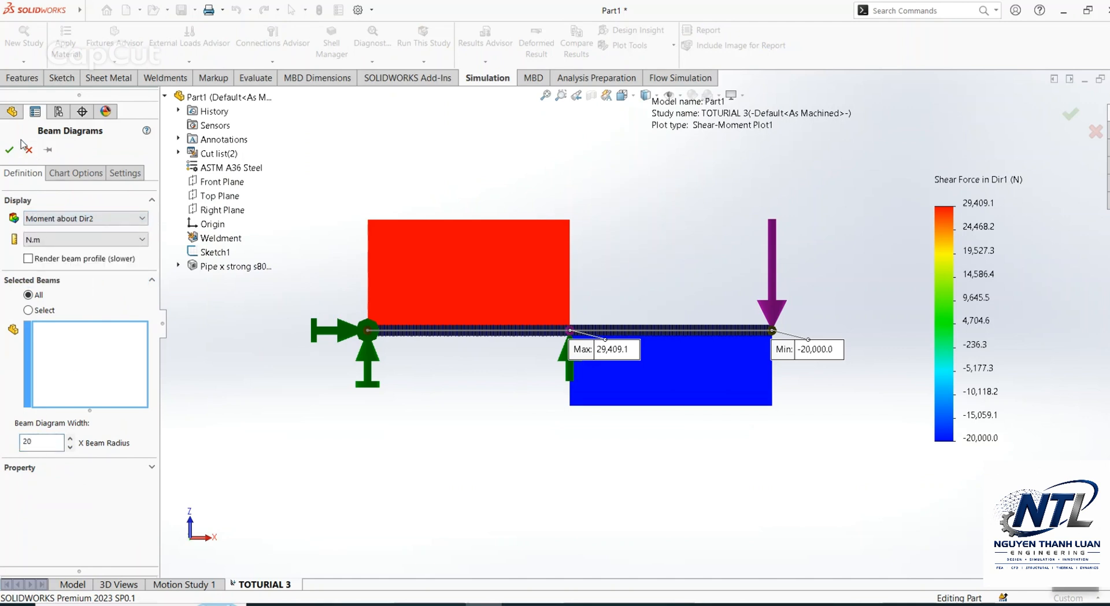
Step: Give the moment diagram a floating number format with 1 decimal place, show its minimum and maximum annotations, and create it
{"action": "left_click", "coordinate": [75, 172]}
{"action": "left_click", "coordinate": [81, 528]}
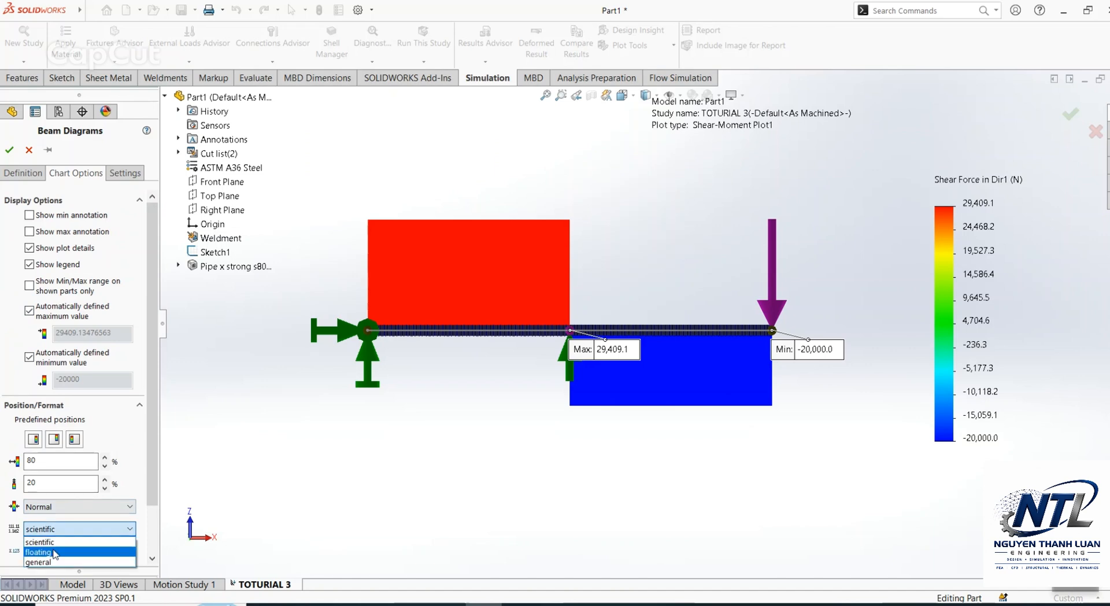
{"action": "left_click", "coordinate": [55, 553]}
{"action": "type", "text": "1"}
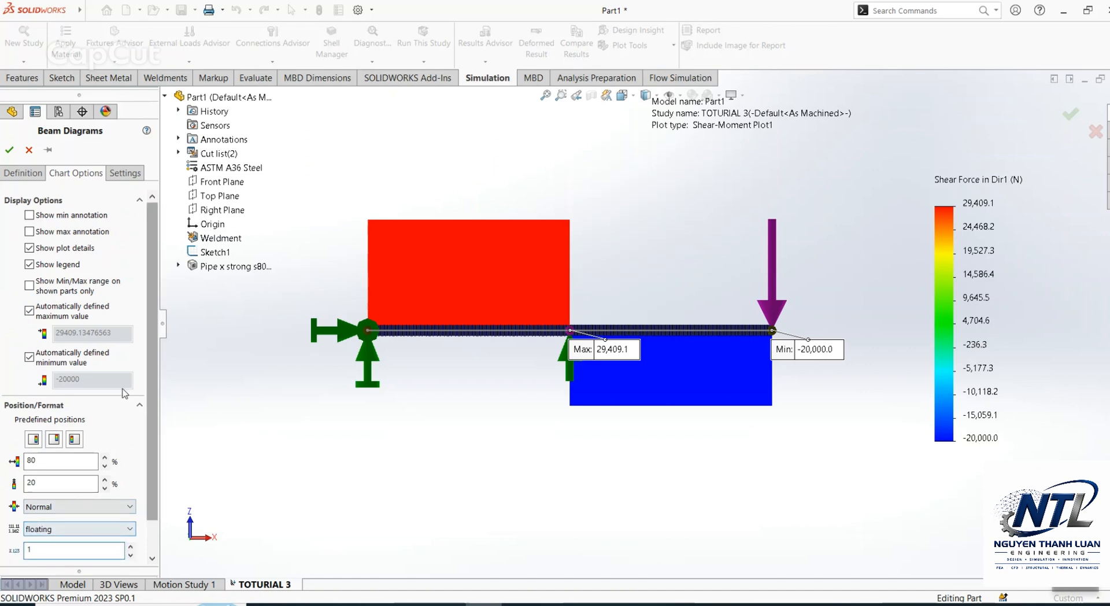
{"action": "left_click", "coordinate": [62, 231]}
{"action": "left_click", "coordinate": [60, 214]}
{"action": "left_click", "coordinate": [10, 150]}
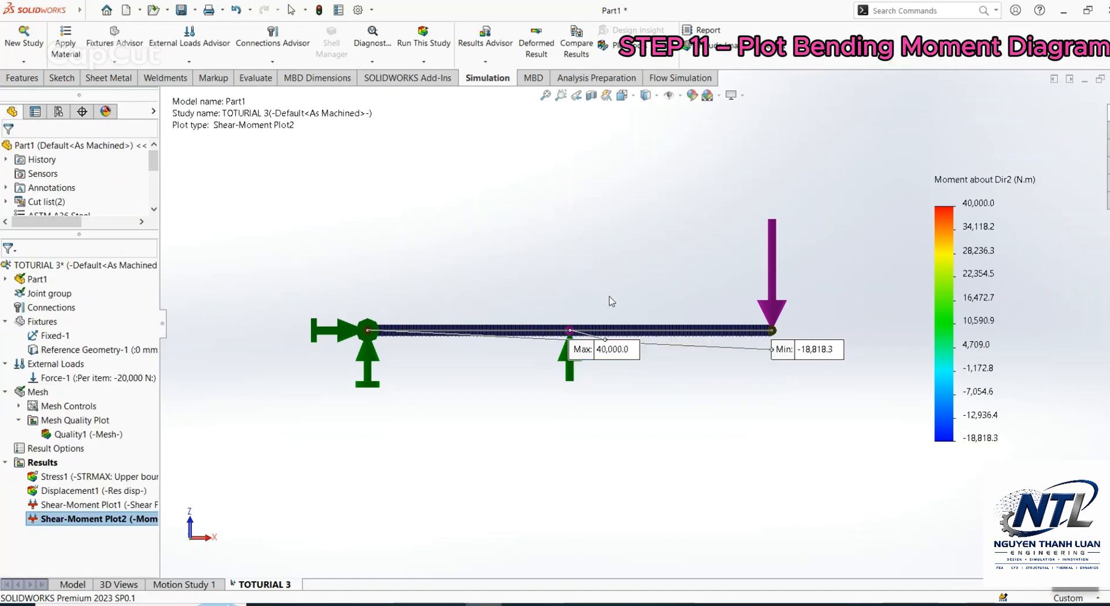
Step: View the bending moment diagram from the front and place the Max label below the middle support and the Min label above the fixed end
{"action": "middle_click_drag", "start_coordinate": [612, 298], "coordinate": [609, 461]}
{"action": "key", "text": "ctrl+1"}
{"action": "scroll", "coordinate": [559, 305], "scroll_direction": "down", "scroll_amount": 2}
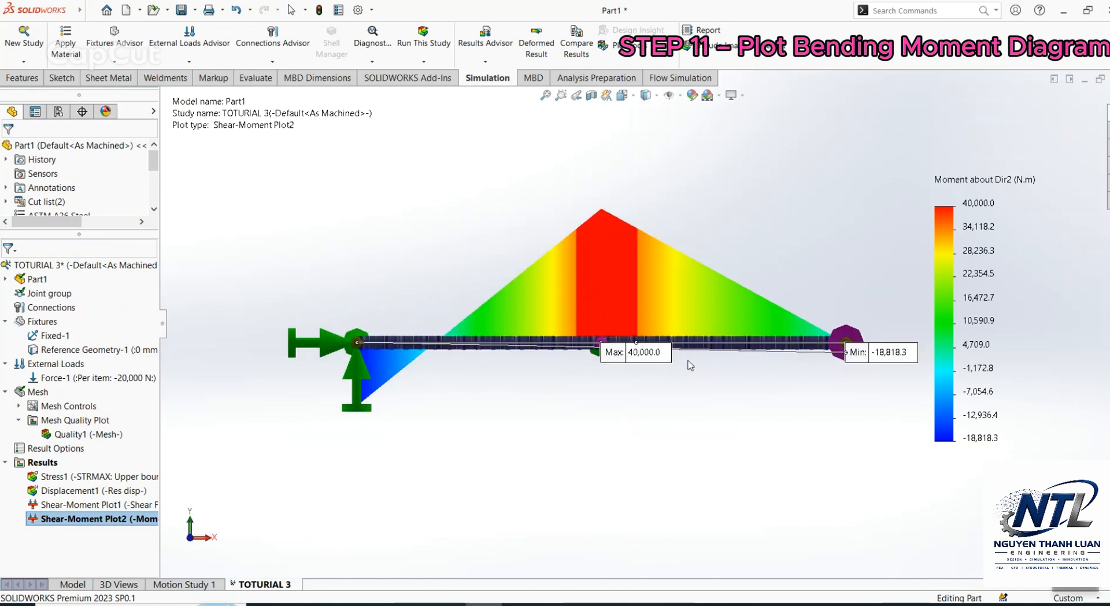
{"action": "scroll", "coordinate": [631, 364], "scroll_direction": "down", "scroll_amount": 1}
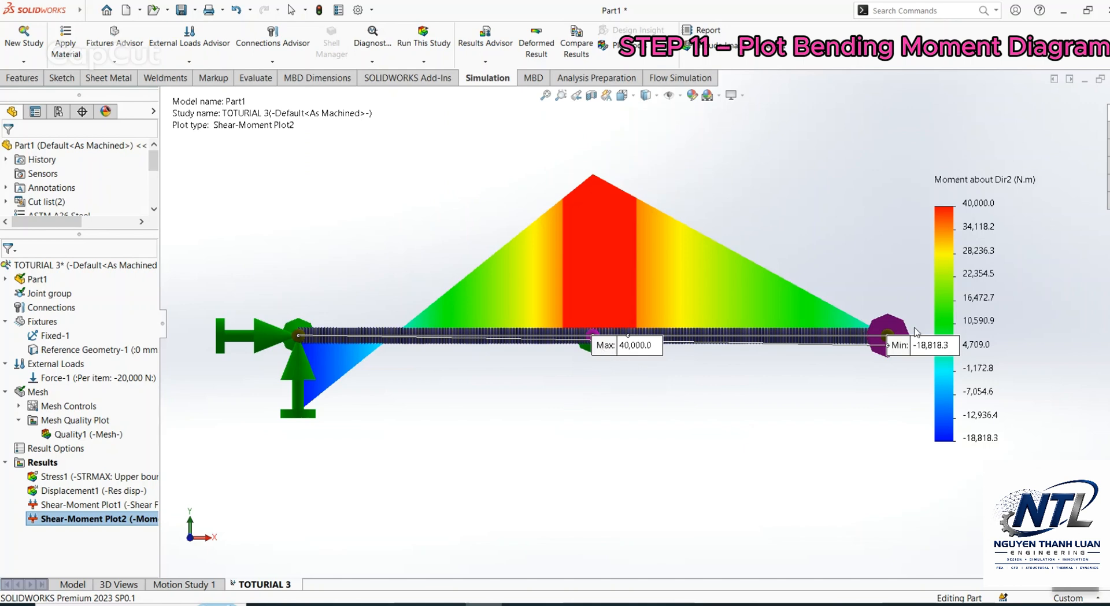
{"action": "left_click_drag", "start_coordinate": [610, 350], "coordinate": [568, 414]}
{"action": "left_click_drag", "start_coordinate": [915, 346], "coordinate": [300, 275]}
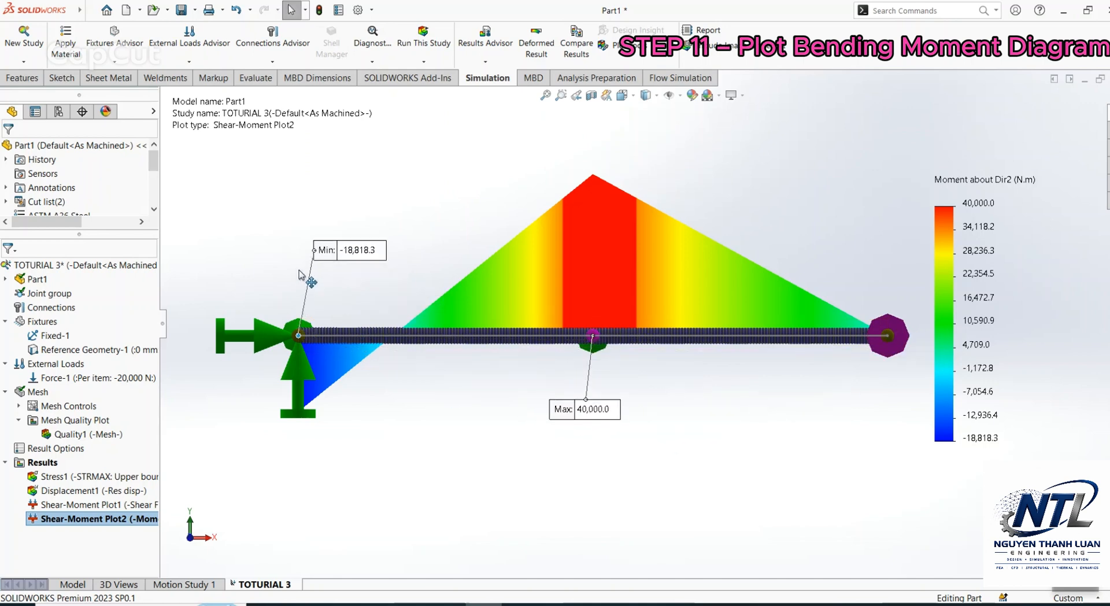
{"action": "scroll", "coordinate": [520, 428], "scroll_direction": "up", "scroll_amount": 1}
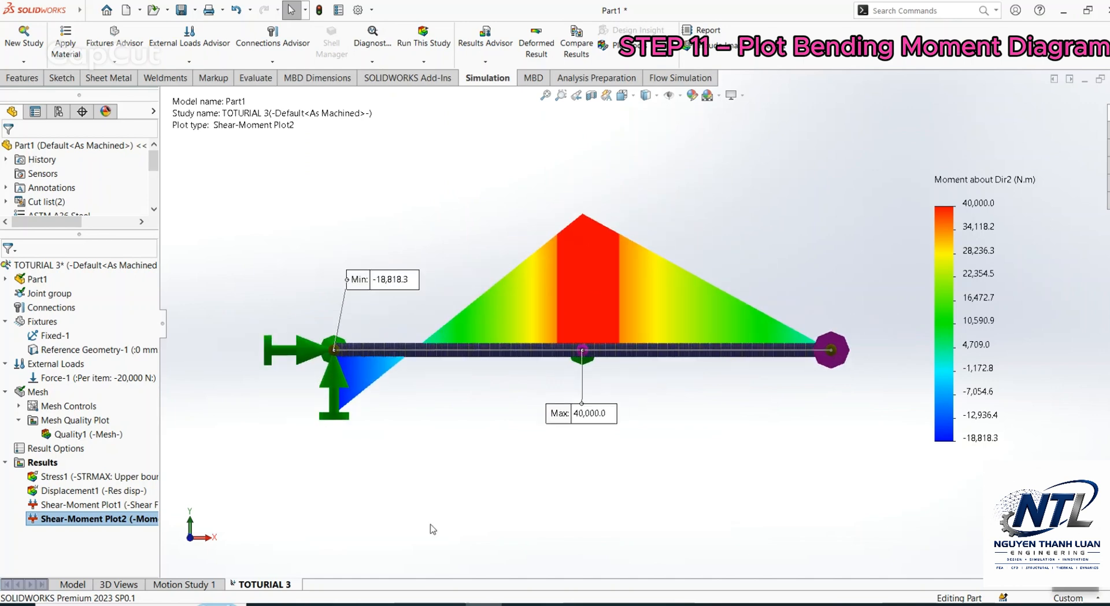
Step: Switch to the PowerPoint slide, frame the Shear Force Diagram Q title with a red rectangle and draw a red arrow to its +20 kN value
{"action": "left_click", "coordinate": [522, 605]}
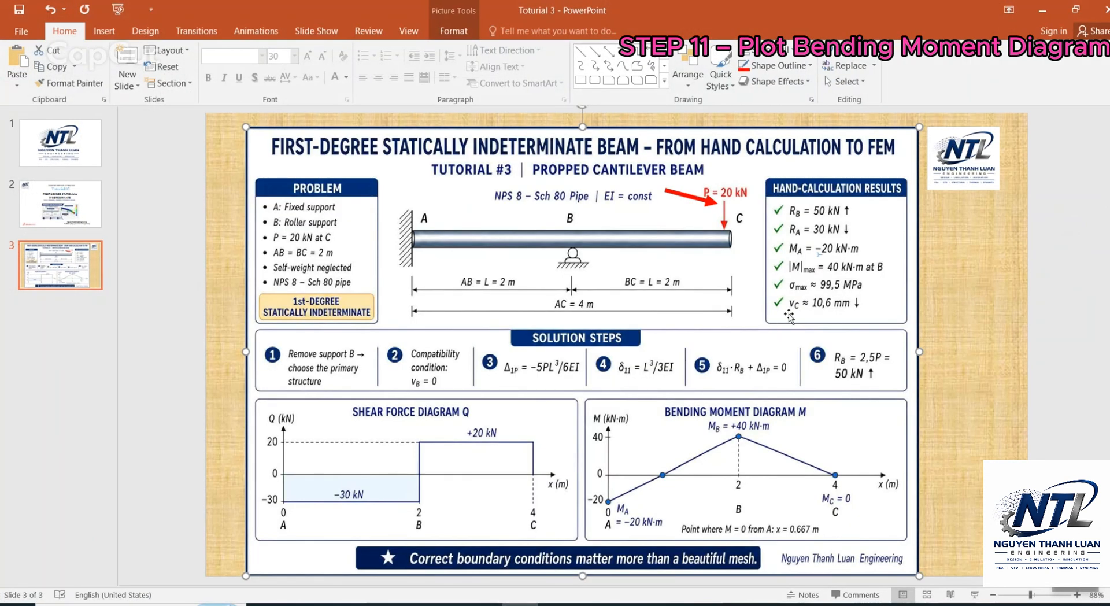
{"action": "left_click", "coordinate": [599, 53]}
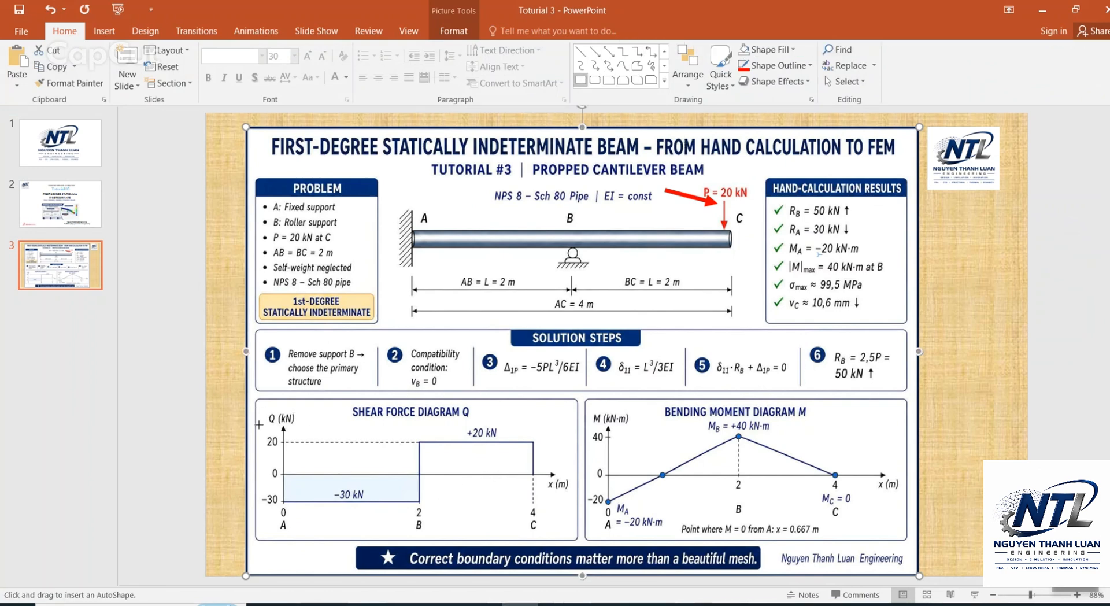
{"action": "left_click_drag", "start_coordinate": [346, 406], "coordinate": [479, 422]}
{"action": "left_click", "coordinate": [642, 205]}
{"action": "left_click", "coordinate": [595, 53]}
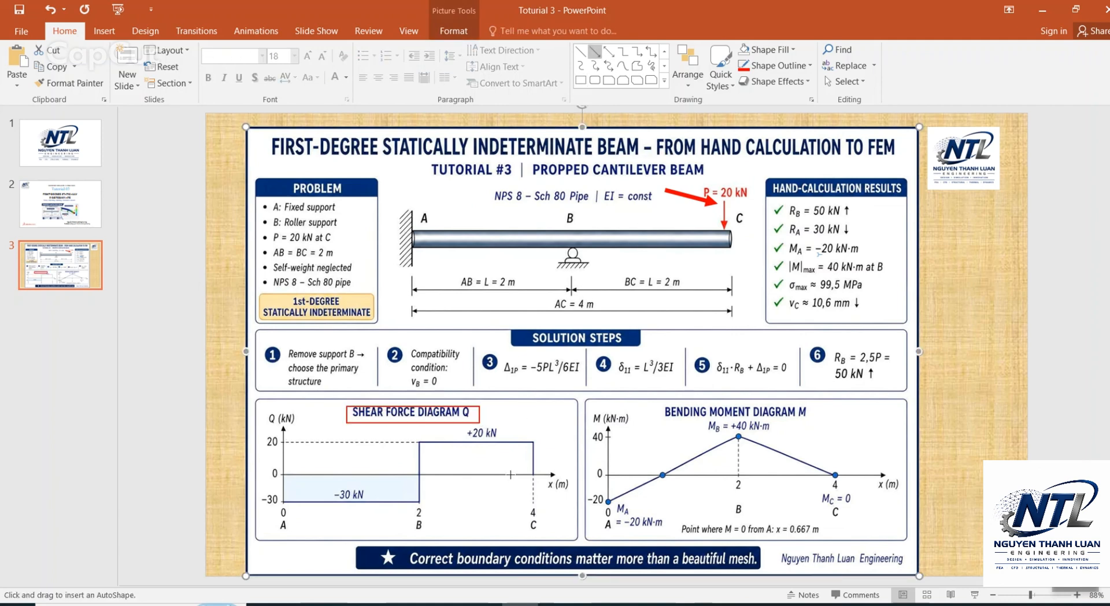
{"action": "left_click_drag", "start_coordinate": [494, 465], "coordinate": [483, 443]}
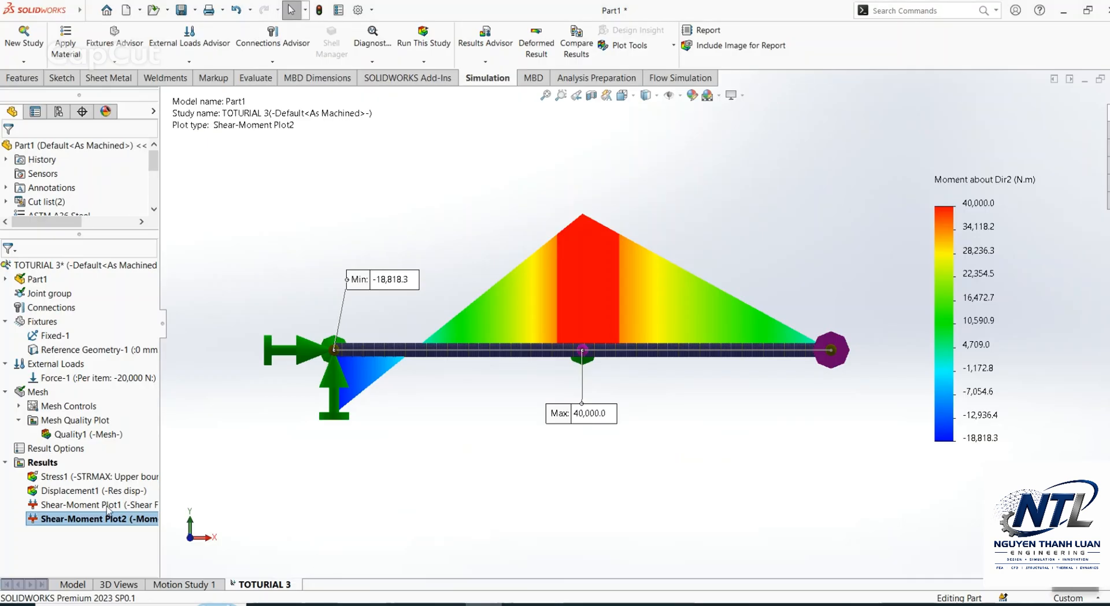
Step: Display the Dir1 shear force diagram in SOLIDWORKS from the front, placing the Min label beside the loaded end and the Max label above the middle support
{"action": "double_click", "coordinate": [71, 506]}
{"action": "middle_click_drag", "start_coordinate": [785, 323], "coordinate": [715, 236]}
{"action": "key", "text": "ctrl+1"}
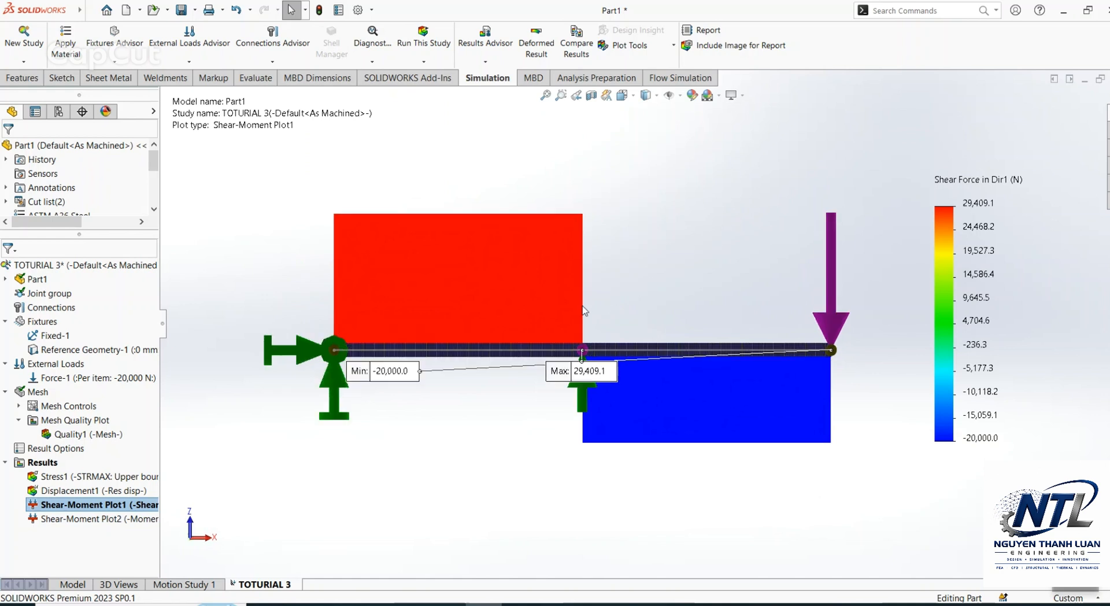
{"action": "left_click_drag", "start_coordinate": [400, 382], "coordinate": [909, 325]}
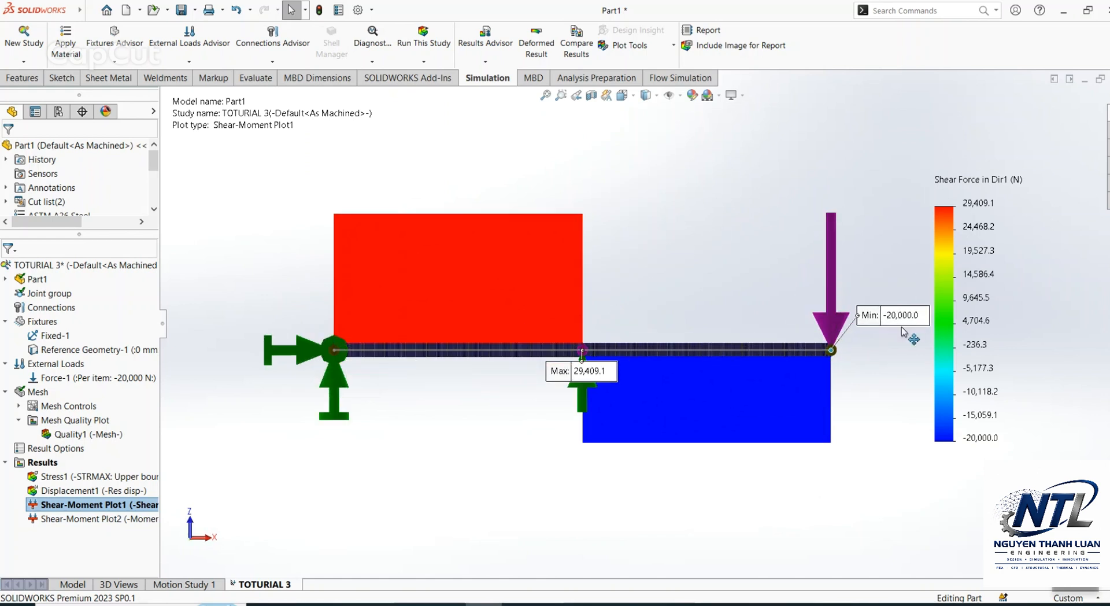
{"action": "left_click_drag", "start_coordinate": [588, 373], "coordinate": [639, 293]}
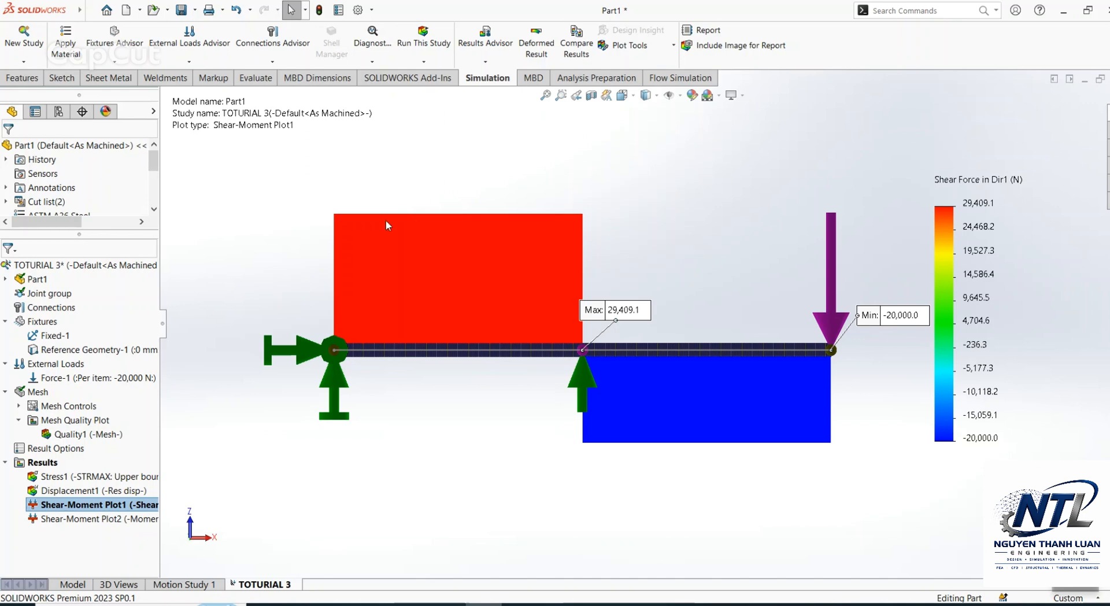
Step: Return to the PowerPoint slide and mark the −30 kN value in the shear force diagram with a red arrow and a red rectangle
{"action": "left_click", "coordinate": [522, 602]}
{"action": "left_click", "coordinate": [658, 155]}
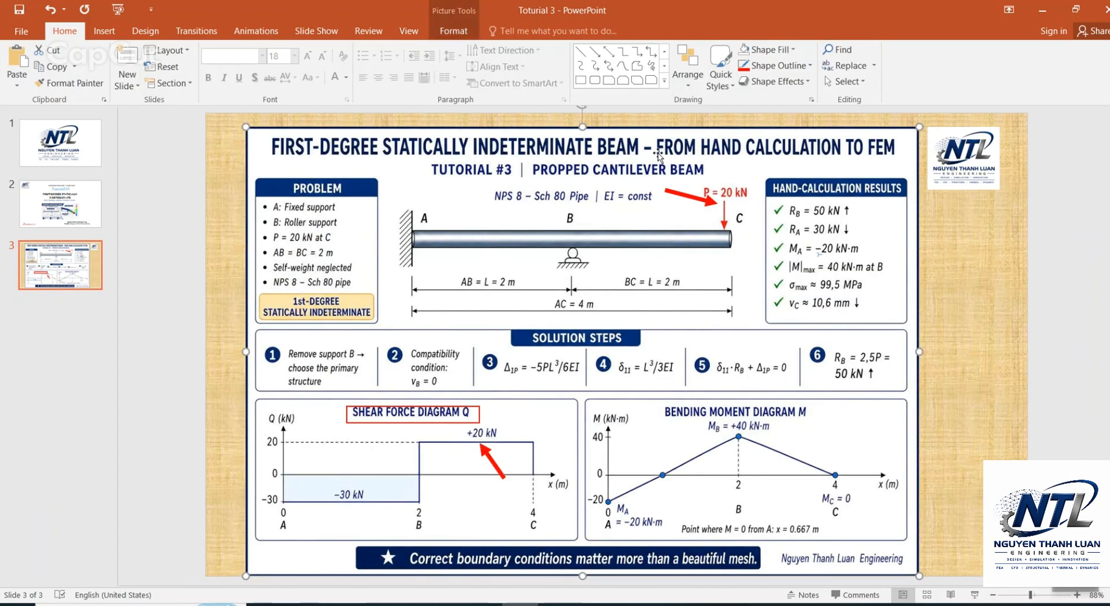
{"action": "left_click", "coordinate": [595, 52]}
{"action": "mouse_move", "coordinate": [390, 456]}
{"action": "left_mouse_down"}
{"action": "mouse_move", "coordinate": [347, 485]}
{"action": "mouse_move", "coordinate": [381, 517]}
{"action": "left_mouse_up"}
{"action": "left_click", "coordinate": [581, 81]}
{"action": "left_click", "coordinate": [586, 528]}
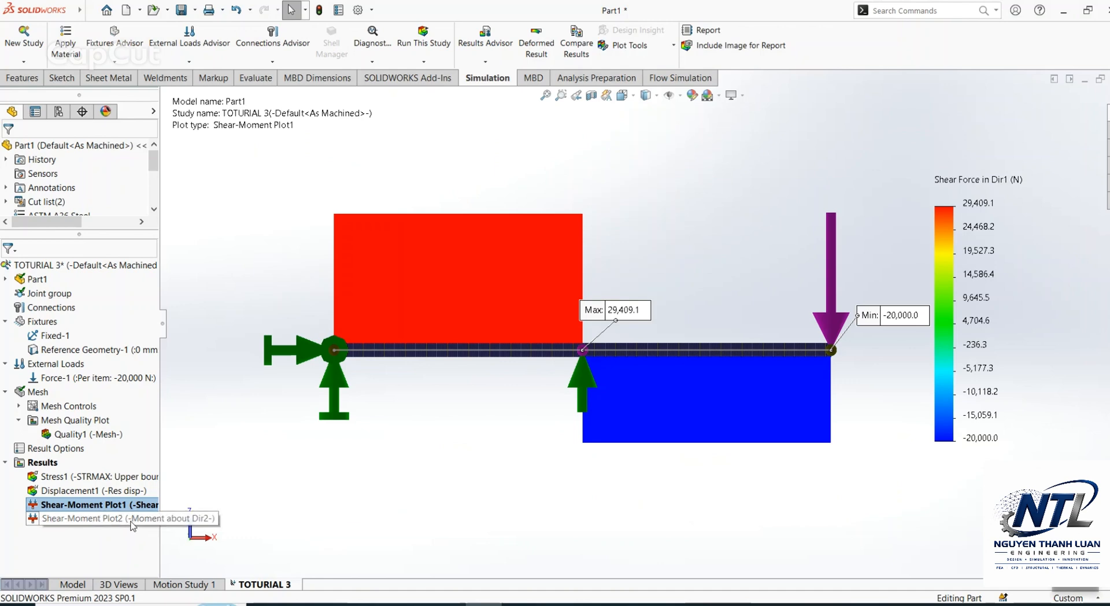
Step: Display the Moment about Dir2 diagram in SOLIDWORKS from the front and move its Min label above the fixed end
{"action": "double_click", "coordinate": [92, 519]}
{"action": "middle_click_drag", "start_coordinate": [595, 278], "coordinate": [597, 254]}
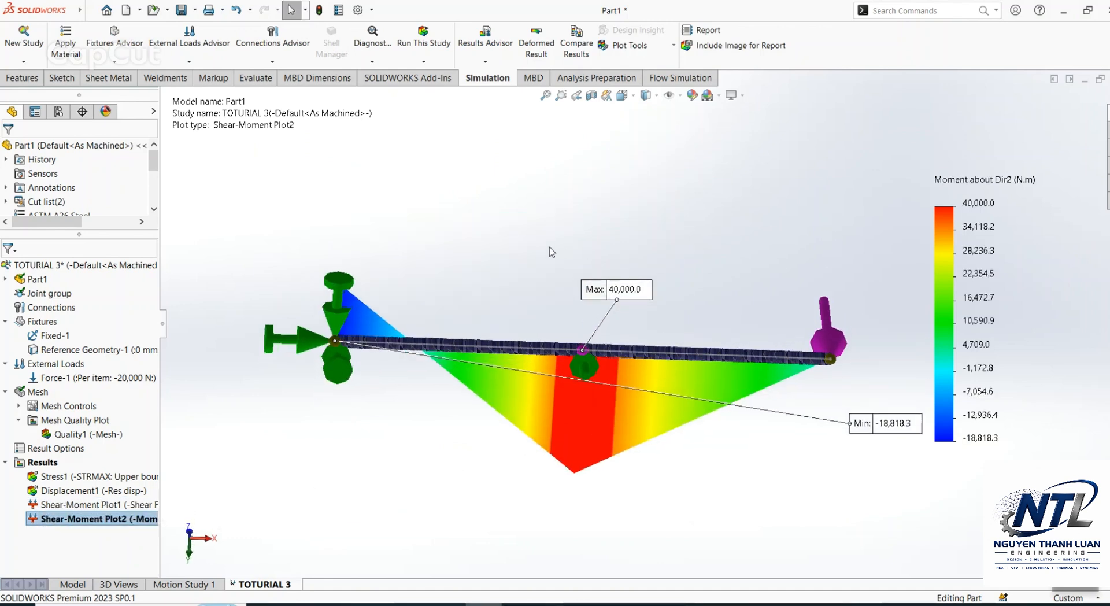
{"action": "key", "text": "ctrl+1"}
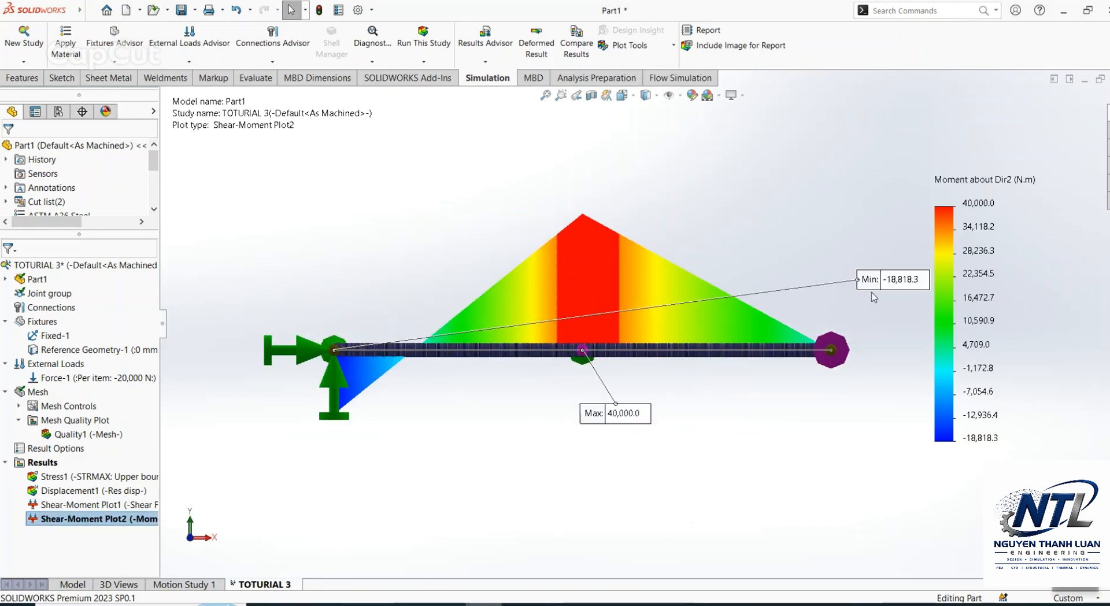
{"action": "left_click_drag", "start_coordinate": [894, 283], "coordinate": [396, 284]}
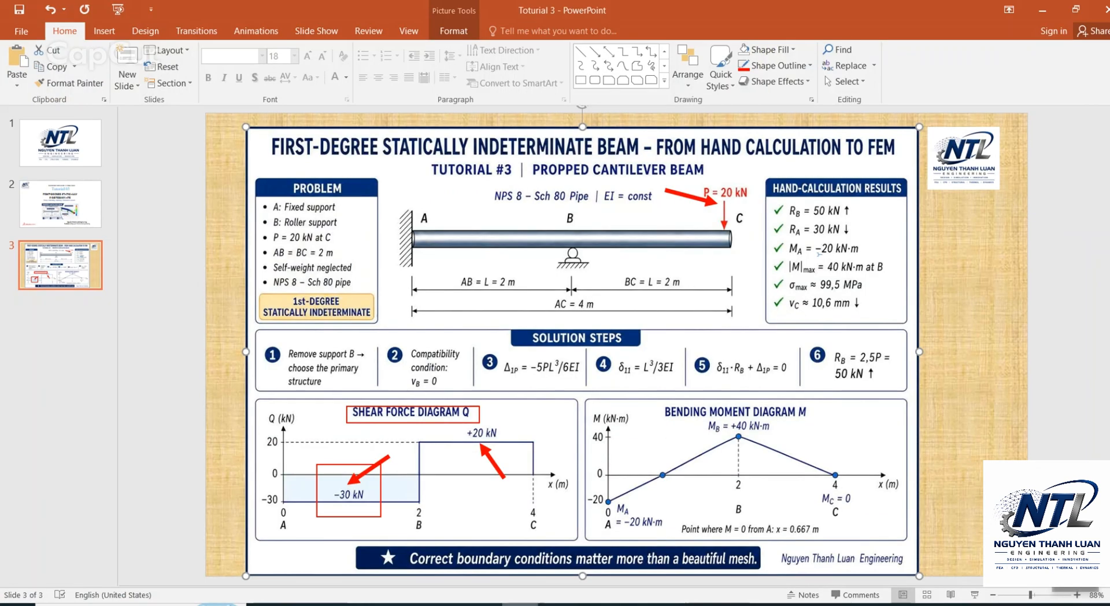
Step: Frame the Bending Moment Diagram M title and M_B value with a red rectangle, and draw red arrows to M_B and M_A
{"action": "left_click", "coordinate": [580, 80]}
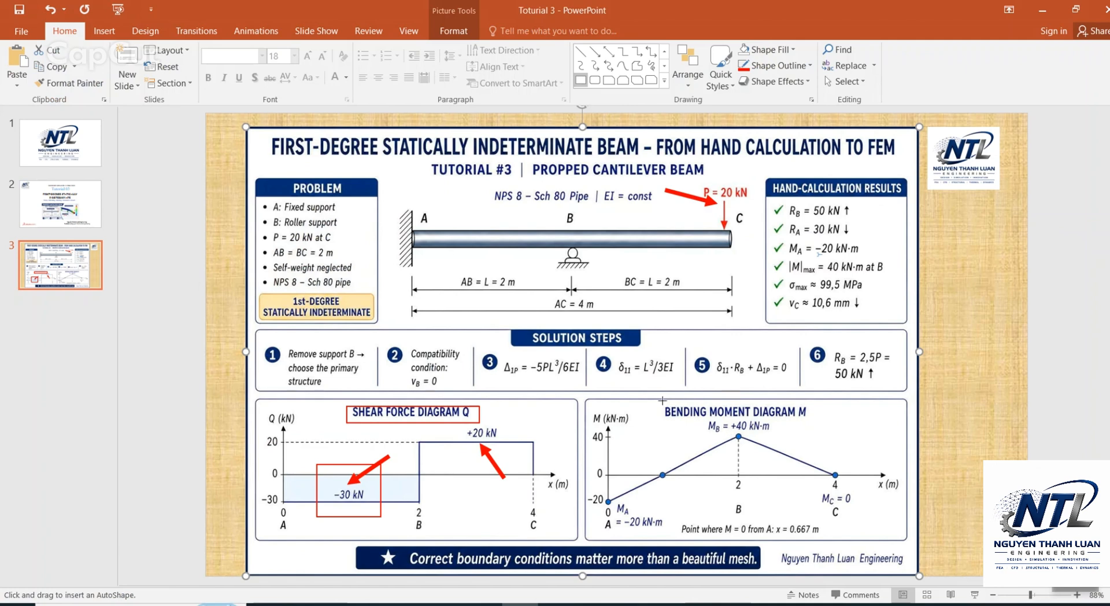
{"action": "mouse_move", "coordinate": [659, 400]}
{"action": "left_mouse_down"}
{"action": "mouse_move", "coordinate": [833, 438]}
{"action": "mouse_move", "coordinate": [749, 441]}
{"action": "left_mouse_up"}
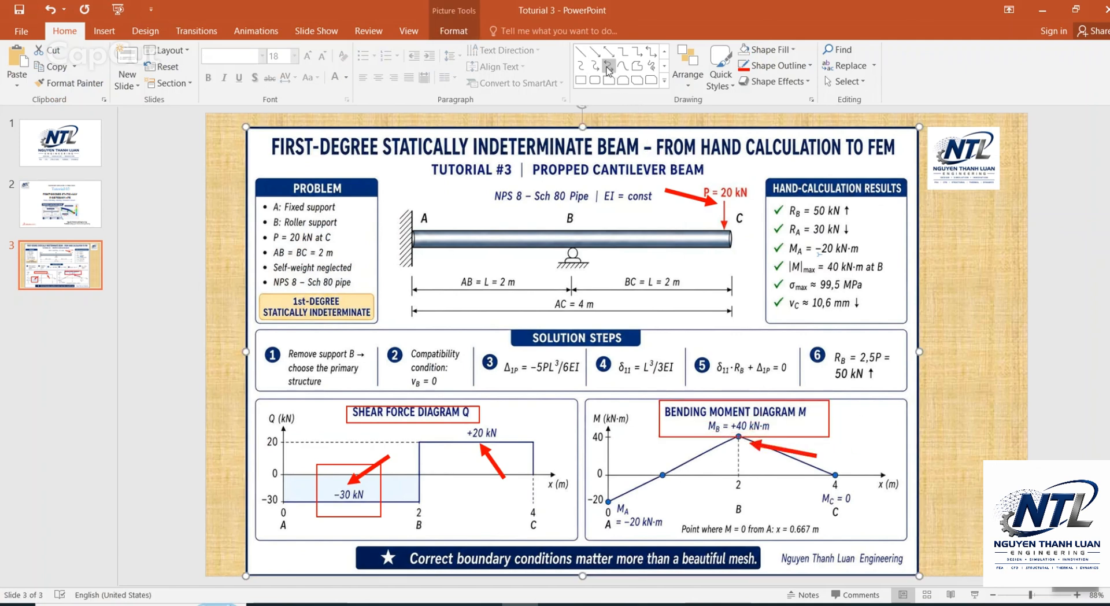
{"action": "left_click", "coordinate": [595, 51]}
{"action": "left_click_drag", "start_coordinate": [662, 513], "coordinate": [655, 515]}
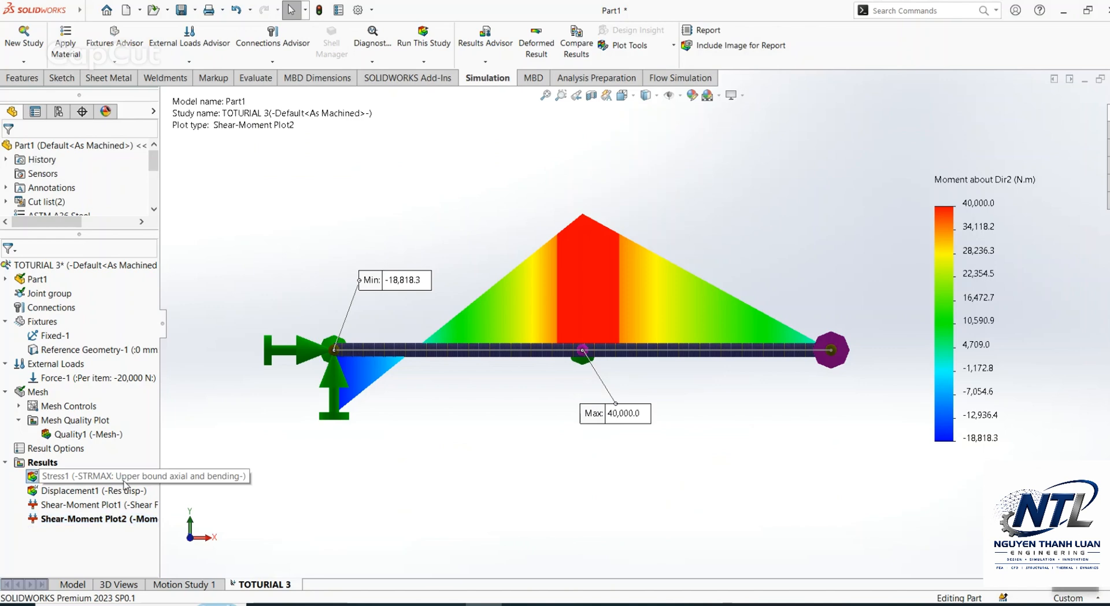
Step: Display the Stress1 plot in SOLIDWORKS with its Max label above the middle support, and draw a red arrow to σmax on the PowerPoint slide
{"action": "double_click", "coordinate": [93, 476]}
{"action": "middle_click_drag", "start_coordinate": [625, 340], "coordinate": [636, 203]}
{"action": "key", "text": "ctrl+8"}
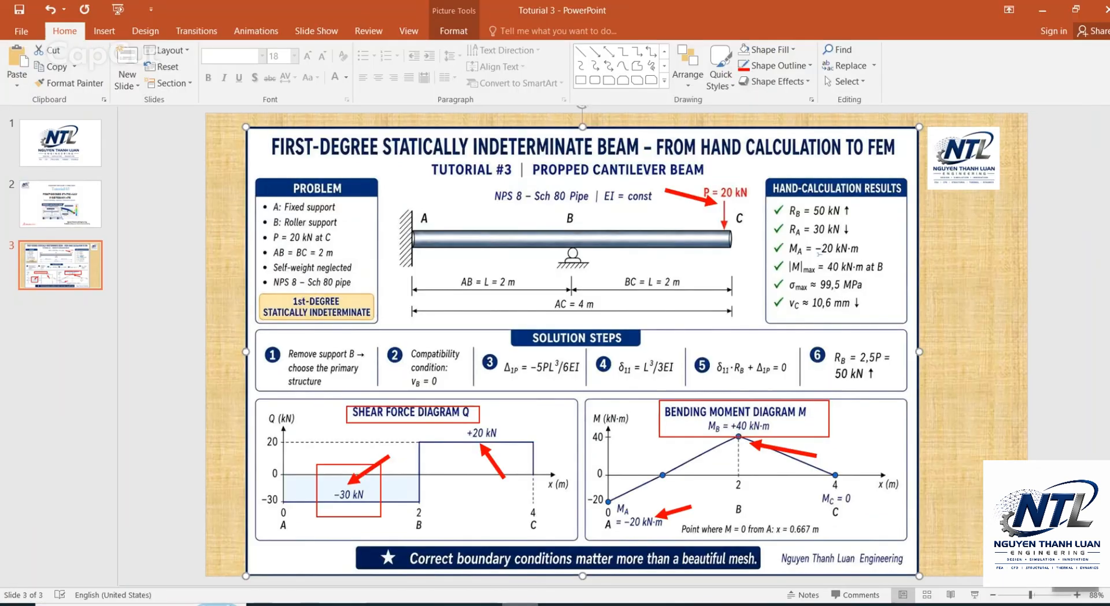
{"action": "left_click", "coordinate": [598, 68]}
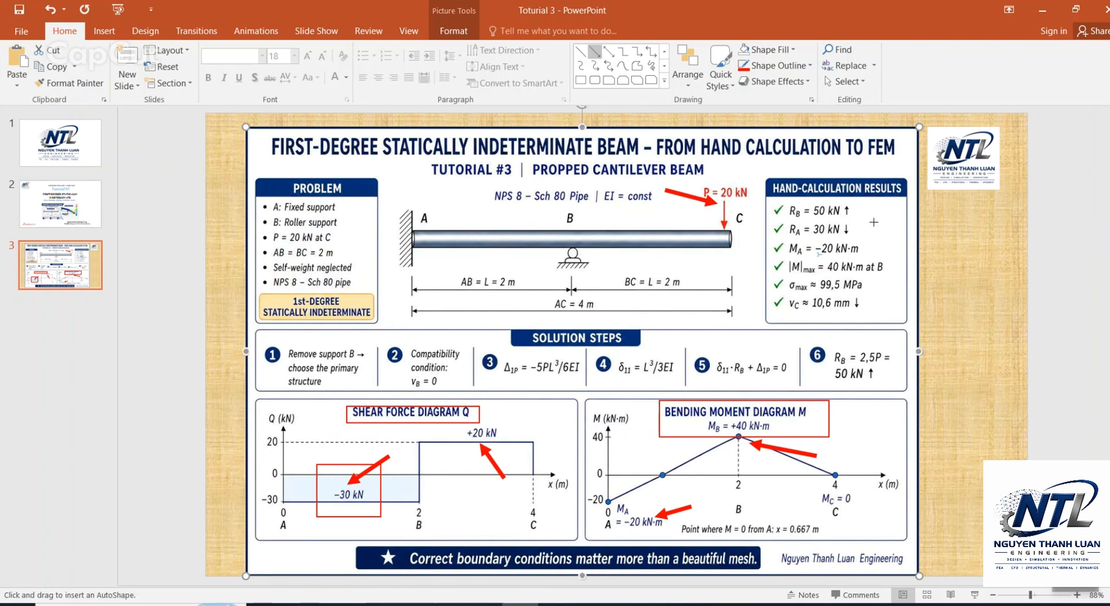
{"action": "left_click_drag", "start_coordinate": [880, 227], "coordinate": [842, 277]}
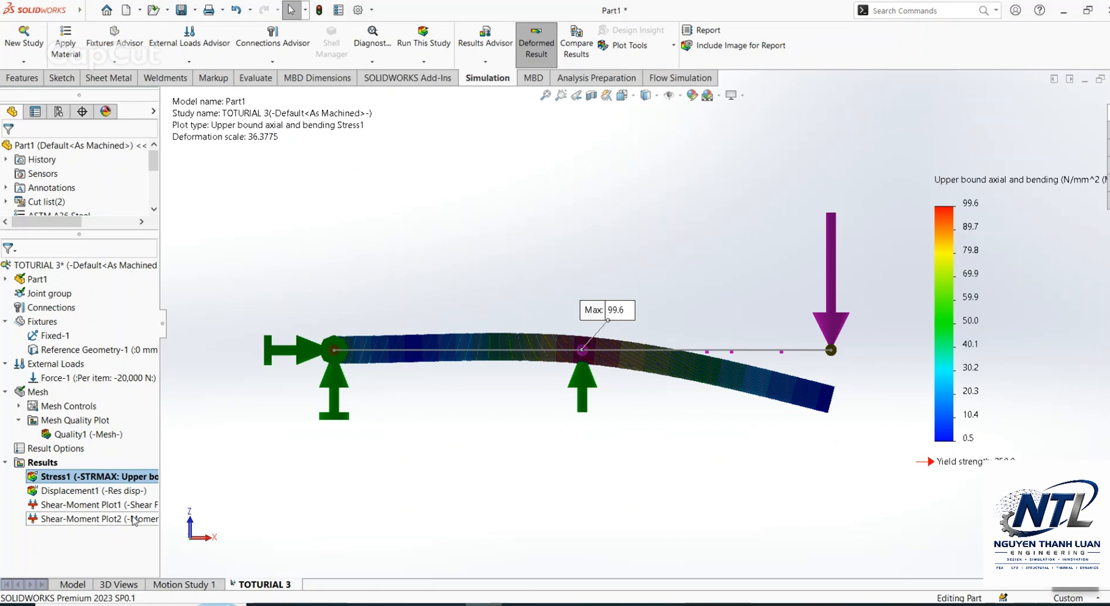
Step: Display the Displacement1 plot in SOLIDWORKS and draw a red arrow to the vC ≈ 10,6 mm result on the PowerPoint slide
{"action": "double_click", "coordinate": [92, 491]}
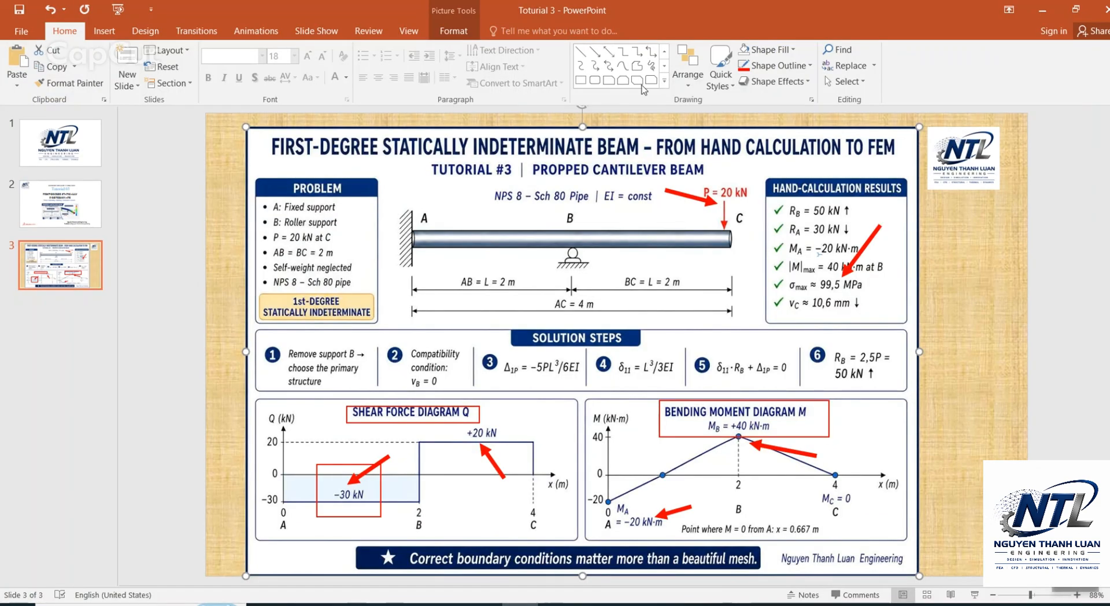
{"action": "left_click", "coordinate": [595, 52]}
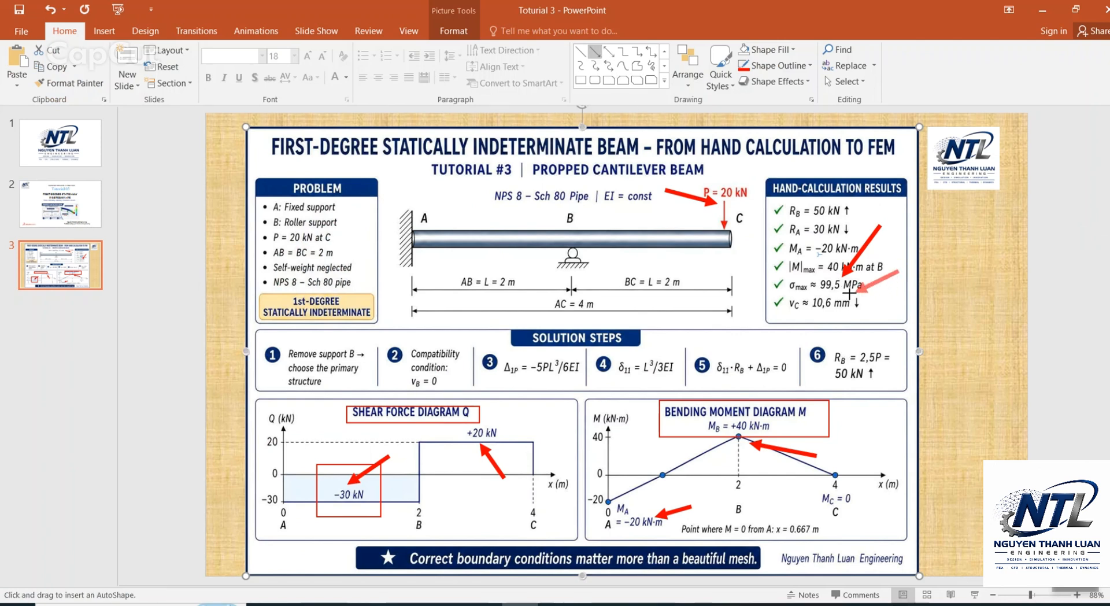
{"action": "left_click_drag", "start_coordinate": [849, 294], "coordinate": [845, 296]}
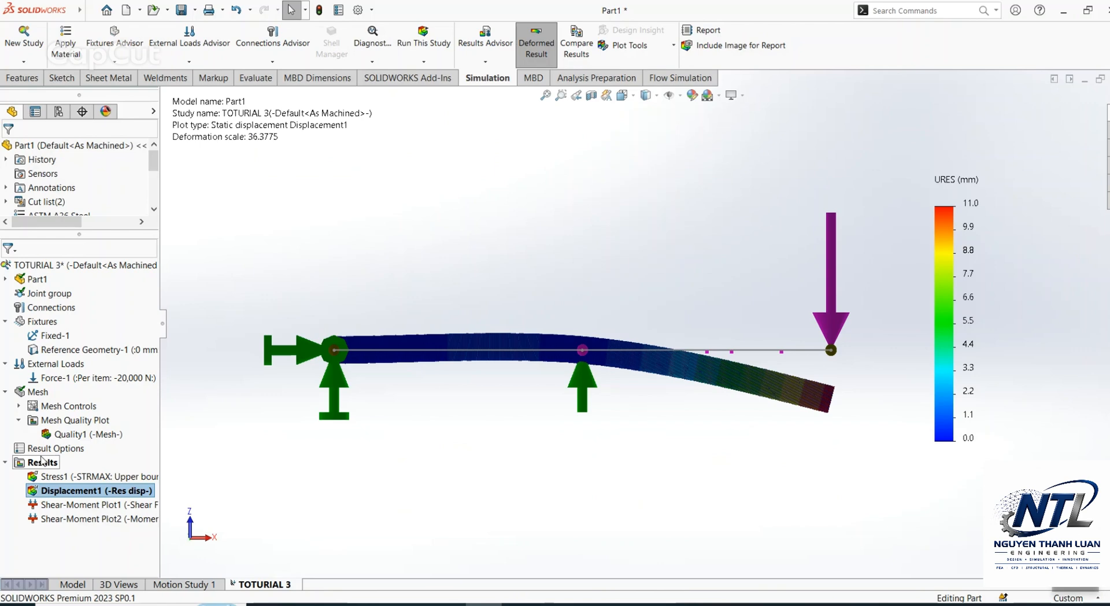
{"action": "right_click", "coordinate": [42, 461]}
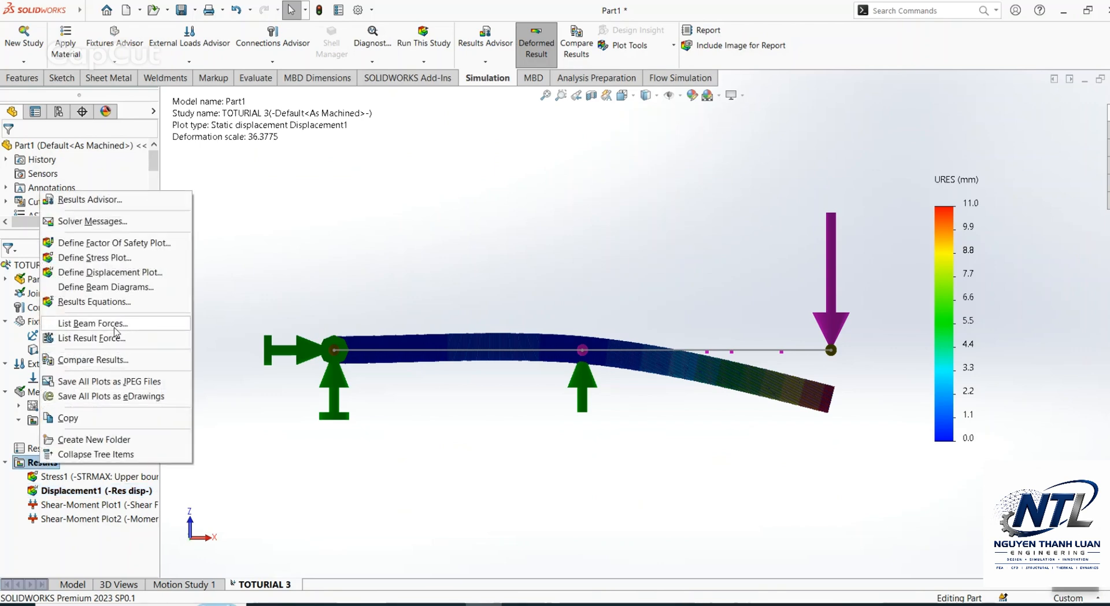
{"action": "left_click", "coordinate": [92, 338]}
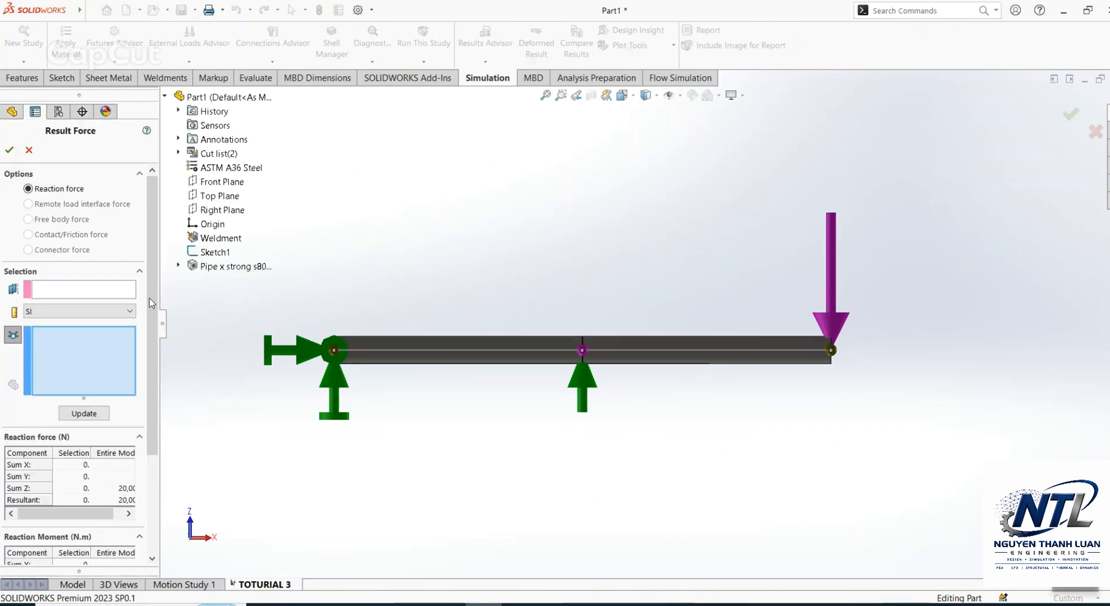
{"action": "left_click", "coordinate": [51, 291]}
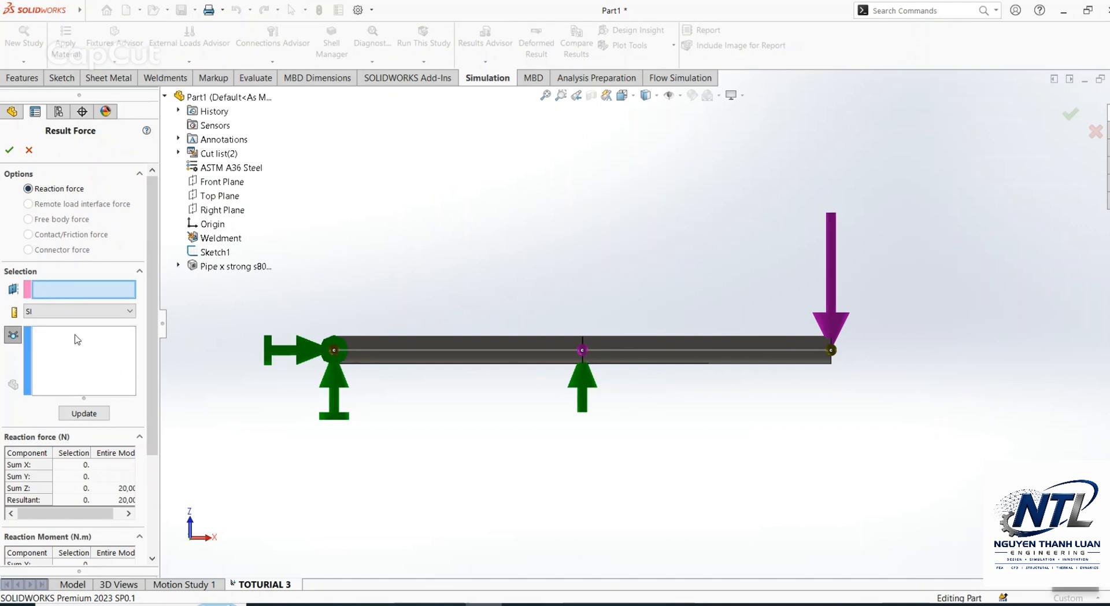
{"action": "middle_click_drag", "start_coordinate": [584, 402], "coordinate": [521, 381]}
{"action": "middle_click_drag", "start_coordinate": [293, 412], "coordinate": [431, 500]}
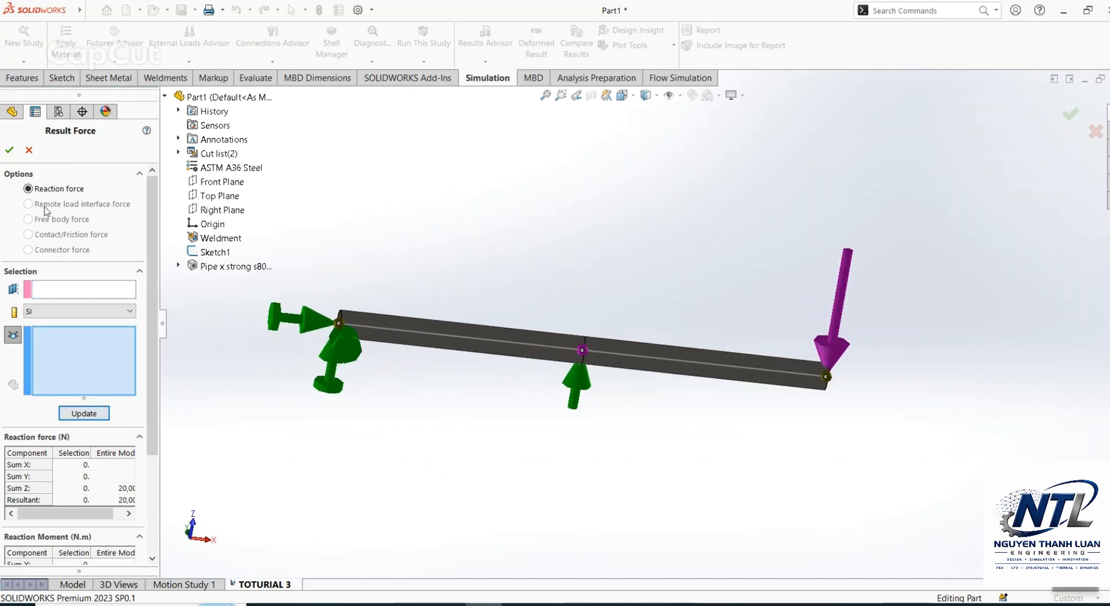
{"action": "left_click", "coordinate": [60, 292]}
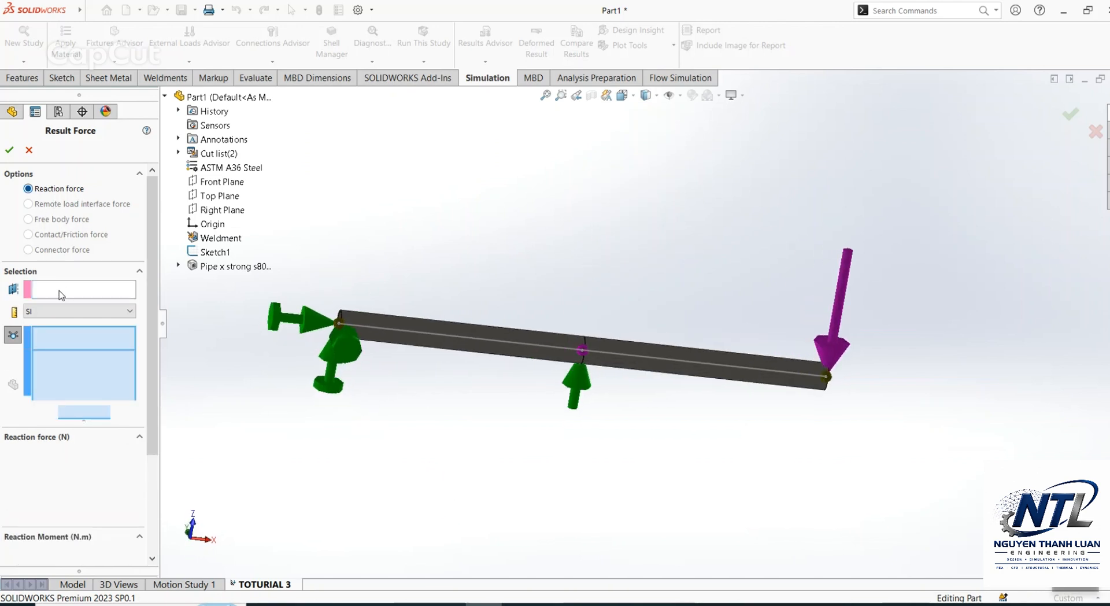
{"action": "left_click", "coordinate": [337, 325]}
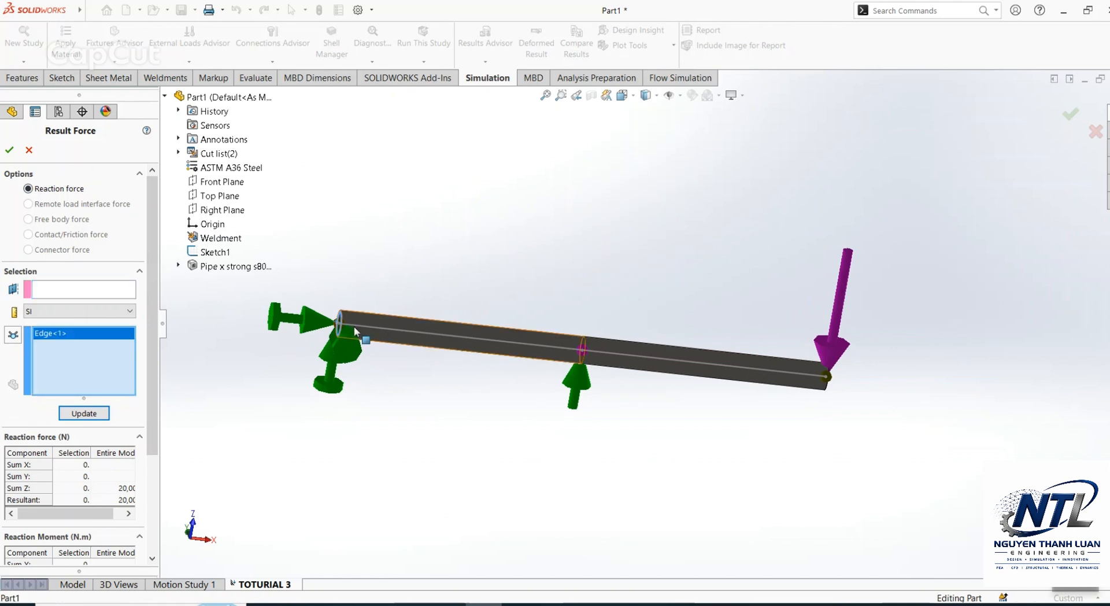
{"action": "right_click", "coordinate": [51, 335]}
{"action": "left_click", "coordinate": [110, 360]}
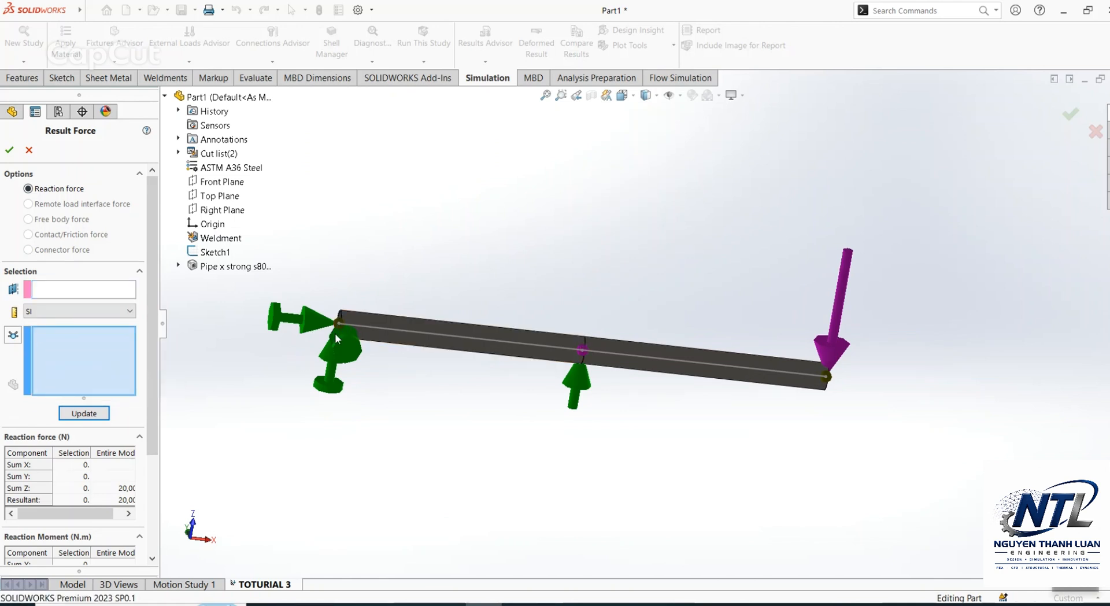
{"action": "left_click", "coordinate": [63, 289]}
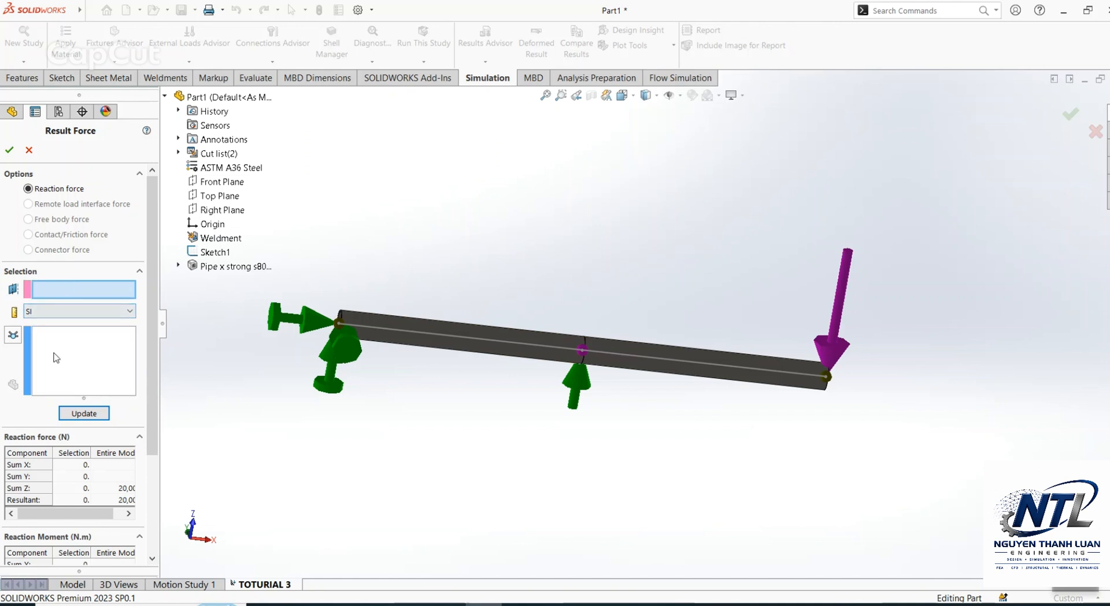
{"action": "left_click", "coordinate": [56, 358]}
{"action": "scroll", "coordinate": [370, 322], "scroll_direction": "down", "scroll_amount": 3}
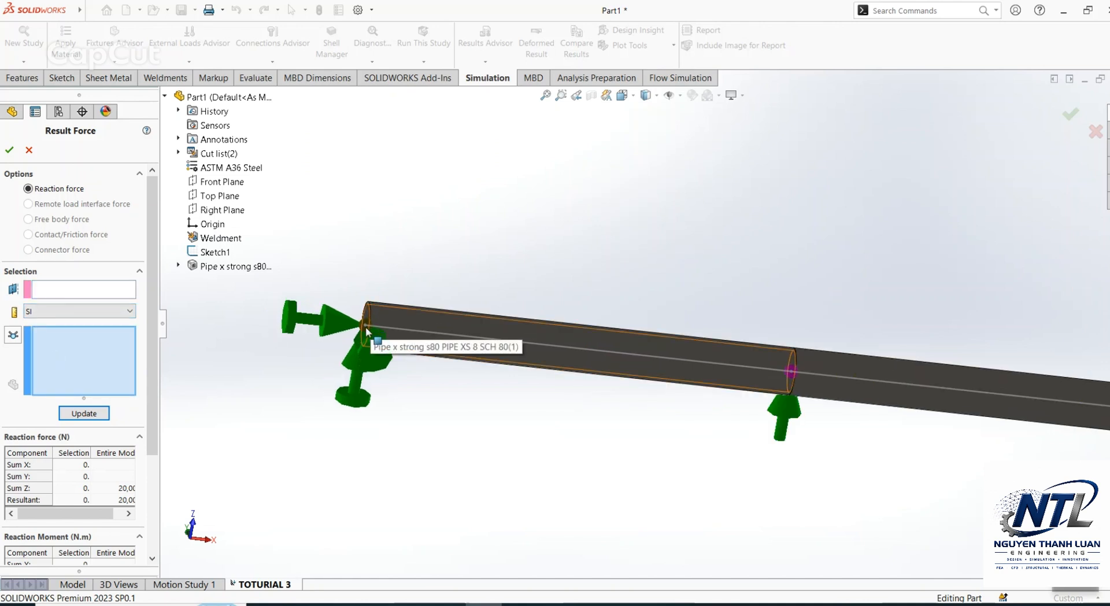
{"action": "scroll", "coordinate": [393, 325], "scroll_direction": "up", "scroll_amount": 3}
{"action": "middle_click_drag", "start_coordinate": [425, 283], "coordinate": [325, 363]}
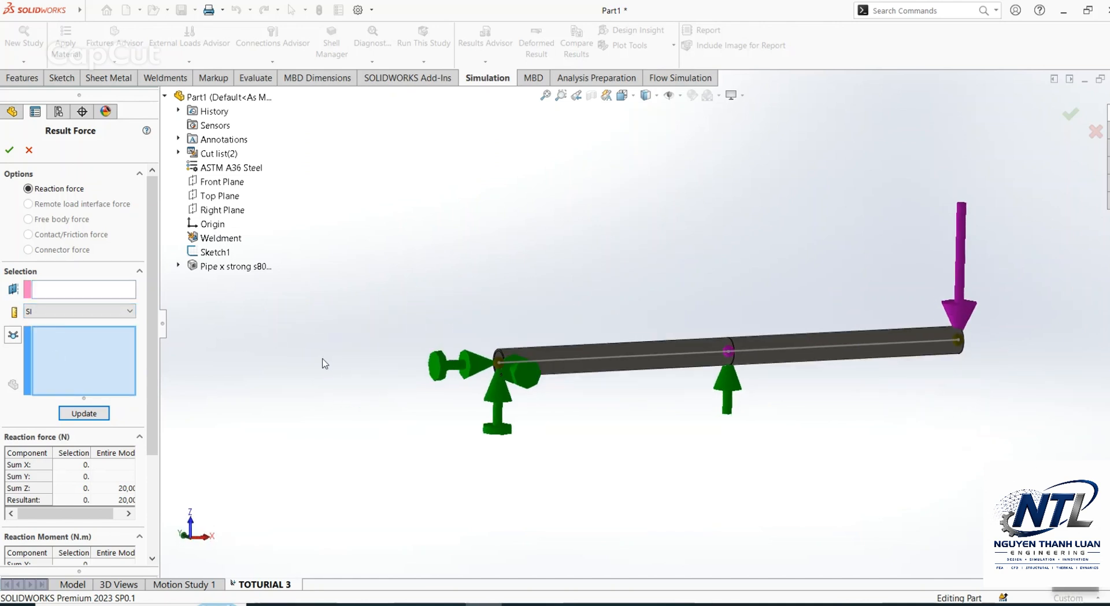
{"action": "left_click", "coordinate": [30, 152]}
Step: List the reaction forces and moments at the fixed-end and middle-support joints in SOLIDWORKS, placing the fixed-end callout above its support
{"action": "right_click", "coordinate": [52, 463]}
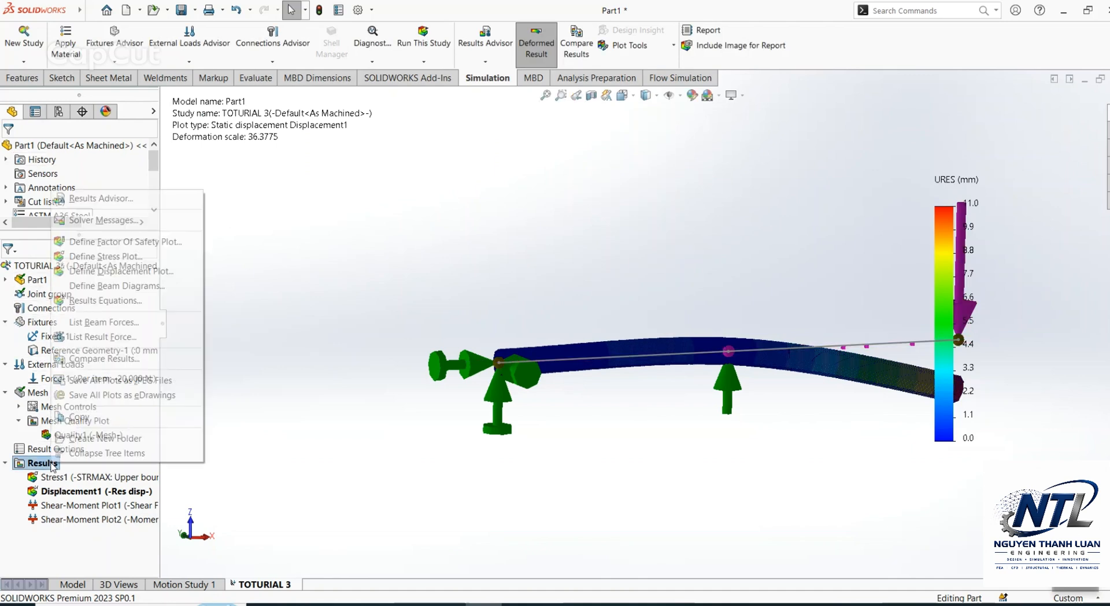
{"action": "left_click", "coordinate": [152, 339]}
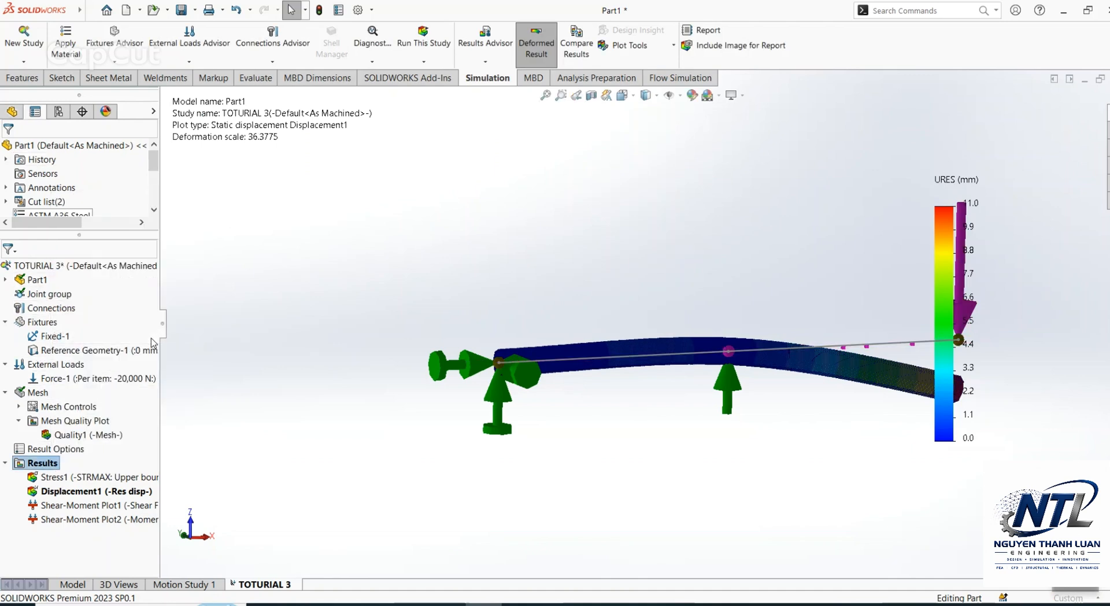
{"action": "left_click", "coordinate": [499, 363]}
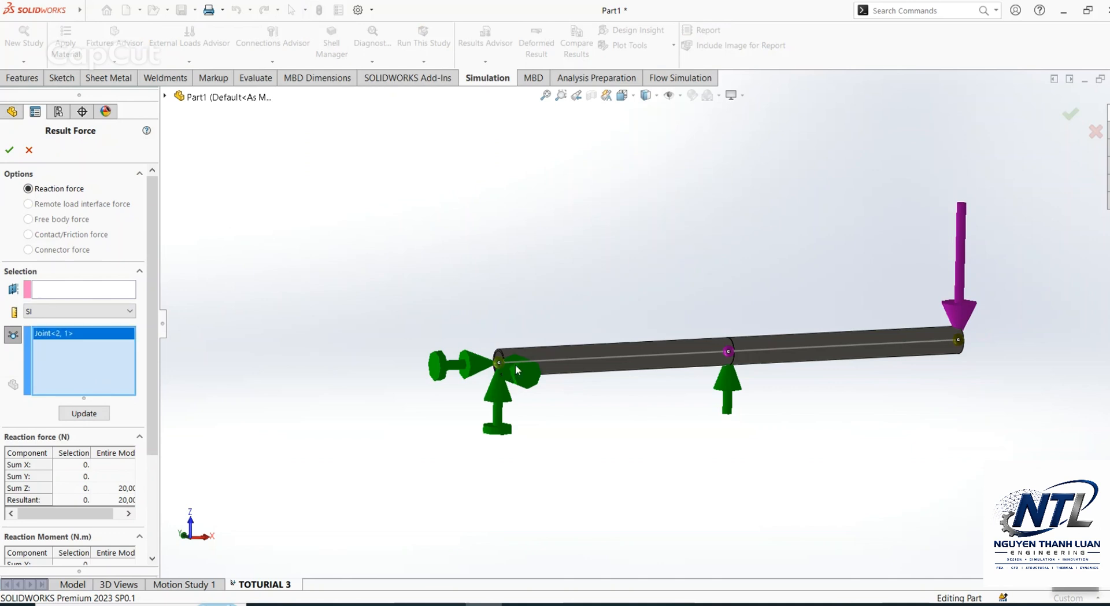
{"action": "left_click", "coordinate": [728, 353]}
{"action": "left_click", "coordinate": [86, 413]}
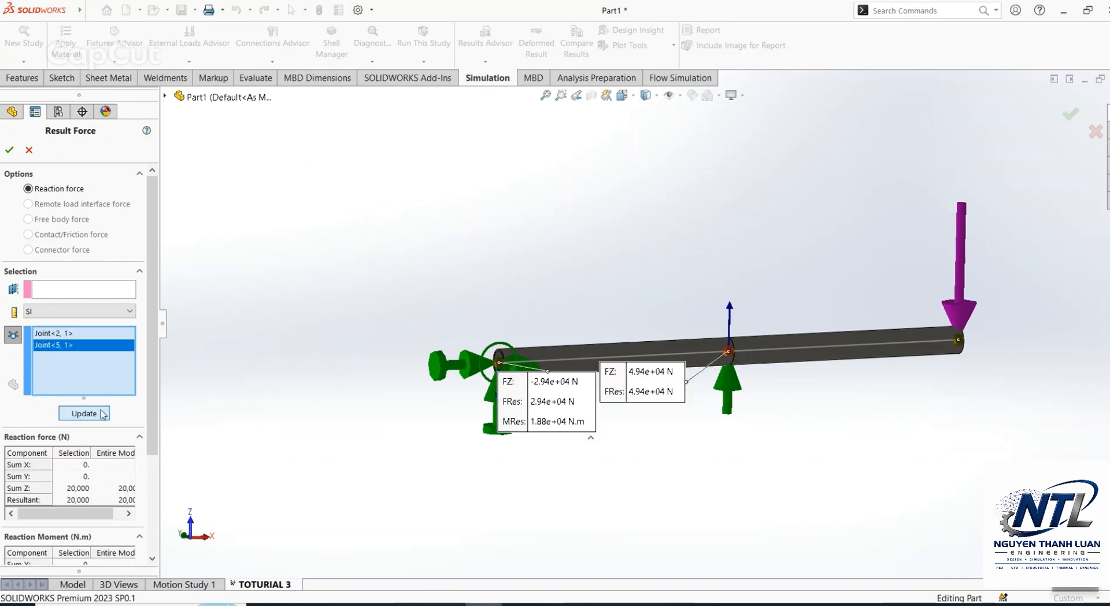
{"action": "left_click_drag", "start_coordinate": [546, 393], "coordinate": [367, 312]}
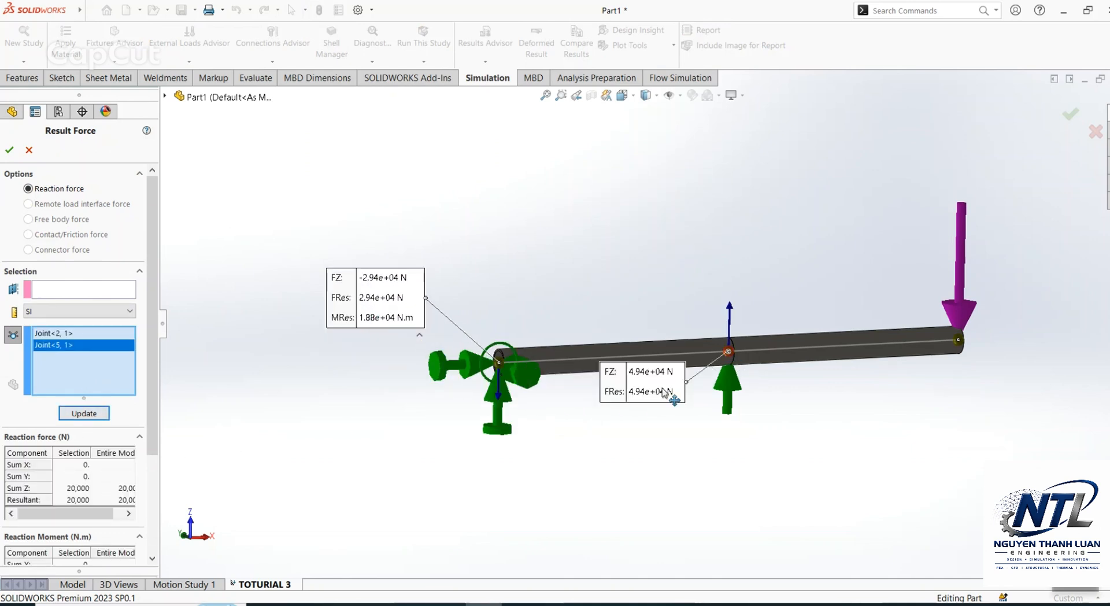
{"action": "scroll", "coordinate": [116, 393], "scroll_direction": "down", "scroll_amount": 5}
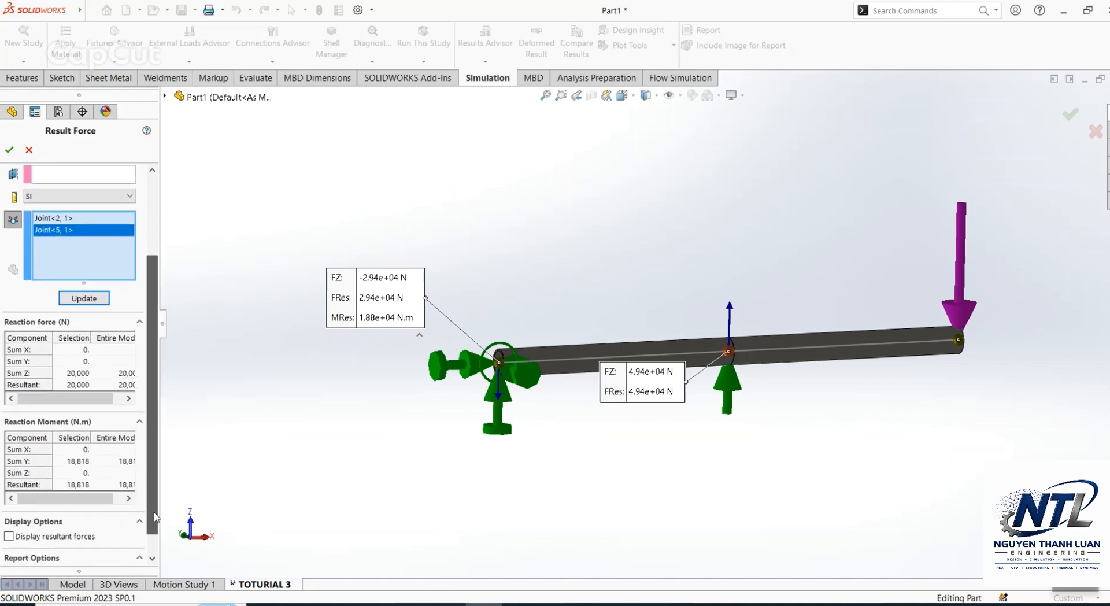
{"action": "scroll", "coordinate": [115, 393], "scroll_direction": "up", "scroll_amount": 5}
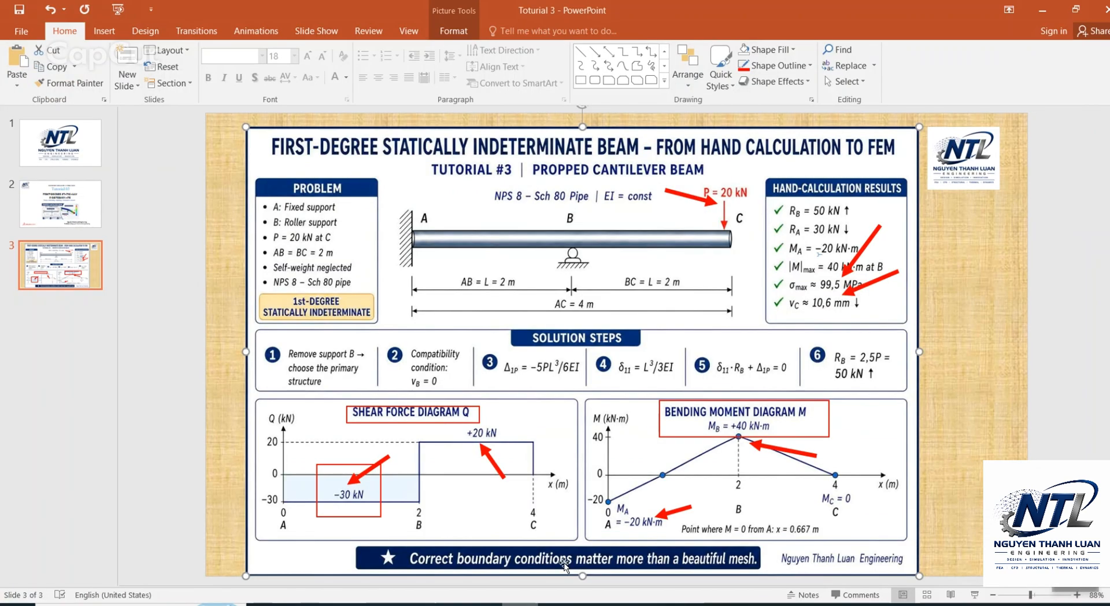
Step: Switch to the PowerPoint slide and draw red arrows to the RB = 50 kN and RA = 30 kN hand-calculation results
{"action": "left_click", "coordinate": [595, 53]}
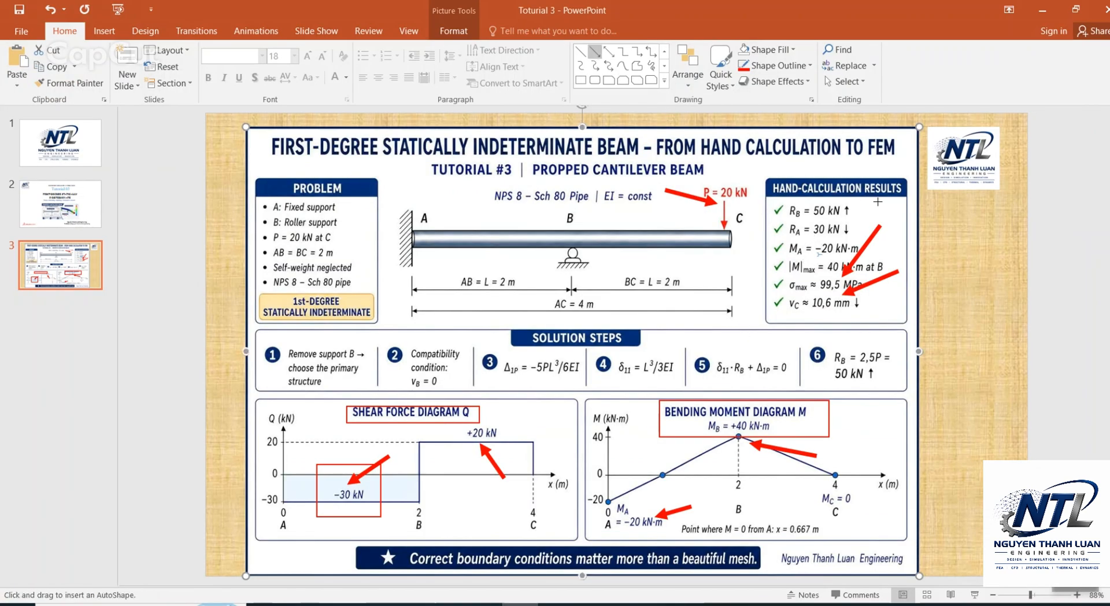
{"action": "left_click_drag", "start_coordinate": [836, 207], "coordinate": [847, 225]}
{"action": "left_click", "coordinate": [801, 271]}
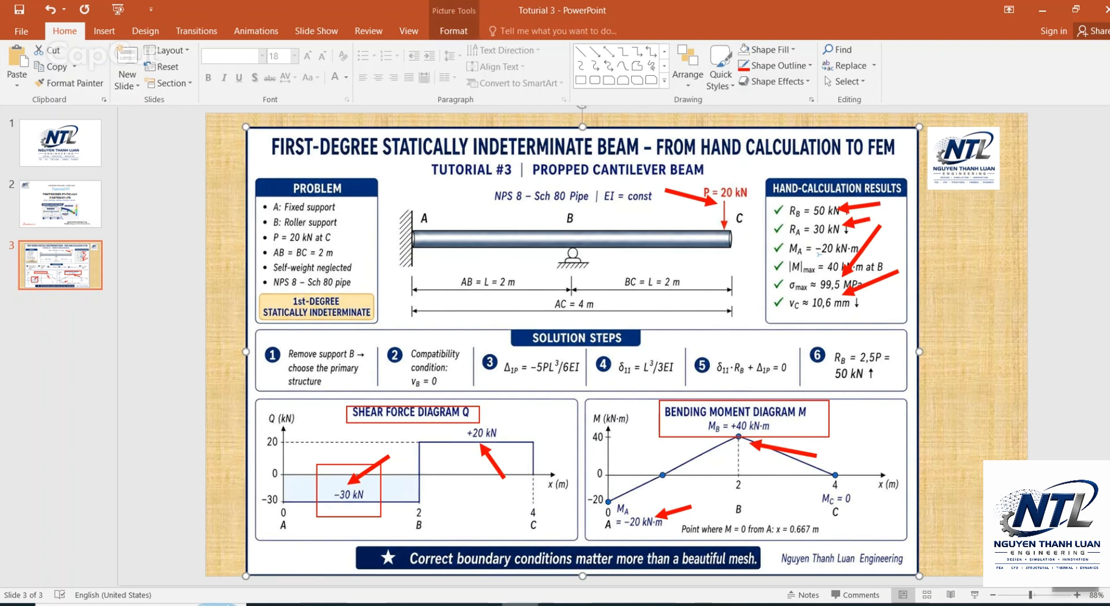
Step: Return to SOLIDWORKS, view the support reactions from the front and close the Result Force listing
{"action": "left_click", "coordinate": [557, 604]}
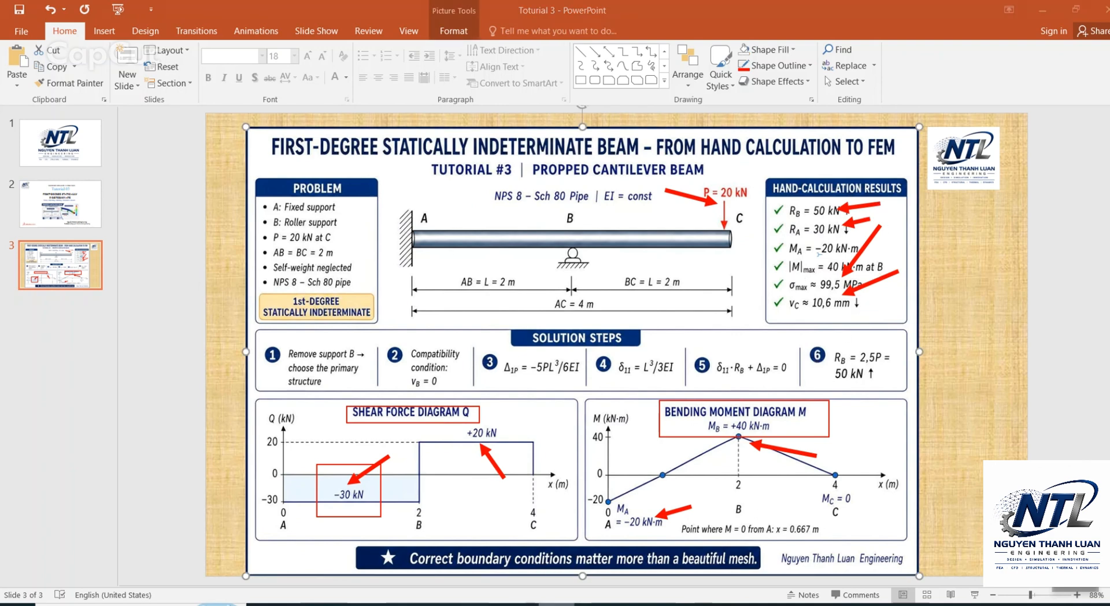
{"action": "left_click", "coordinate": [520, 604]}
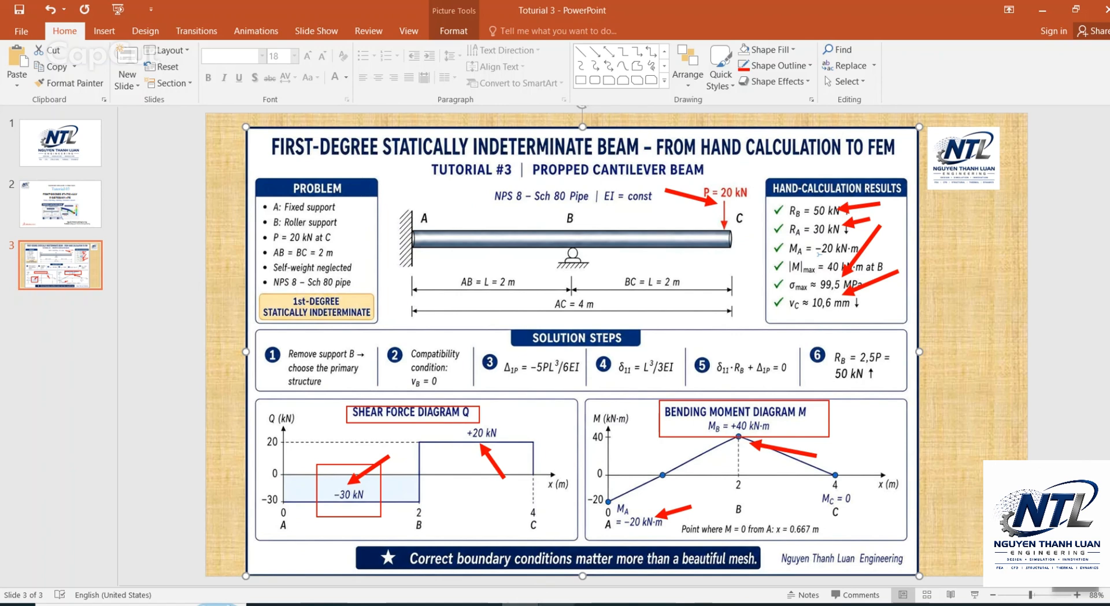
{"action": "left_click", "coordinate": [484, 605]}
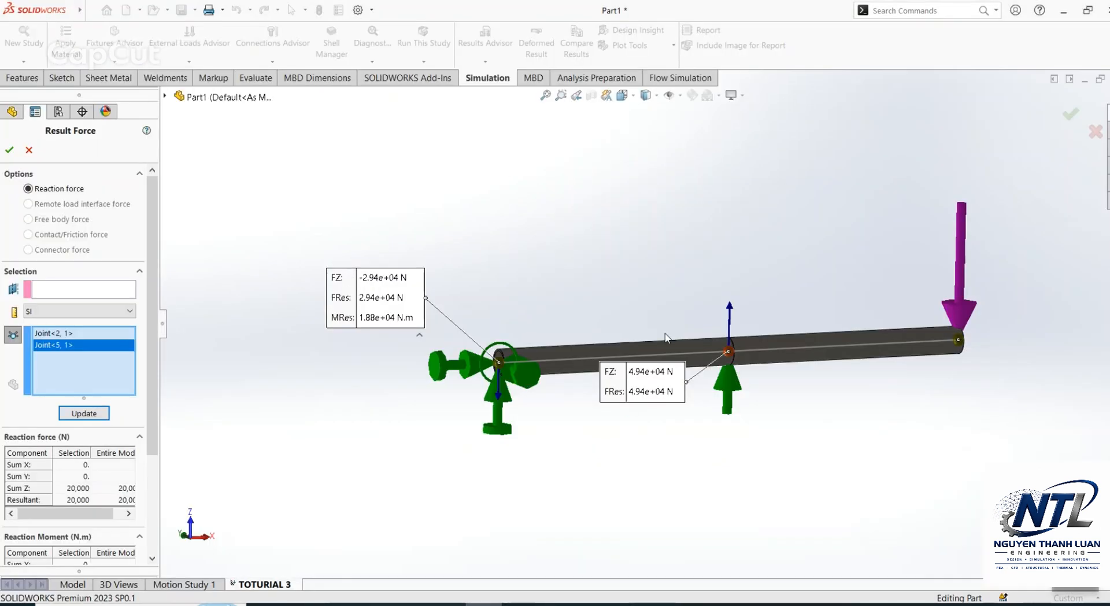
{"action": "key", "text": "ctrl+8"}
{"action": "key", "text": "ctrl+8"}
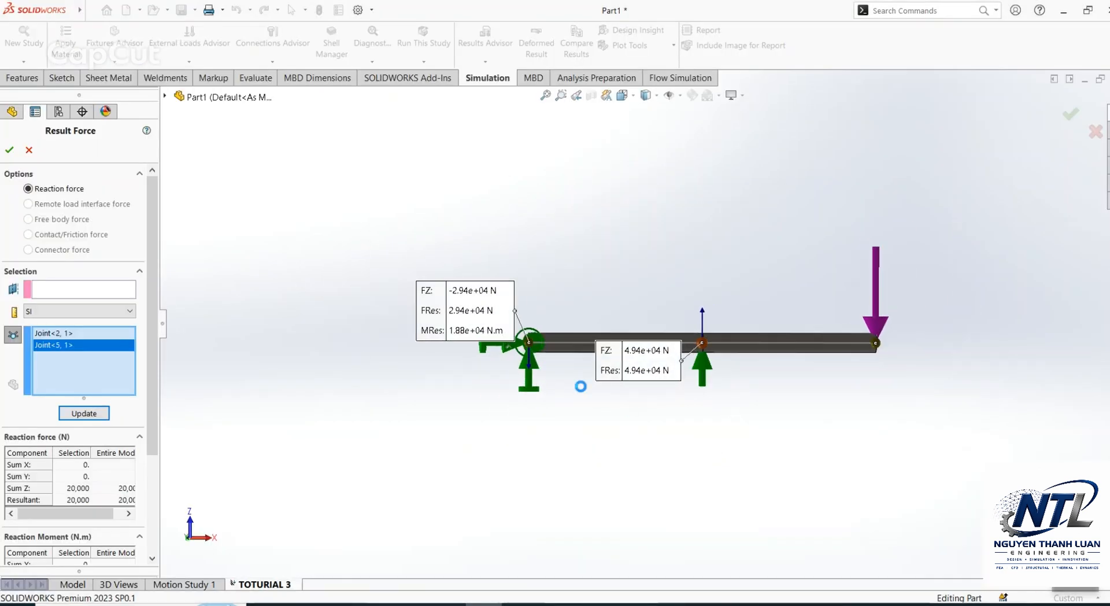
{"action": "left_click", "coordinate": [655, 313]}
{"action": "middle_click_drag", "start_coordinate": [726, 317], "coordinate": [723, 372]}
{"action": "key", "text": "Escape"}
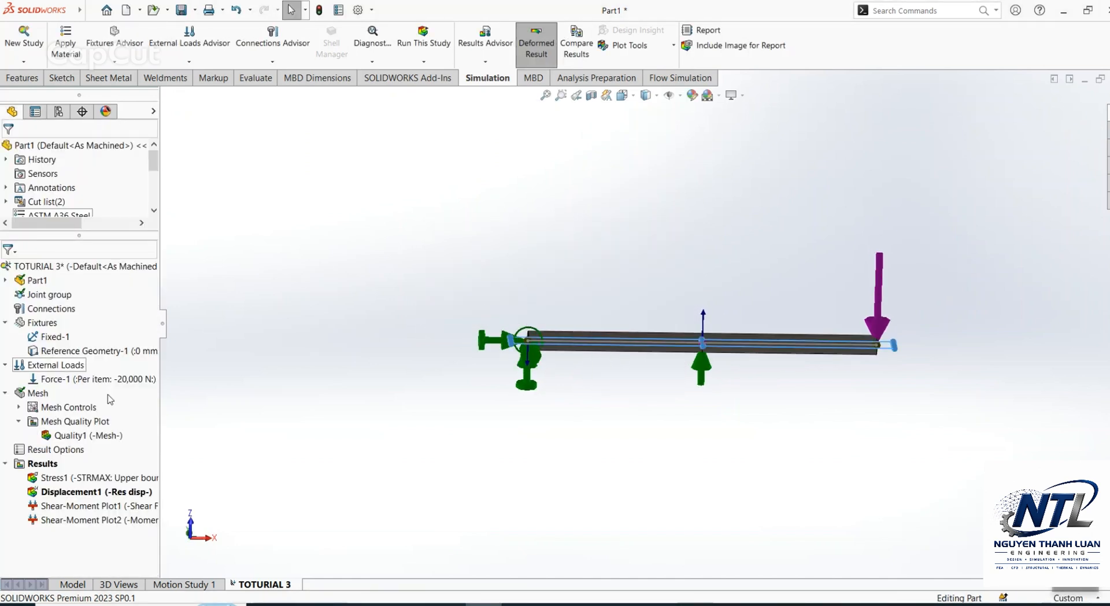
Step: Animate the Displacement1 plot in a straight-on view of the beam and close the animation
{"action": "key", "text": "ctrl+8"}
{"action": "scroll", "coordinate": [953, 364], "scroll_direction": "up", "scroll_amount": 2}
{"action": "scroll", "coordinate": [953, 364], "scroll_direction": "down", "scroll_amount": 2}
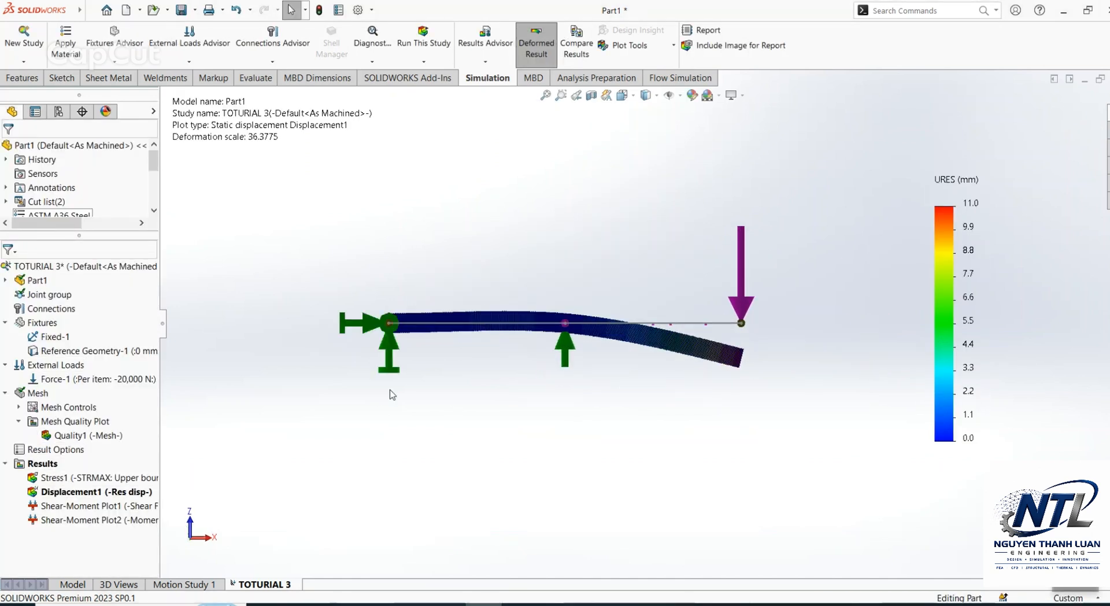
{"action": "right_click", "coordinate": [123, 498]}
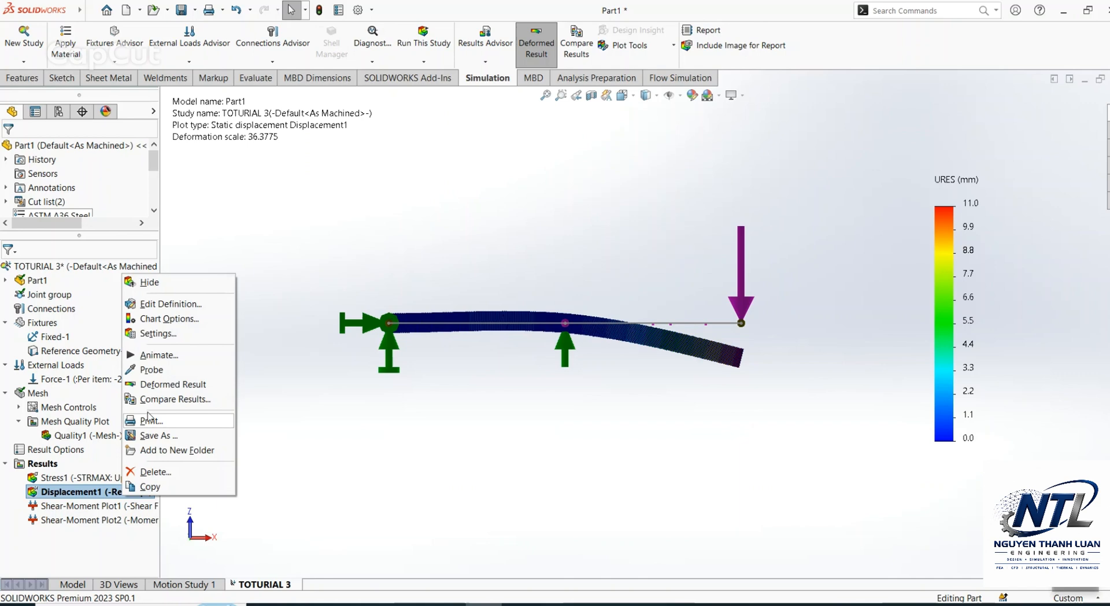
{"action": "left_click", "coordinate": [159, 359]}
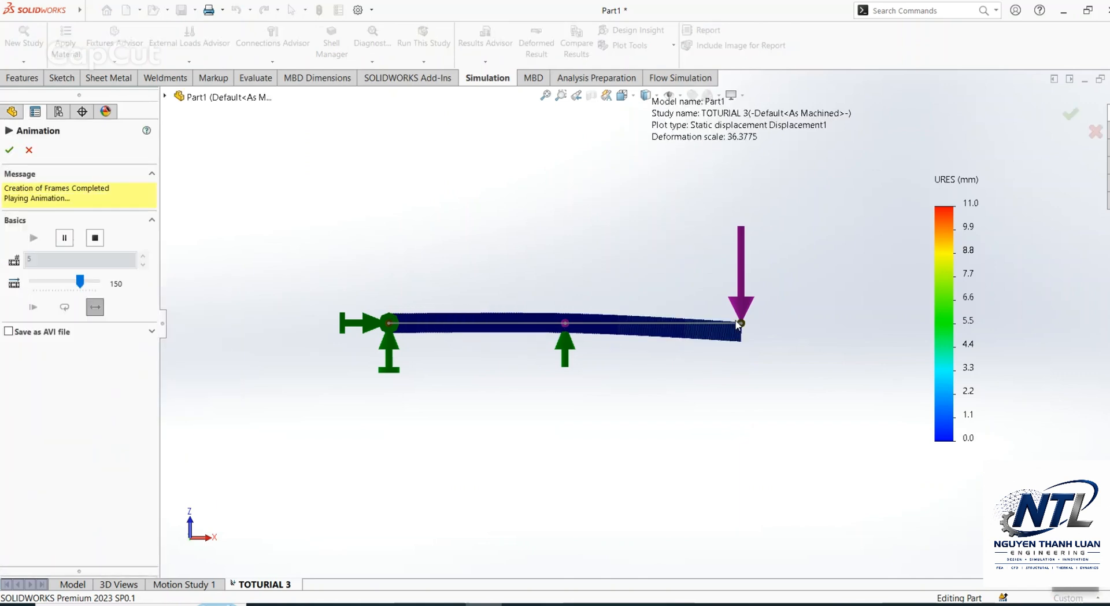
{"action": "left_click", "coordinate": [180, 402]}
{"action": "left_click", "coordinate": [652, 310]}
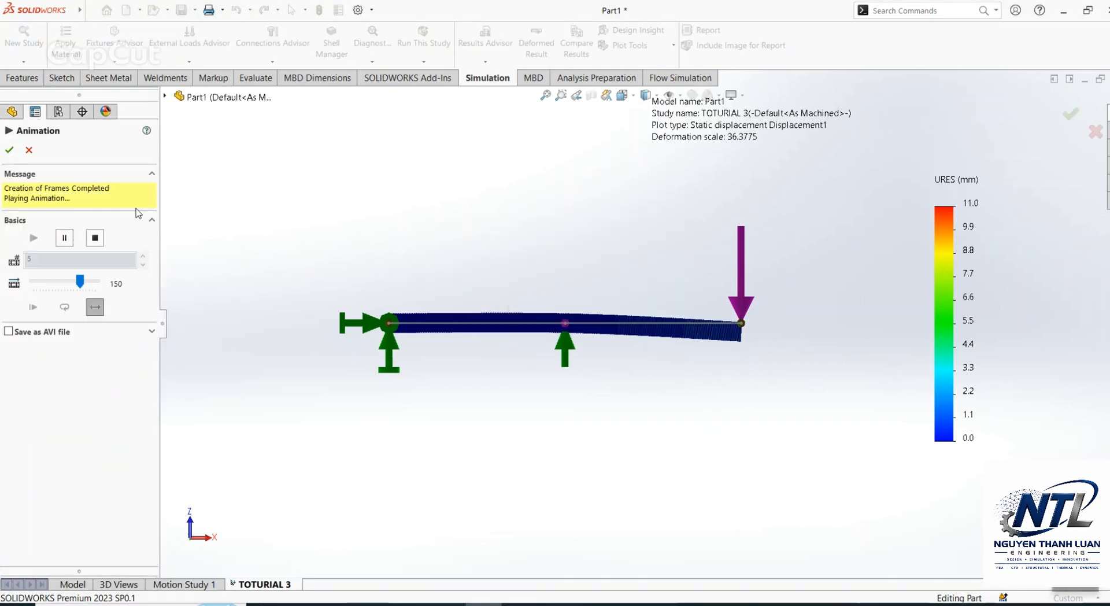
{"action": "left_click", "coordinate": [30, 150]}
Step: Display the Stress1 plot, play its animation while examining the beam from an angle, and close the animation
{"action": "double_click", "coordinate": [172, 478]}
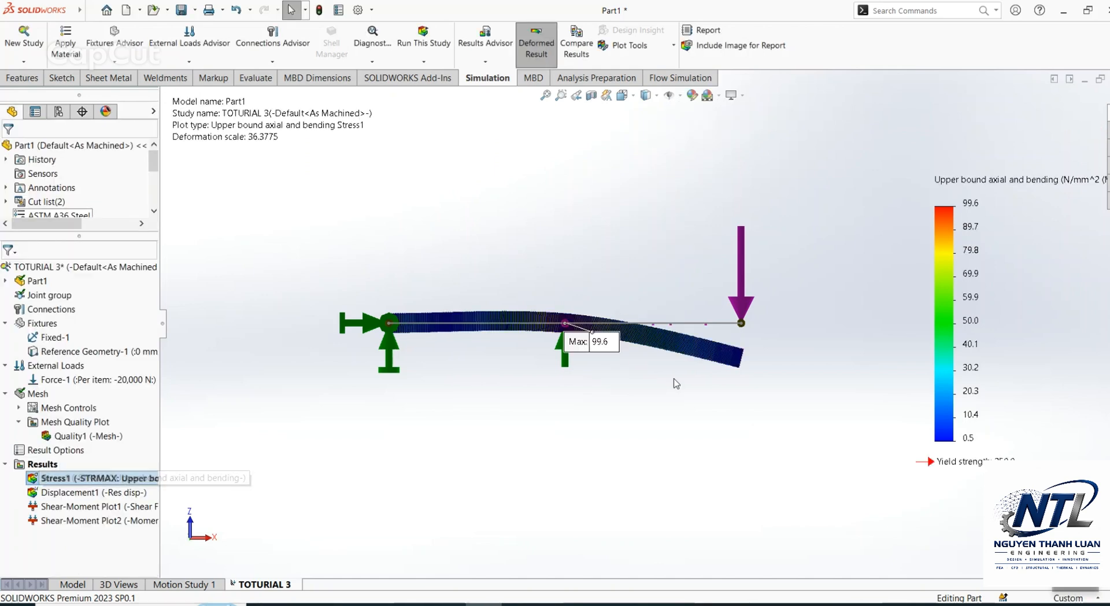
{"action": "right_click", "coordinate": [142, 480]}
{"action": "left_click", "coordinate": [190, 345]}
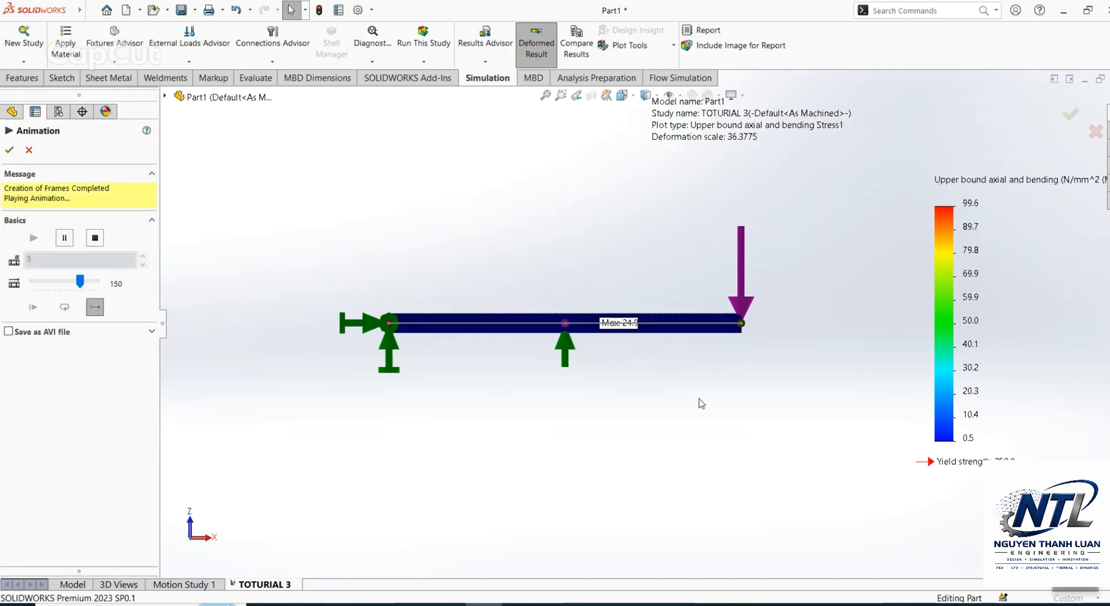
{"action": "middle_click_drag", "start_coordinate": [523, 377], "coordinate": [565, 247]}
{"action": "scroll", "coordinate": [625, 310], "scroll_direction": "down", "scroll_amount": 3}
{"action": "scroll", "coordinate": [657, 311], "scroll_direction": "up", "scroll_amount": 5}
{"action": "middle_click_drag", "start_coordinate": [657, 312], "coordinate": [667, 335]}
{"action": "scroll", "coordinate": [682, 382], "scroll_direction": "down", "scroll_amount": 1}
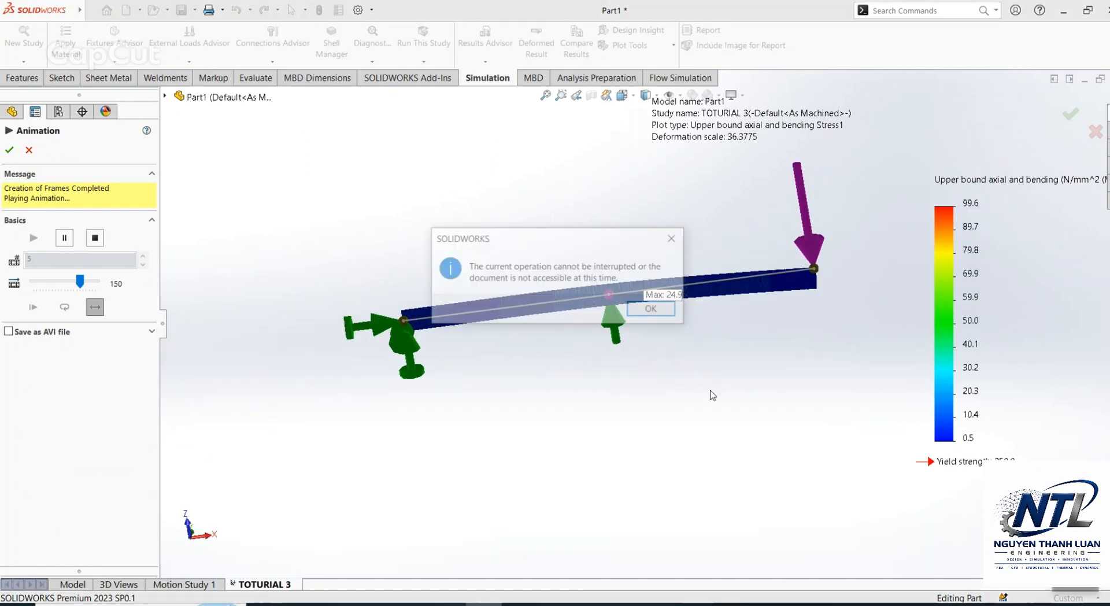
{"action": "left_click", "coordinate": [30, 151]}
{"action": "left_click", "coordinate": [653, 310]}
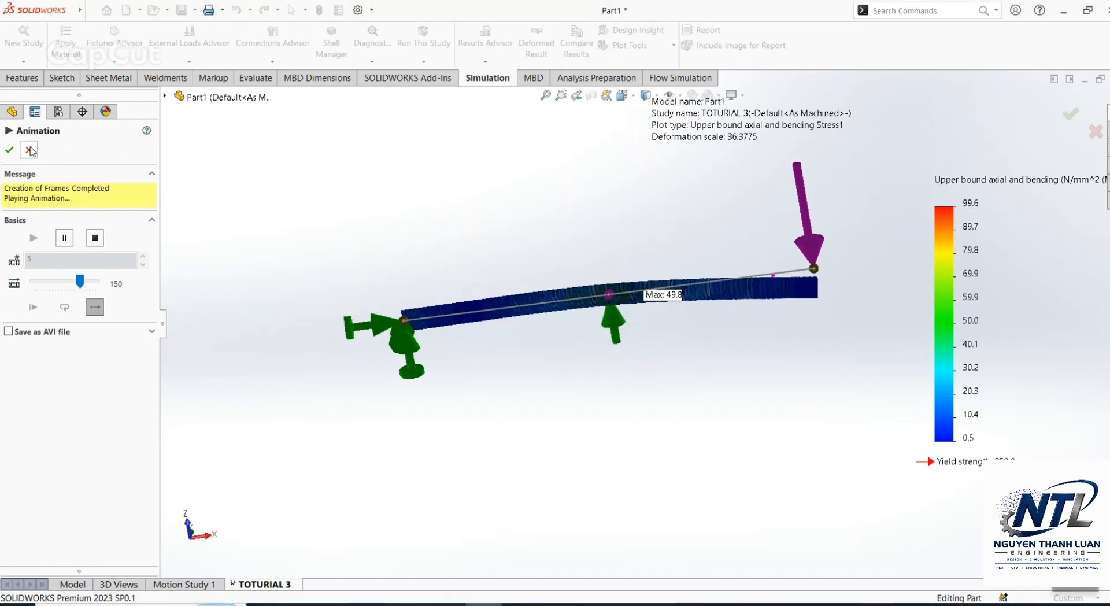